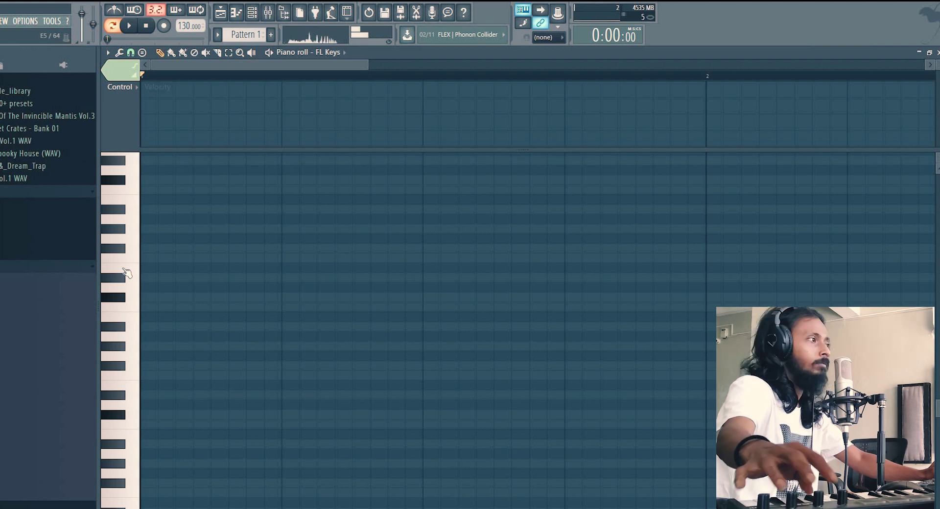
- Start playback and place the opening F6 note at the start of bar 1 in the FL Keys piano roll
{"action": "scroll", "coordinate": [195, 301], "scroll_direction": "up", "scroll_amount": 2}
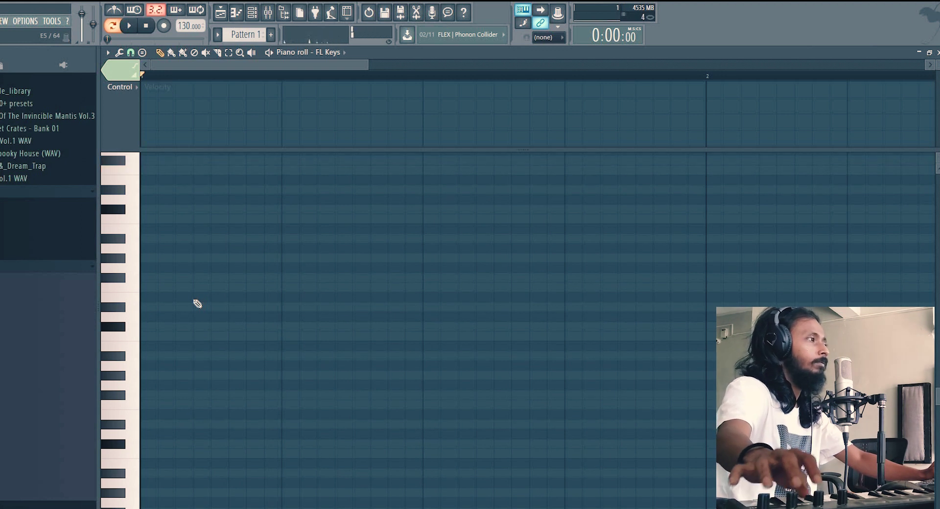
{"action": "left_click", "coordinate": [132, 26]}
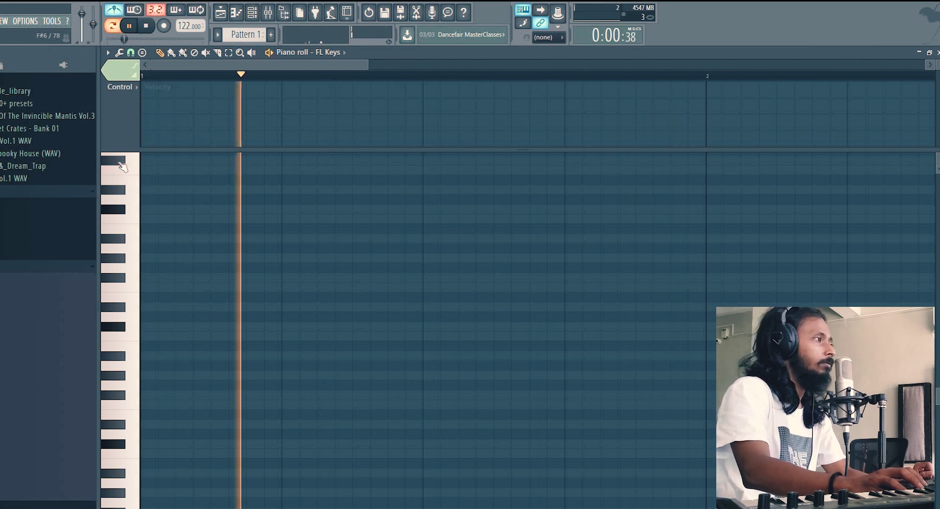
{"action": "left_click", "coordinate": [127, 207]}
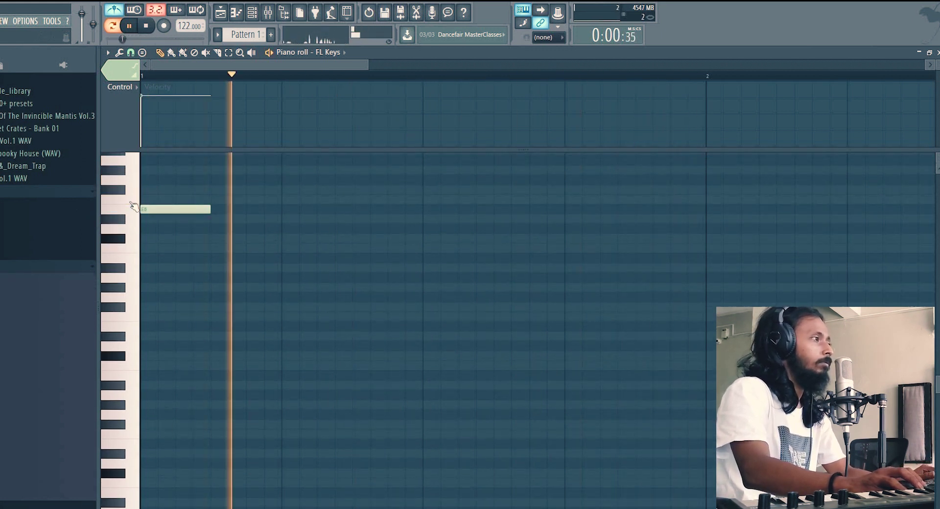
{"action": "left_click_drag", "start_coordinate": [156, 209], "coordinate": [155, 200]}
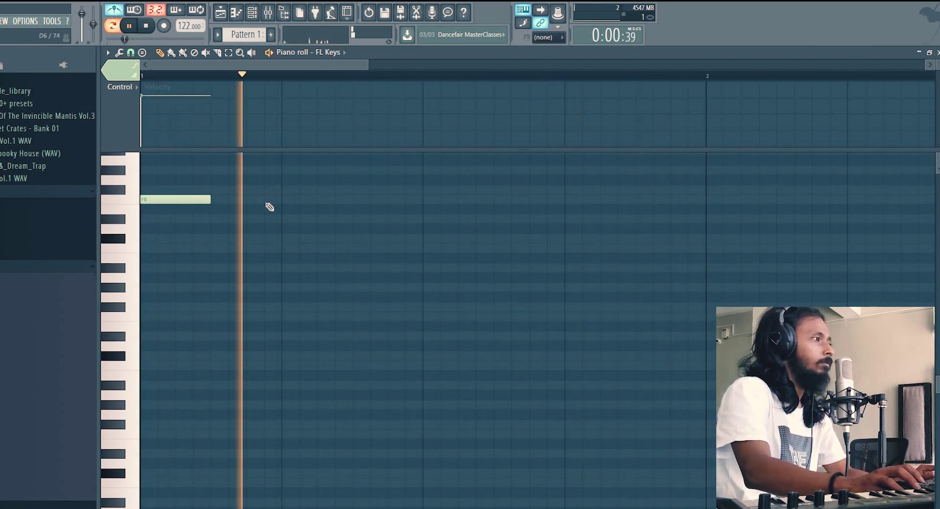
- Continue the melody in bar 1 with a short F6, a longer F#6 and another short F6
{"action": "left_click", "coordinate": [247, 199]}
{"action": "mouse_move", "coordinate": [348, 201]}
{"action": "left_mouse_down"}
{"action": "mouse_move", "coordinate": [361, 204]}
{"action": "mouse_move", "coordinate": [342, 187]}
{"action": "mouse_move", "coordinate": [280, 198]}
{"action": "left_mouse_up"}
{"action": "scroll", "coordinate": [319, 272], "scroll_direction": "up", "scroll_amount": 3}
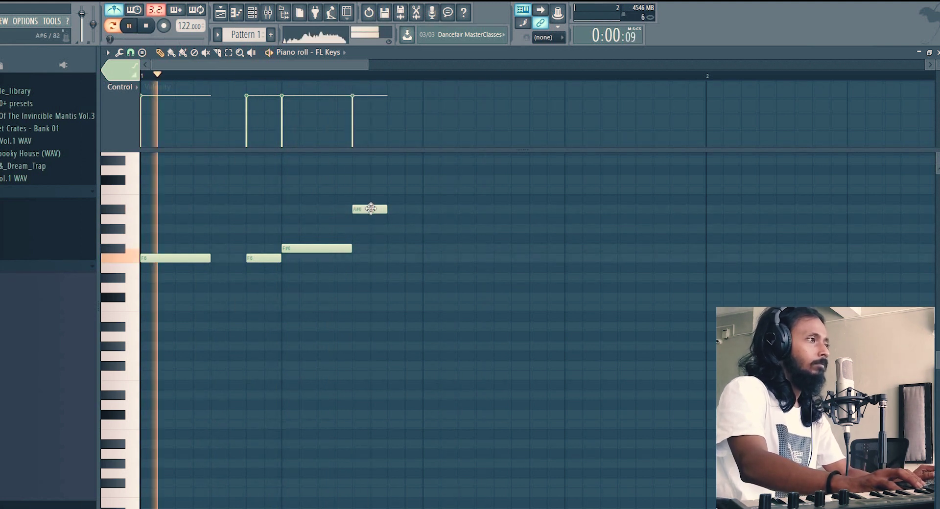
{"action": "left_click_drag", "start_coordinate": [364, 205], "coordinate": [364, 254]}
- Complete the melody's first bar with two short D#6 notes followed by a short F6
{"action": "scroll", "coordinate": [315, 77], "scroll_direction": "down", "scroll_amount": 5}
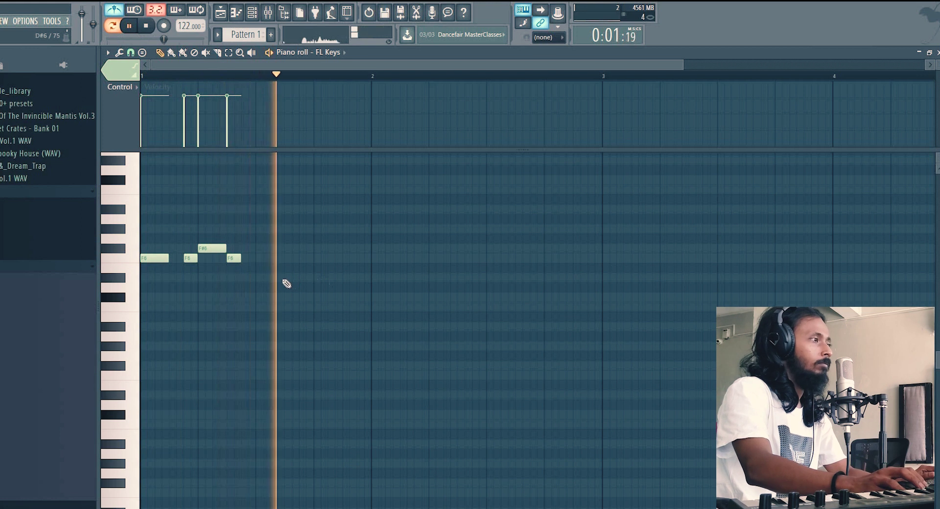
{"action": "key", "text": "space"}
{"action": "left_click_drag", "start_coordinate": [287, 278], "coordinate": [294, 278]}
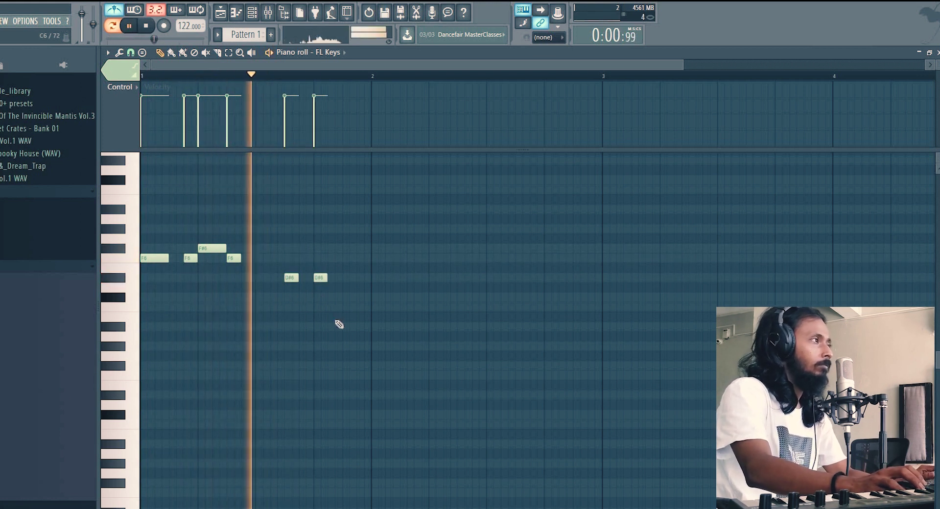
{"action": "left_click_drag", "start_coordinate": [349, 300], "coordinate": [348, 258]}
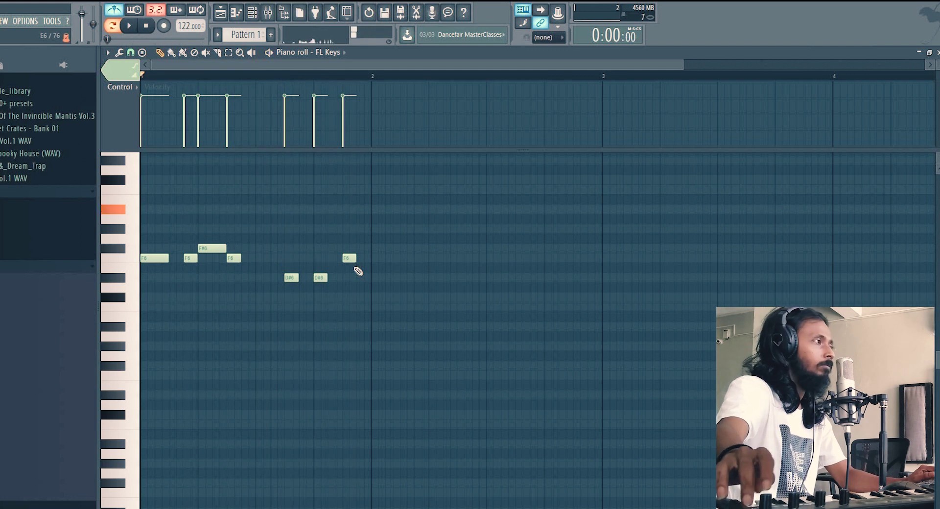
- Start the second bar with two spaced C7 notes, a C#7 and a D#7, auditioning the melody
{"action": "left_click", "coordinate": [410, 190]}
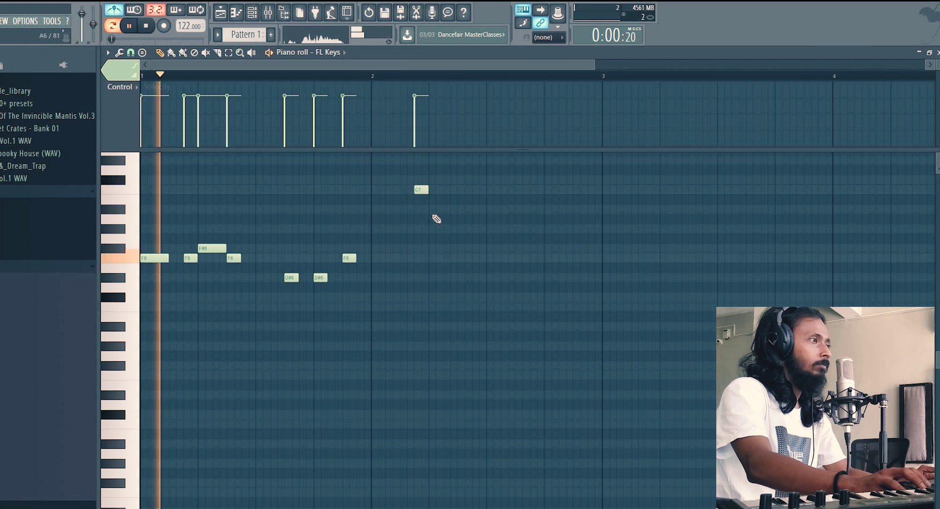
{"action": "left_click", "coordinate": [430, 190]}
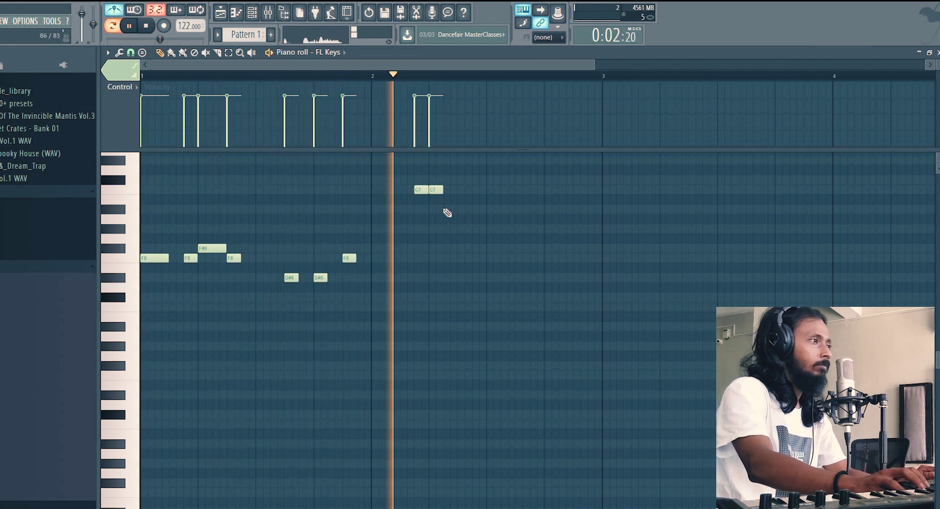
{"action": "left_click_drag", "start_coordinate": [417, 190], "coordinate": [408, 190]}
{"action": "key", "text": "space"}
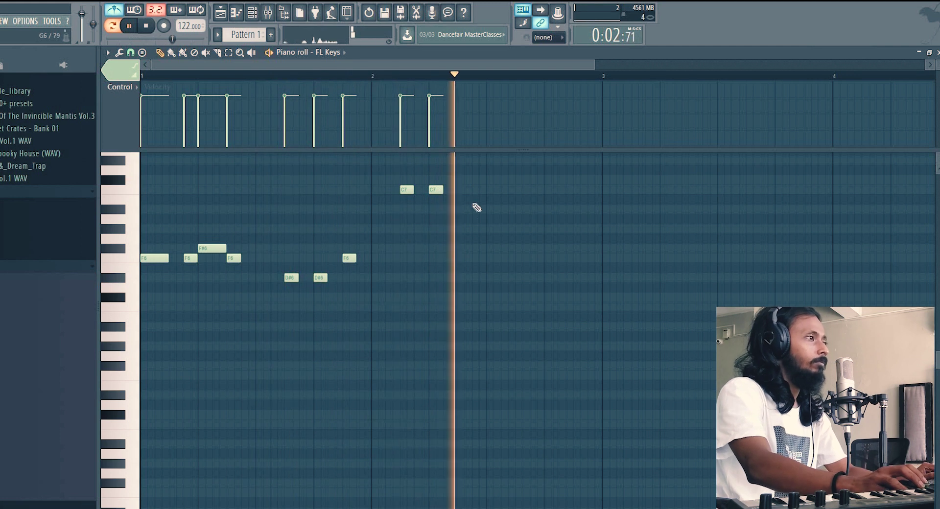
{"action": "key", "text": "space"}
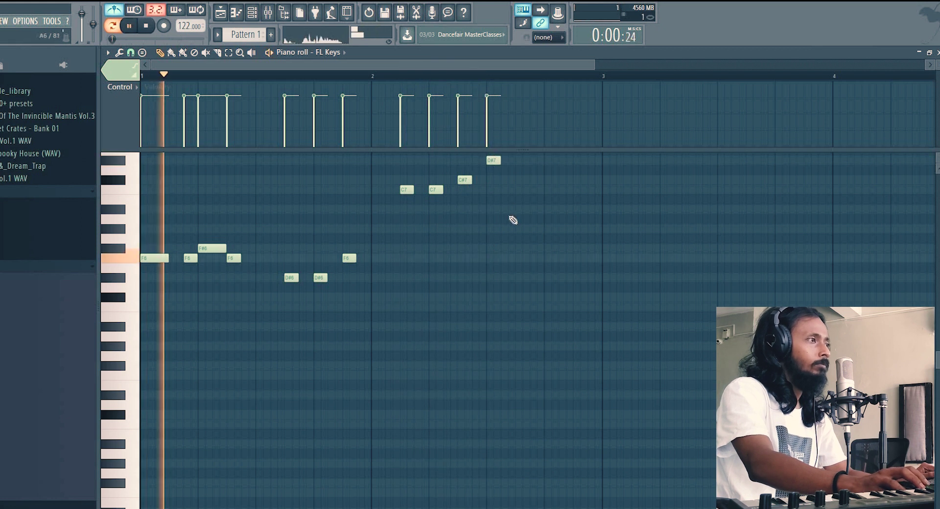
- End the second bar with adjoining short C#7 and C7 notes, leaving a gap after the D#7
{"action": "scroll", "coordinate": [512, 245], "scroll_direction": "up", "scroll_amount": 2}
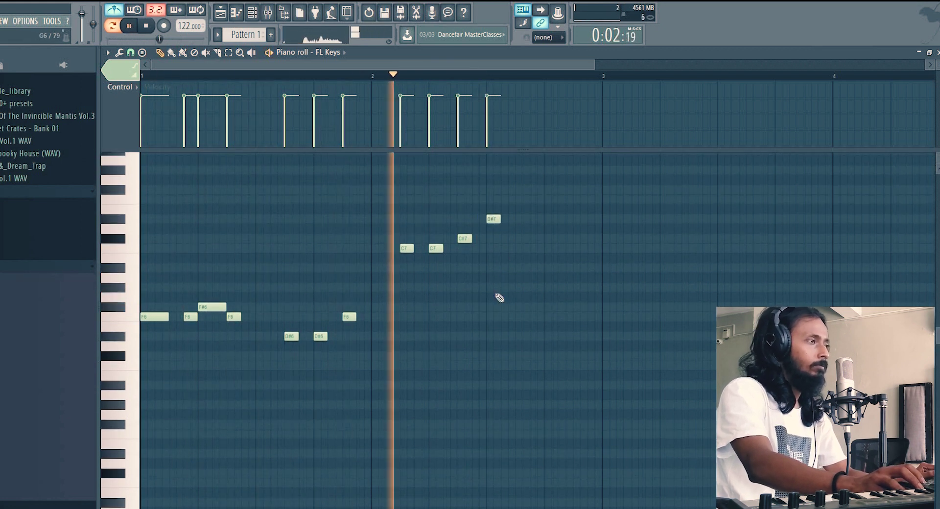
{"action": "key", "text": "space"}
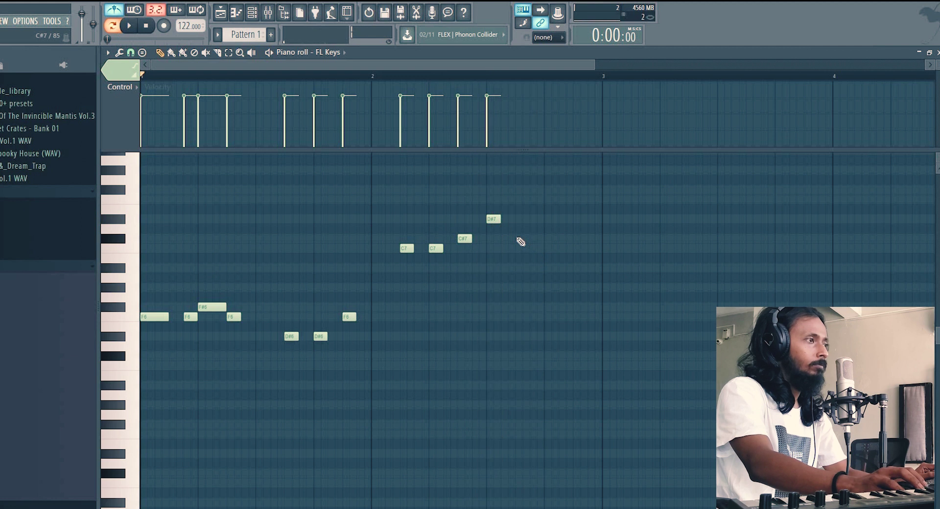
{"action": "key", "text": "space"}
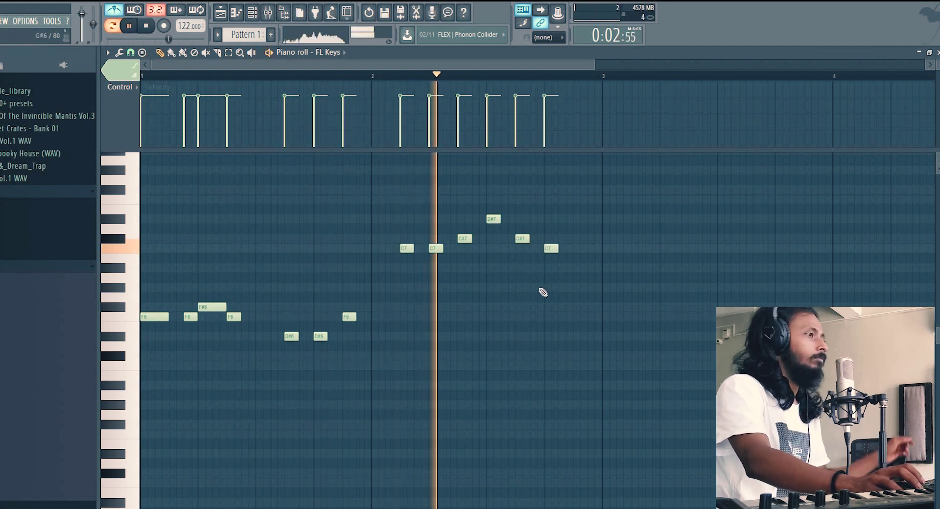
{"action": "left_click_drag", "start_coordinate": [522, 238], "coordinate": [568, 247]}
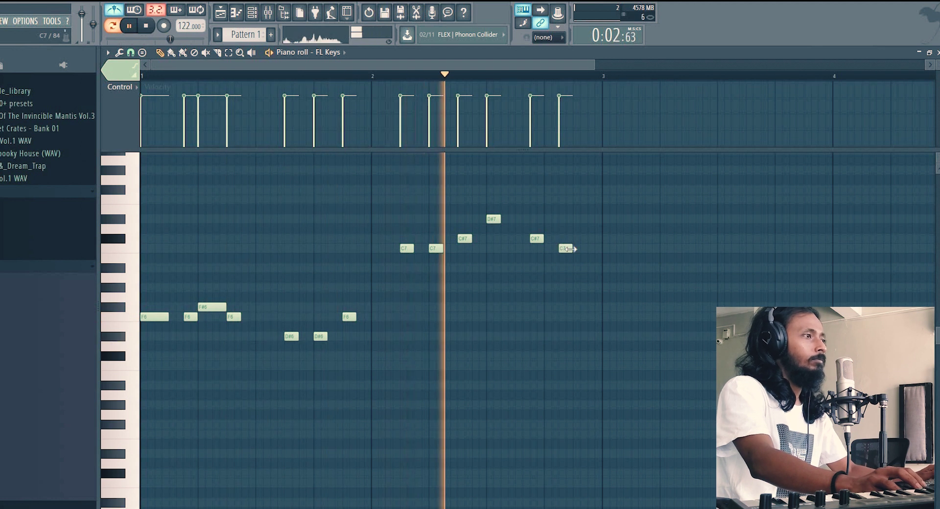
{"action": "left_click_drag", "start_coordinate": [561, 248], "coordinate": [548, 248]}
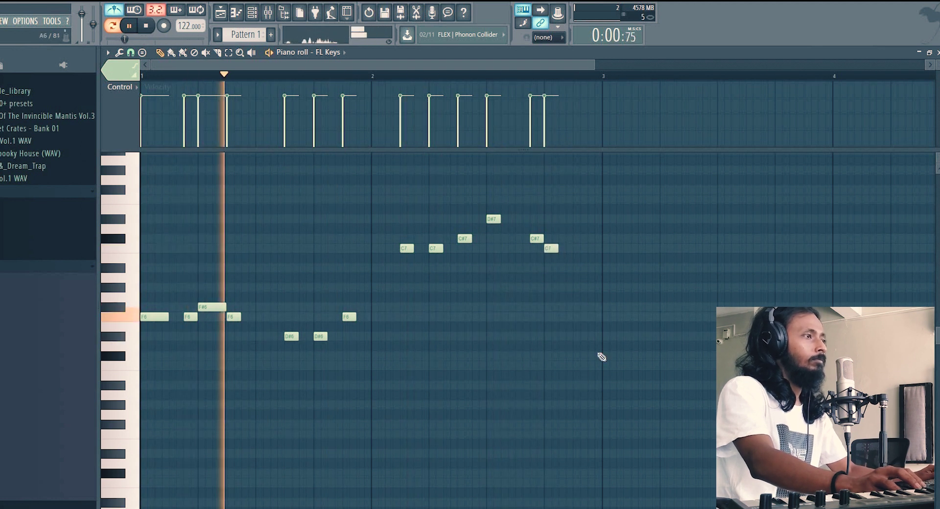
- Duplicate the two-bar melody into bars 3 and 4, and change the copy's last two notes to C7 and A#6
{"action": "key", "text": "ctrl+a"}
{"action": "left_click_drag", "start_coordinate": [151, 318], "coordinate": [615, 318]}
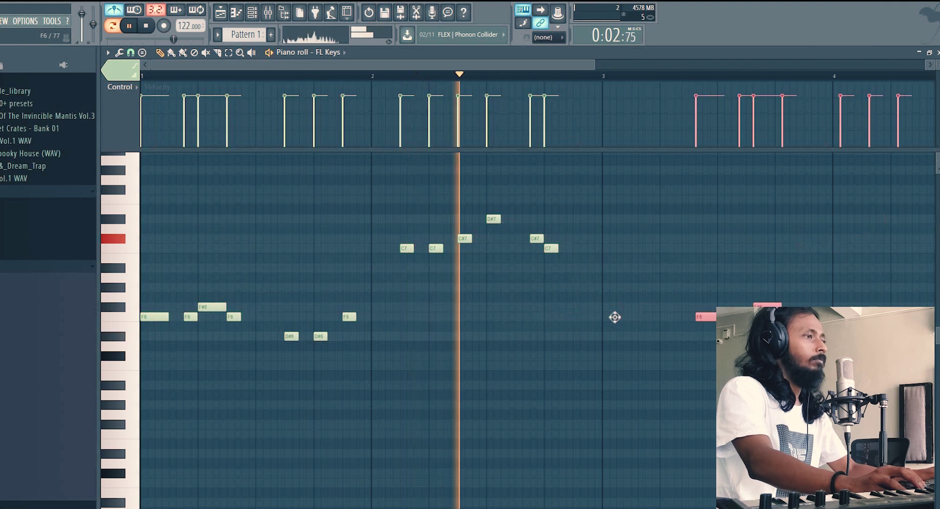
{"action": "scroll", "coordinate": [483, 78], "scroll_direction": "down", "scroll_amount": 3}
{"action": "key", "text": "ctrl+d"}
{"action": "left_click_drag", "start_coordinate": [725, 249], "coordinate": [724, 268]}
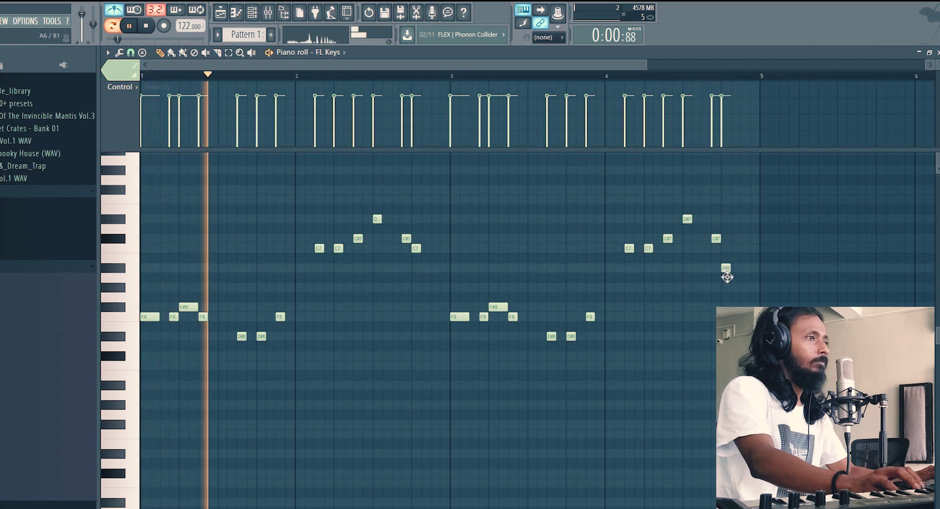
{"action": "left_click_drag", "start_coordinate": [715, 238], "coordinate": [716, 249]}
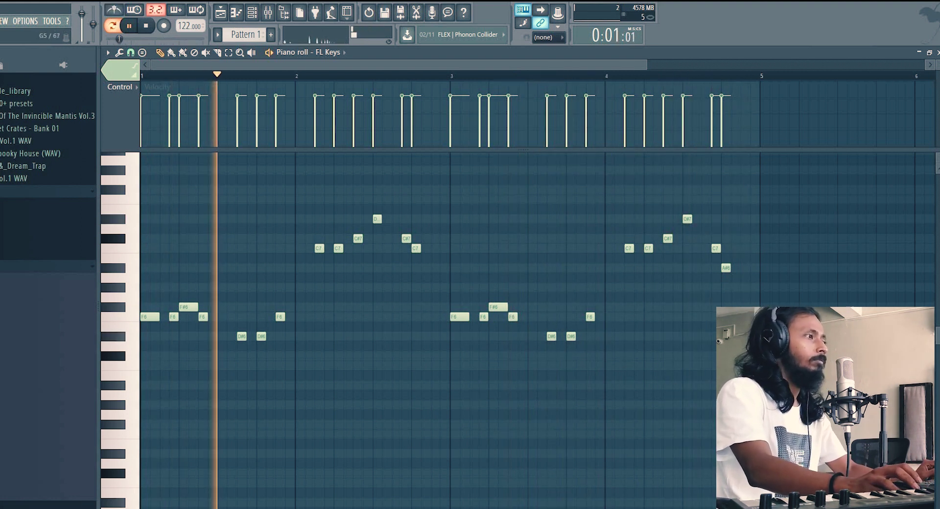
- Place two Pattern 1 clips back to back on playlist Track 1, starting at bars 1 and 5, with a coarser grid snap
{"action": "key", "text": "F7"}
{"action": "key", "text": "F6"}
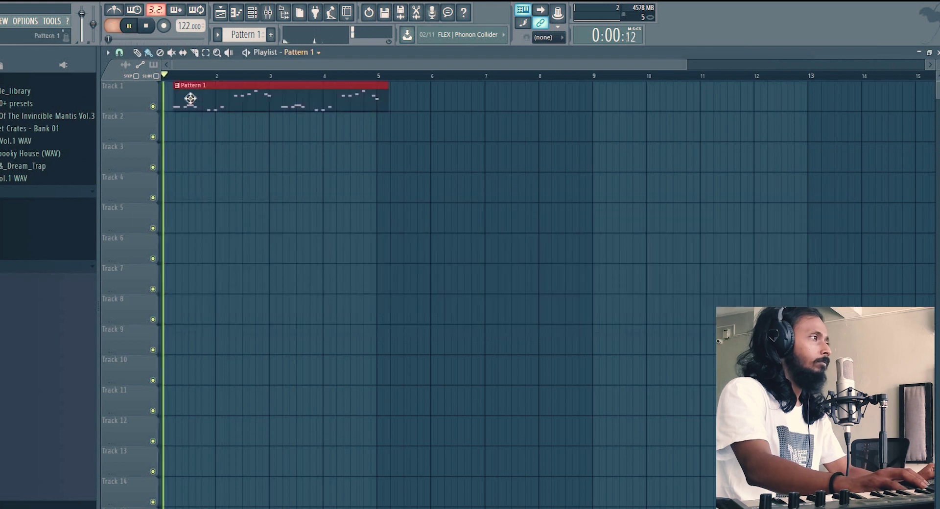
{"action": "left_click", "coordinate": [411, 101]}
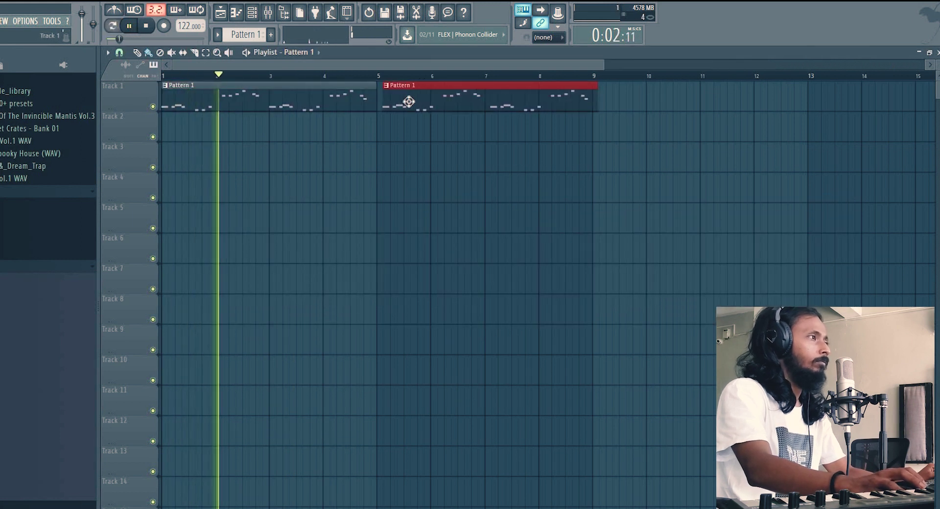
{"action": "right_click", "coordinate": [411, 108]}
{"action": "left_click", "coordinate": [121, 52]}
{"action": "left_click", "coordinate": [129, 216]}
{"action": "left_click", "coordinate": [432, 98]}
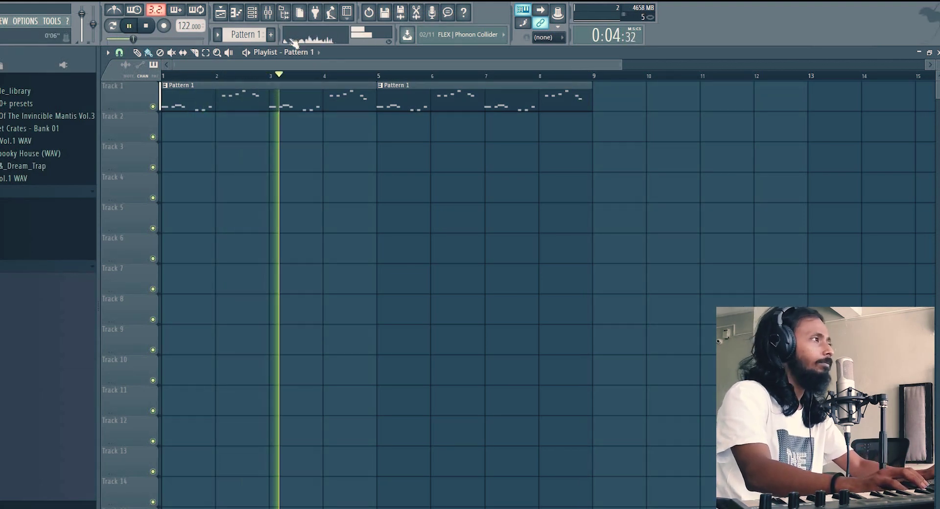
- Check Edison on the mixer's master track, and minimize both the Edison and mixer windows
{"action": "key", "text": "F9"}
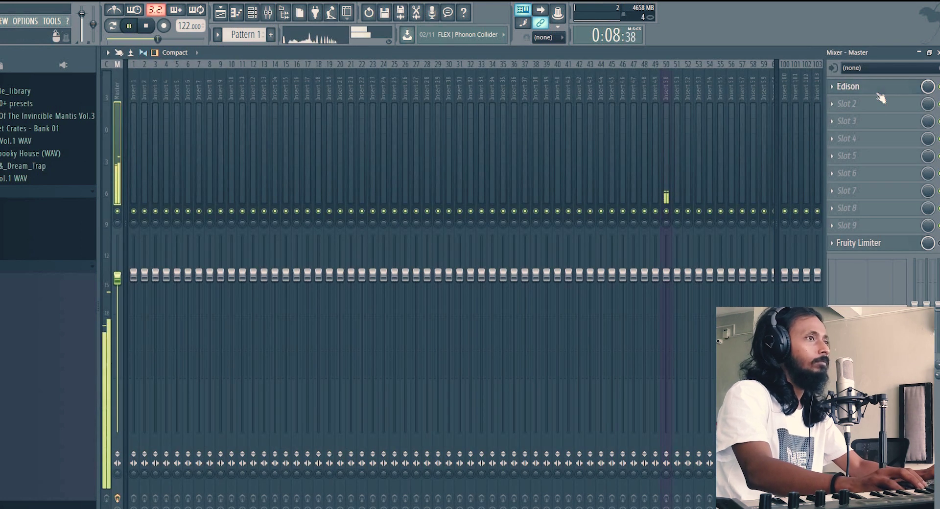
{"action": "left_click", "coordinate": [877, 93]}
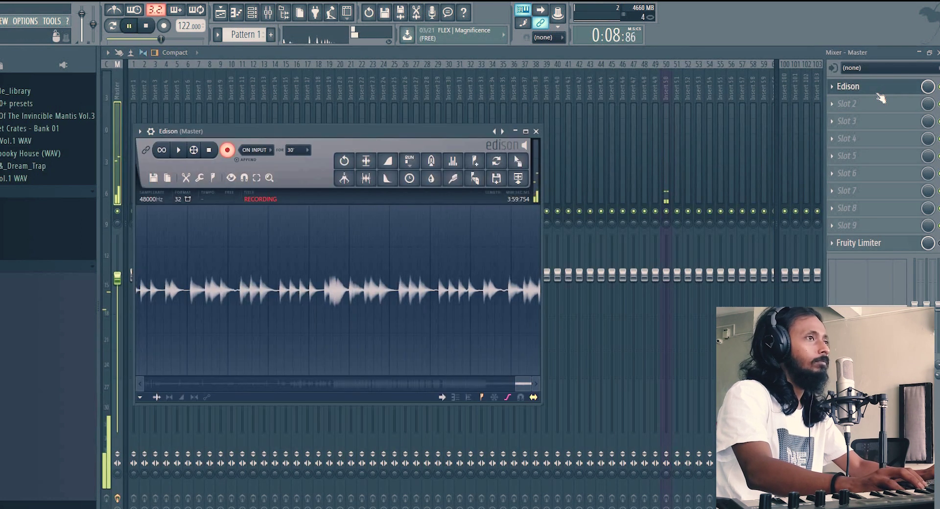
{"action": "left_click", "coordinate": [515, 131]}
{"action": "left_click", "coordinate": [921, 54]}
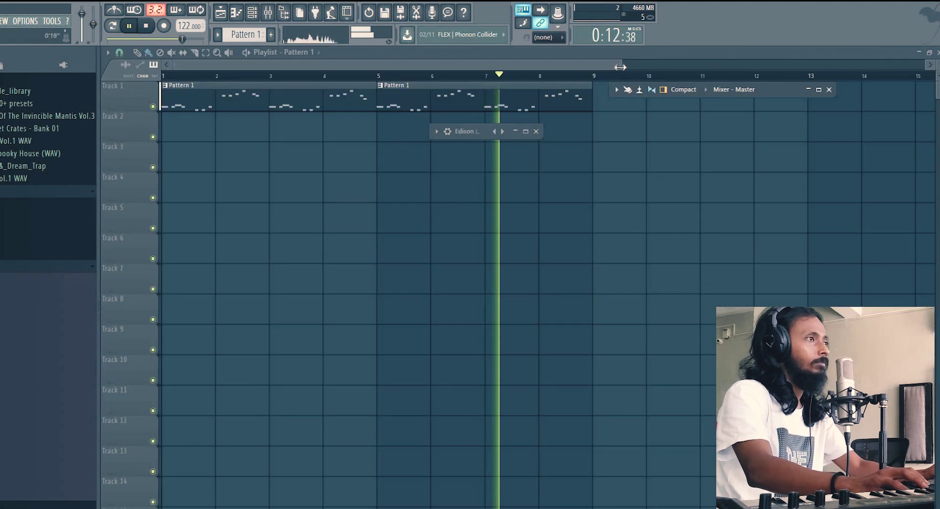
{"action": "left_click", "coordinate": [271, 34]}
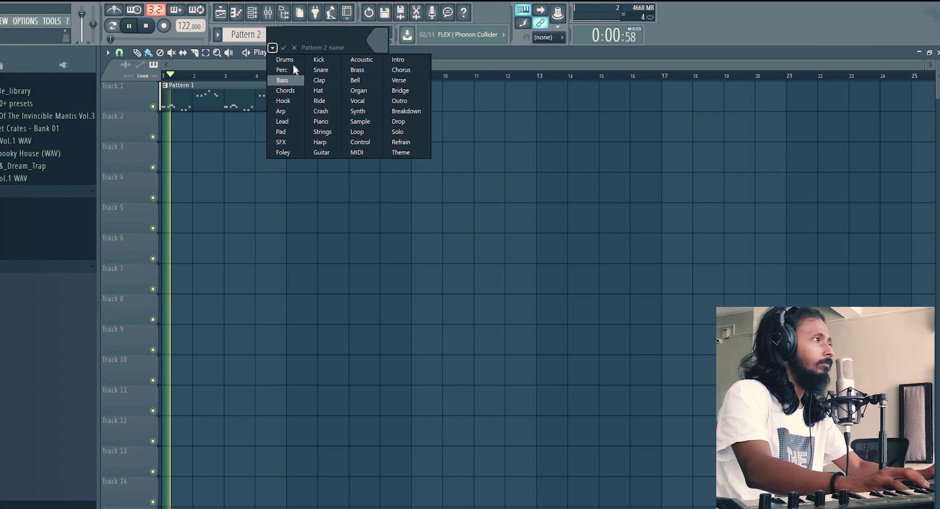
{"action": "left_click", "coordinate": [286, 59]}
{"action": "left_click", "coordinate": [182, 127]}
{"action": "left_click_drag", "start_coordinate": [249, 126], "coordinate": [275, 123]}
{"action": "right_click", "coordinate": [235, 131]}
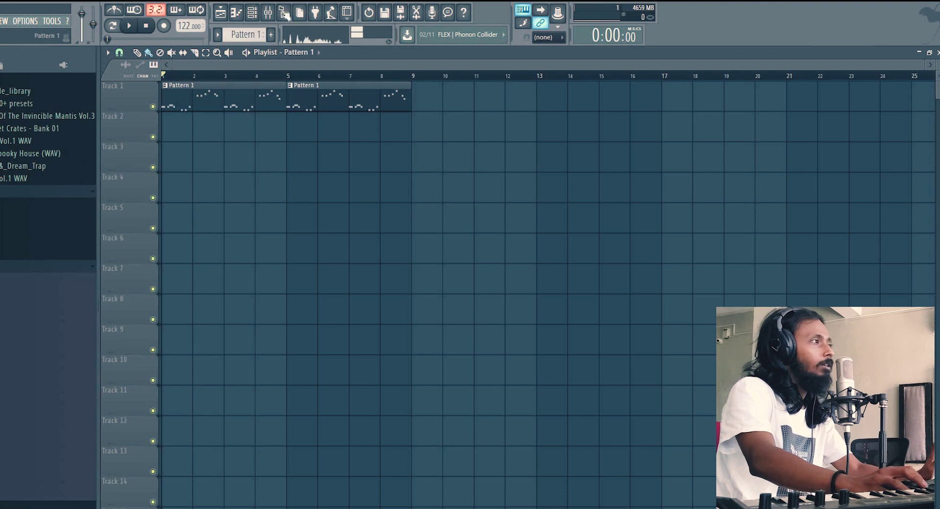
- Open the FL Keys instrument from the channel rack, route it to mixer track 10 and close its window
{"action": "double_click", "coordinate": [223, 92]}
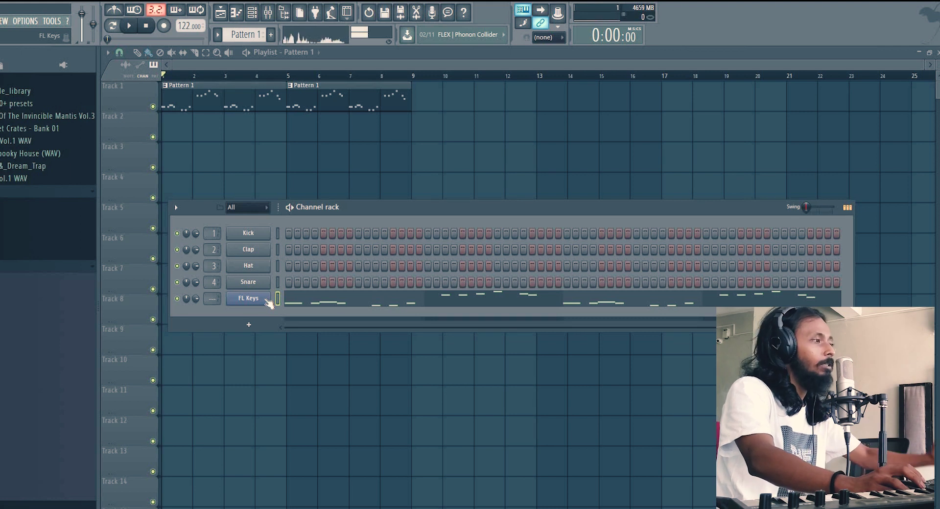
{"action": "left_click", "coordinate": [248, 299]}
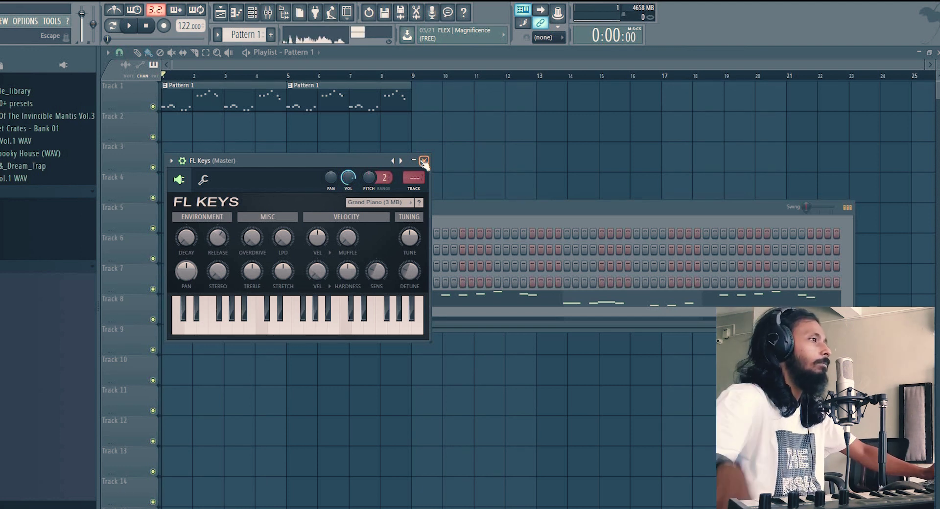
{"action": "left_click_drag", "start_coordinate": [381, 149], "coordinate": [417, 138]}
{"action": "key", "text": "space"}
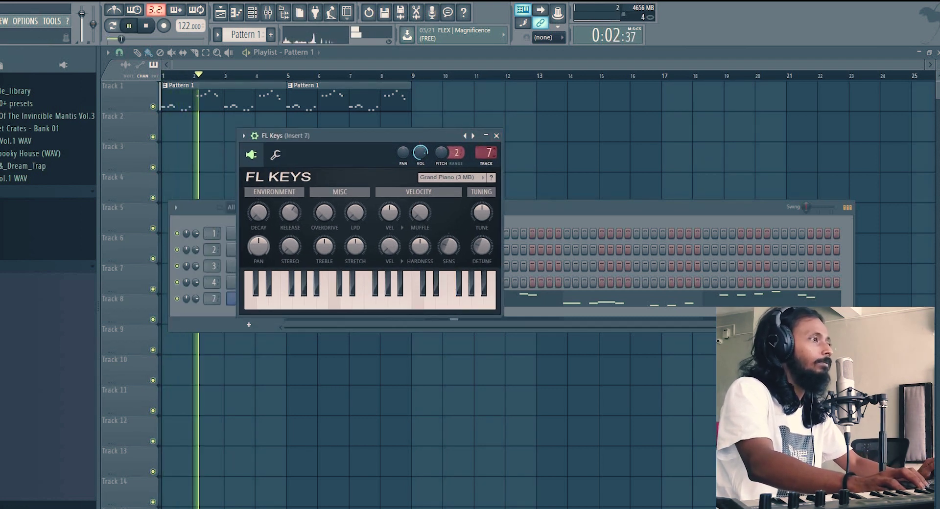
{"action": "left_click", "coordinate": [497, 136]}
- Replace the FL Keys channel with the TrackGod instrument from the plugin database and play the melody through it
{"action": "left_click", "coordinate": [64, 66]}
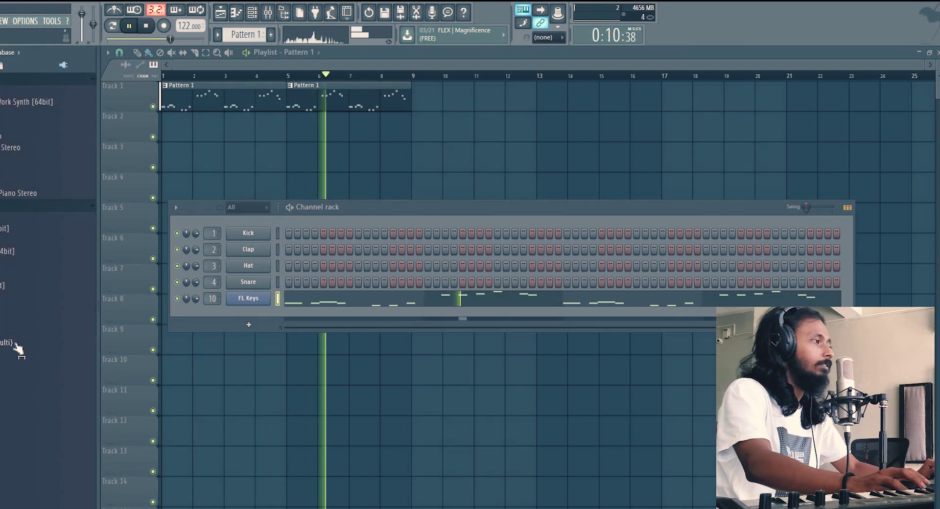
{"action": "scroll", "coordinate": [18, 349], "scroll_direction": "down", "scroll_amount": 1}
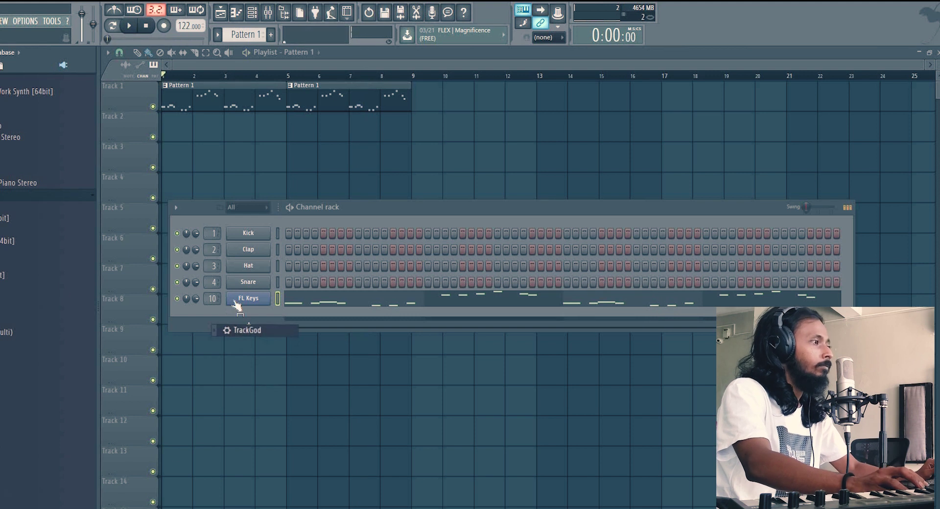
{"action": "left_click_drag", "start_coordinate": [236, 306], "coordinate": [237, 307]}
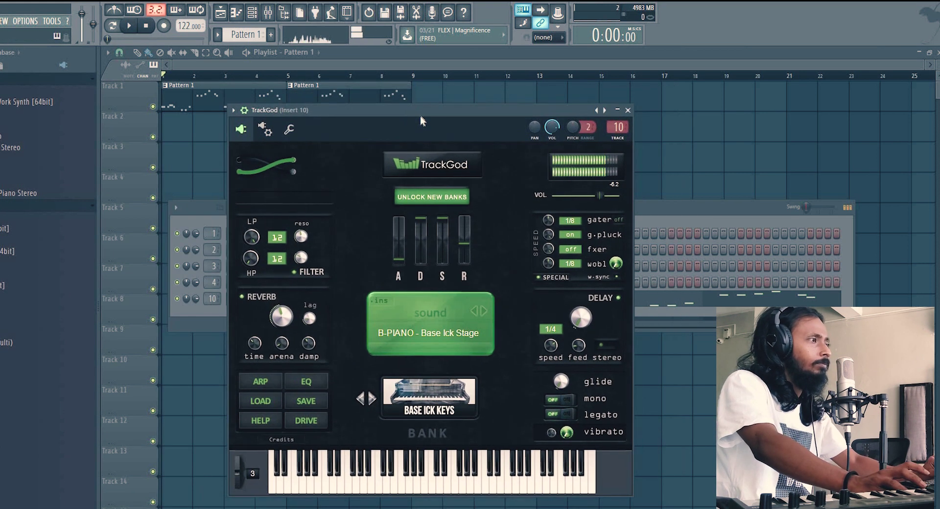
{"action": "key", "text": "space"}
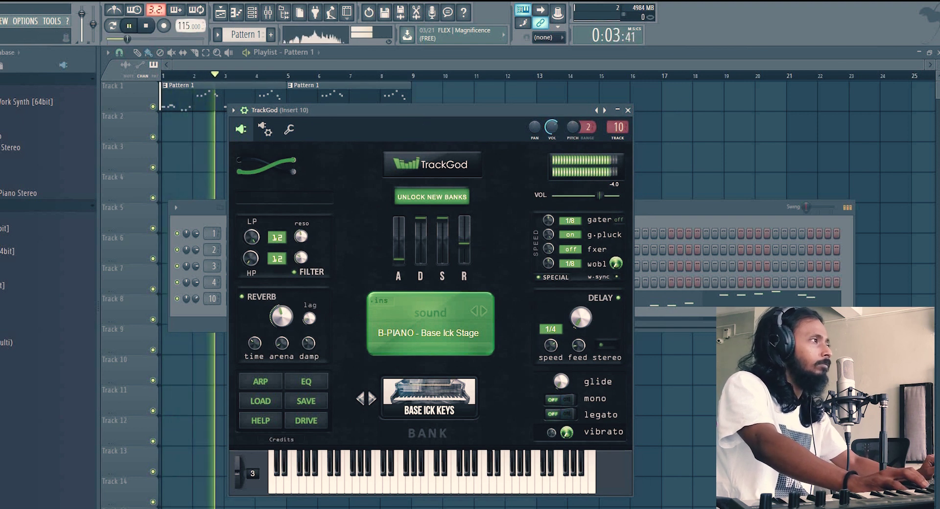
- Close the TrackGod window and insert Fruity parametric EQ 2 in Slot 1 of mixer Insert 10
{"action": "left_click", "coordinate": [627, 110]}
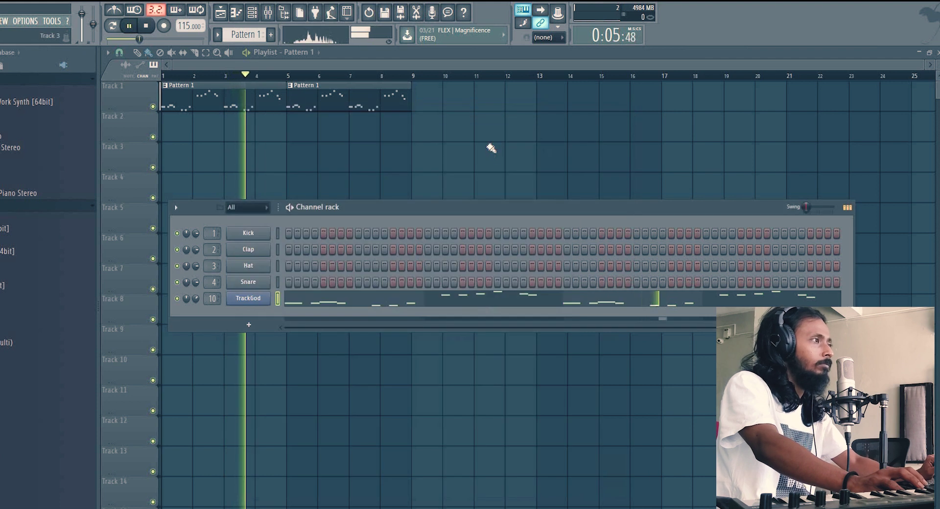
{"action": "key", "text": "F6"}
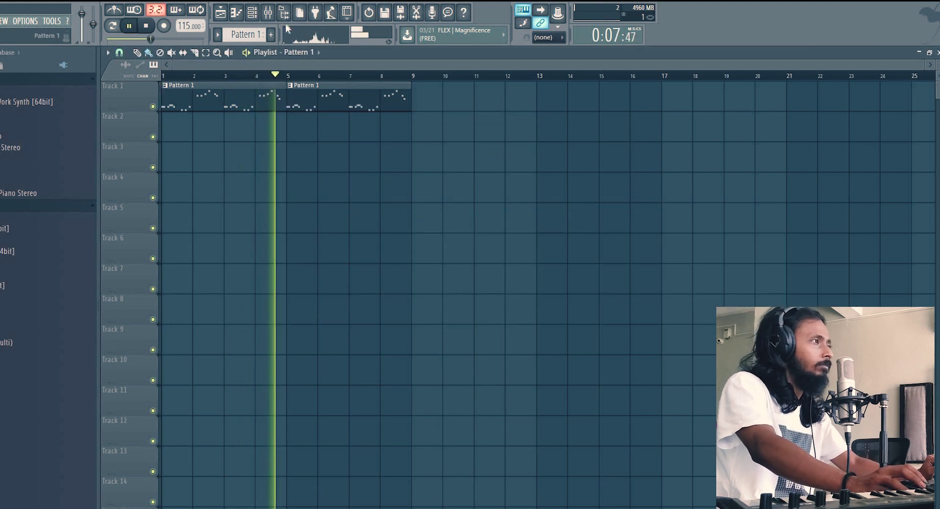
{"action": "left_click", "coordinate": [267, 12]}
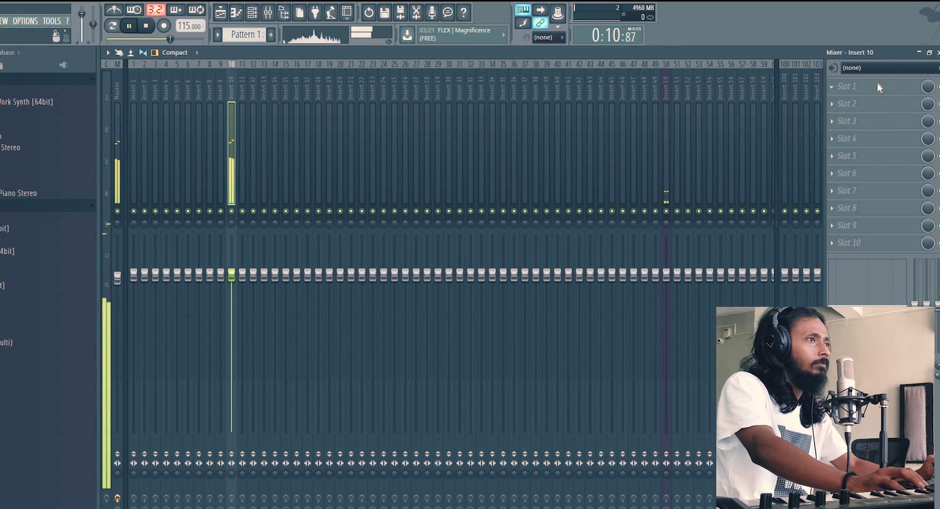
{"action": "left_click", "coordinate": [877, 87]}
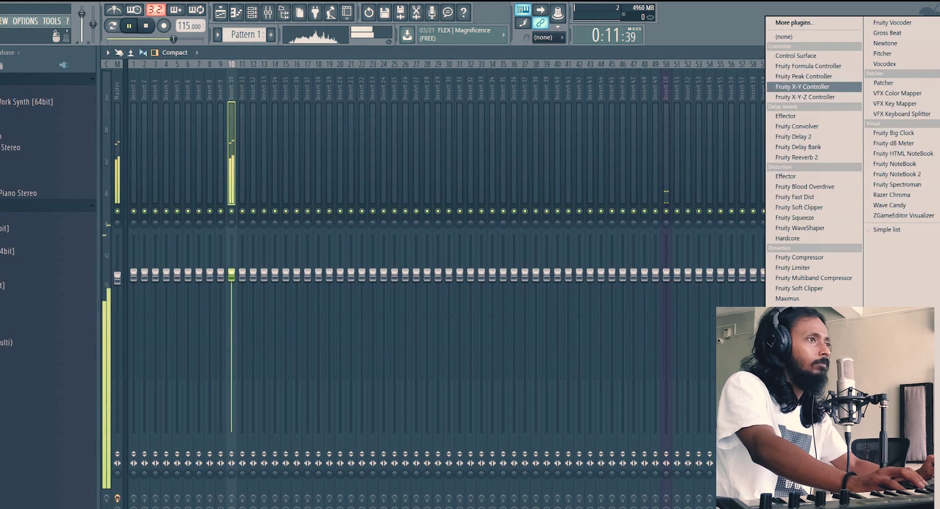
{"action": "left_click", "coordinate": [803, 343]}
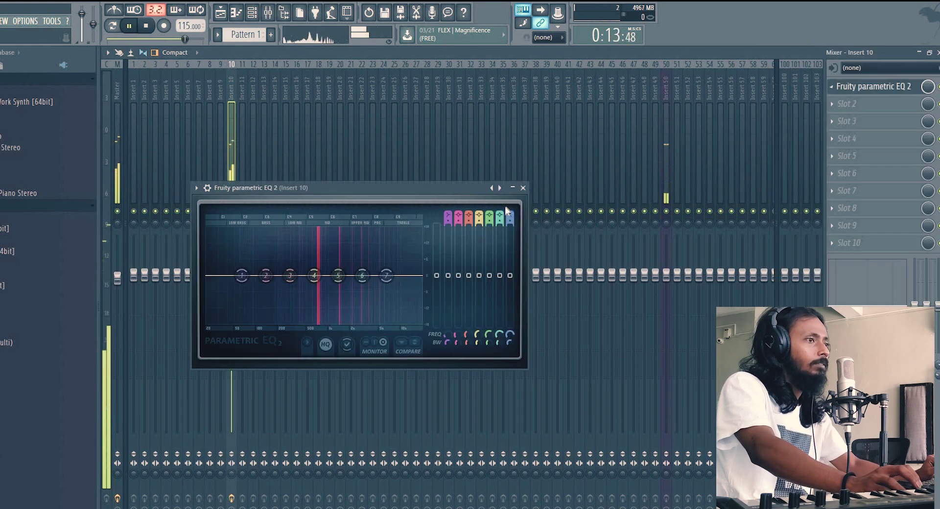
- Set the EQ to a low-and-high-cut curve and raise the band 1 high-pass cutoff to remove the melody's lows
{"action": "left_click", "coordinate": [499, 188]}
{"action": "left_click", "coordinate": [520, 255]}
{"action": "left_click_drag", "start_coordinate": [209, 275], "coordinate": [304, 276]}
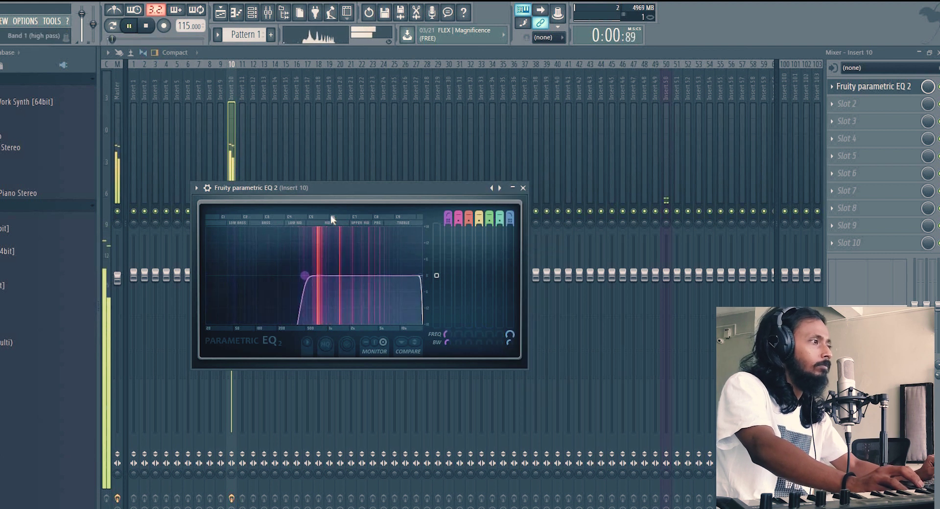
- Play the melody through the EQ, close the EQ window, lower the Insert 10 fader and return to the playlist
{"action": "left_click_drag", "start_coordinate": [340, 188], "coordinate": [390, 171]}
{"action": "key", "text": "space"}
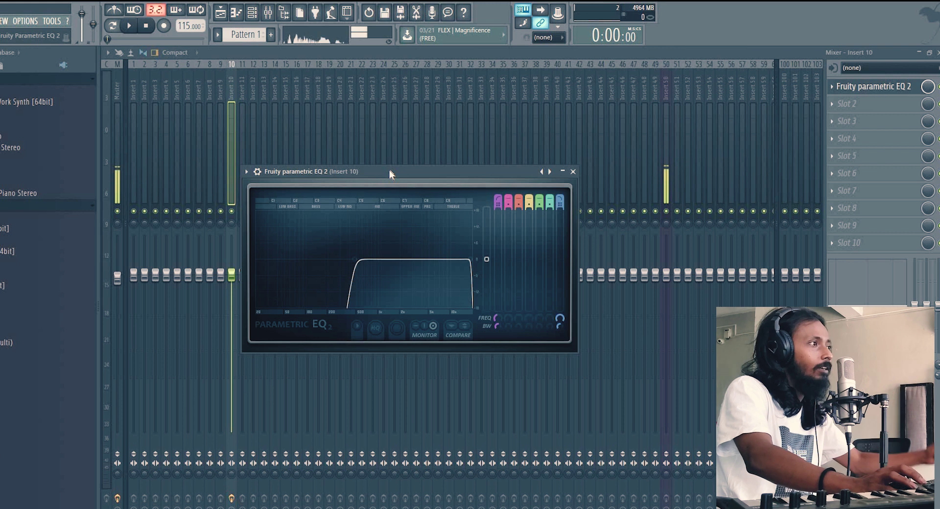
{"action": "left_click_drag", "start_coordinate": [391, 175], "coordinate": [412, 169]}
{"action": "key", "text": "space"}
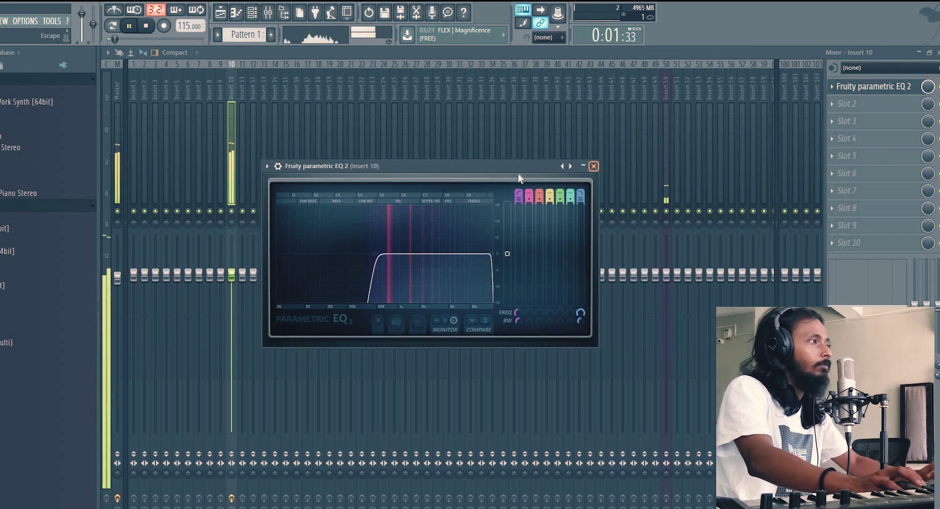
{"action": "left_click", "coordinate": [593, 166]}
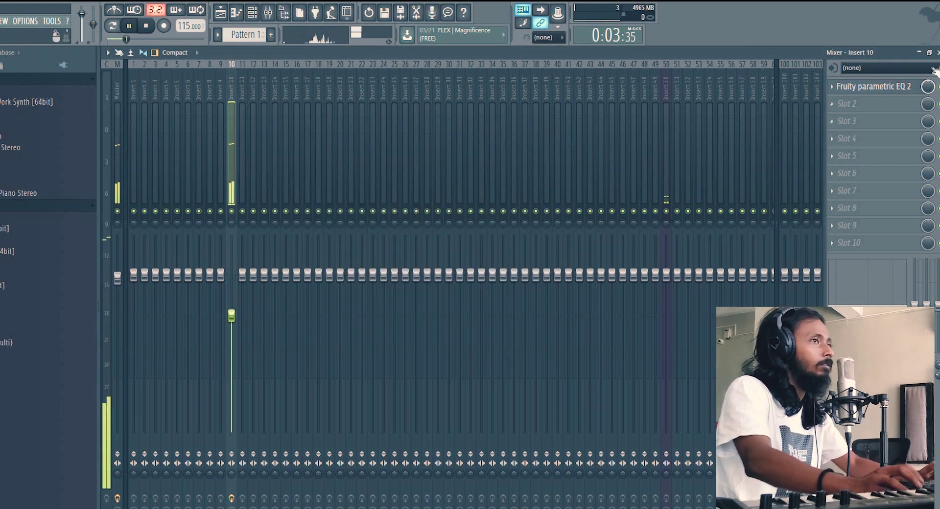
{"action": "key", "text": "F5"}
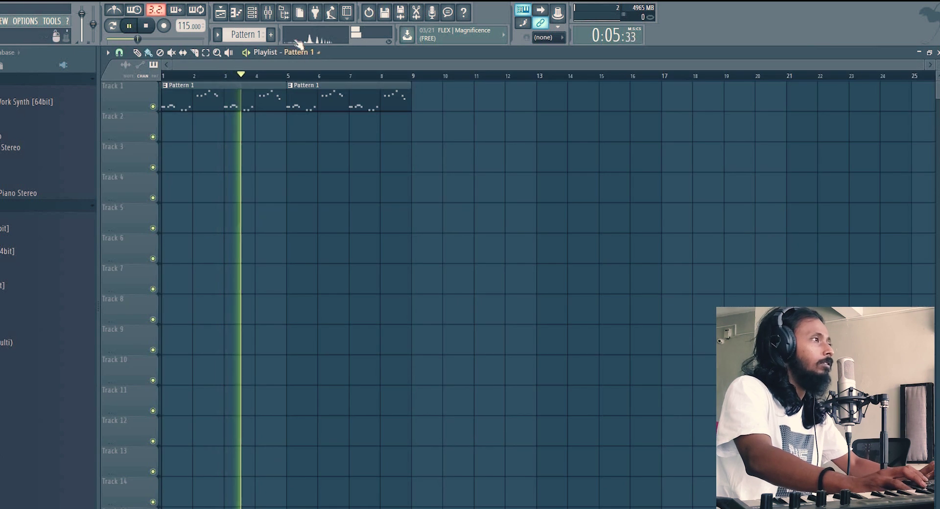
- Create a new pattern named Kick and place two four-bar clips of it on playlist Track 2, at bars 1 and 5
{"action": "left_click", "coordinate": [272, 35]}
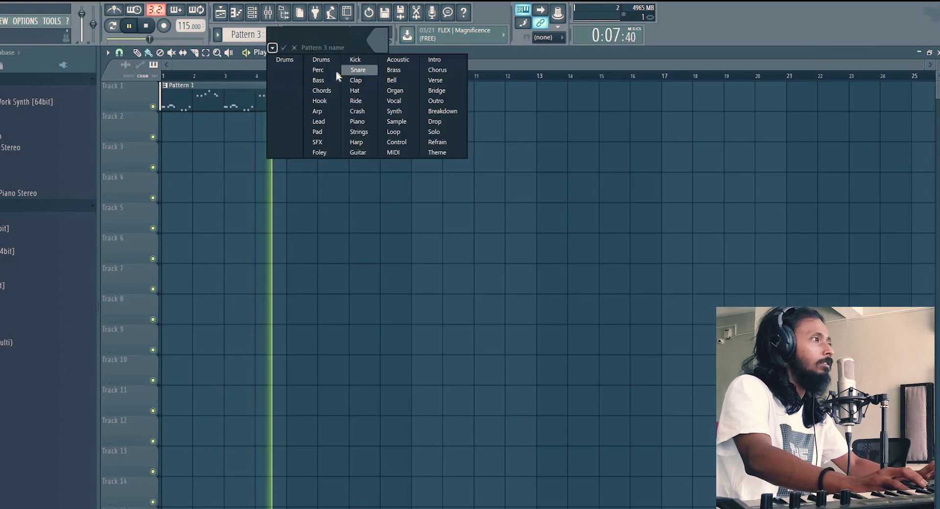
{"action": "left_click", "coordinate": [355, 59]}
{"action": "left_click", "coordinate": [174, 126]}
{"action": "left_click_drag", "start_coordinate": [190, 125], "coordinate": [286, 123]}
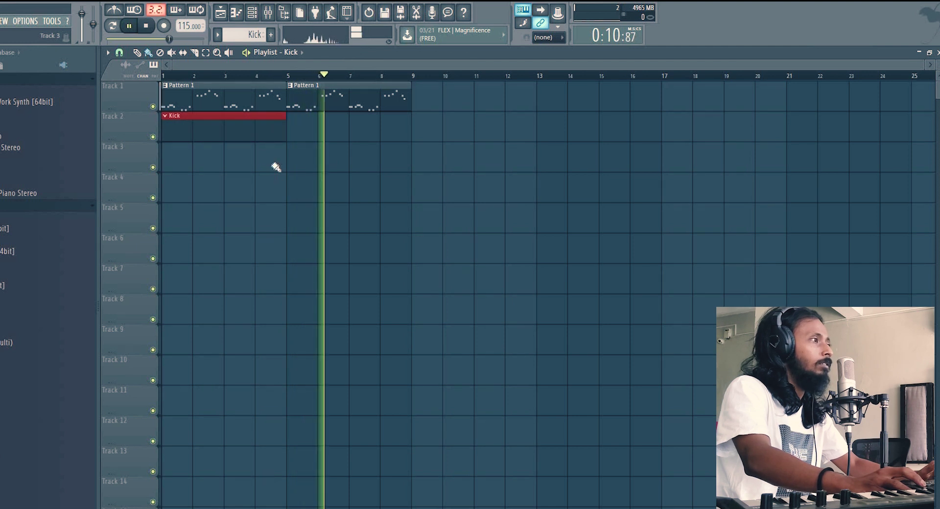
{"action": "left_click", "coordinate": [306, 130]}
- Load the Kick [Energy] sample into the rack's Kick channel and place a hit on step 1
{"action": "left_click", "coordinate": [252, 13]}
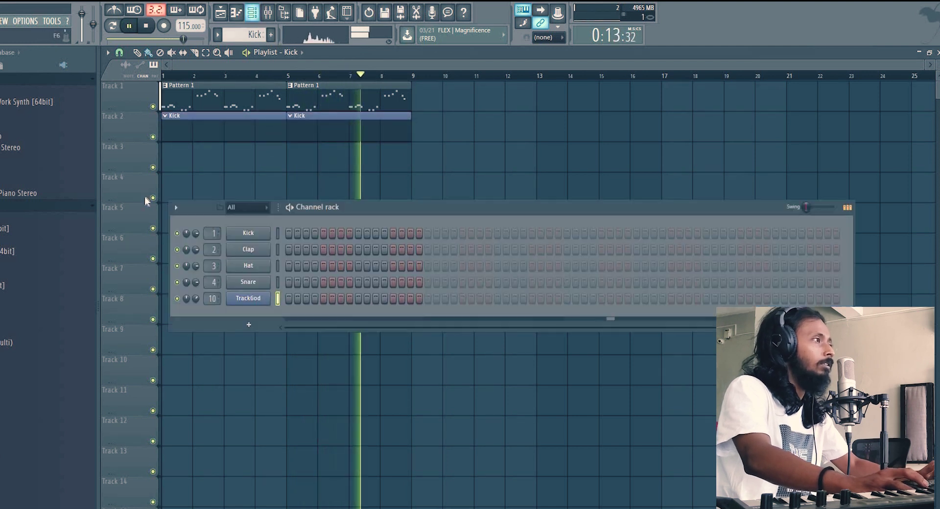
{"action": "left_click", "coordinate": [10, 144]}
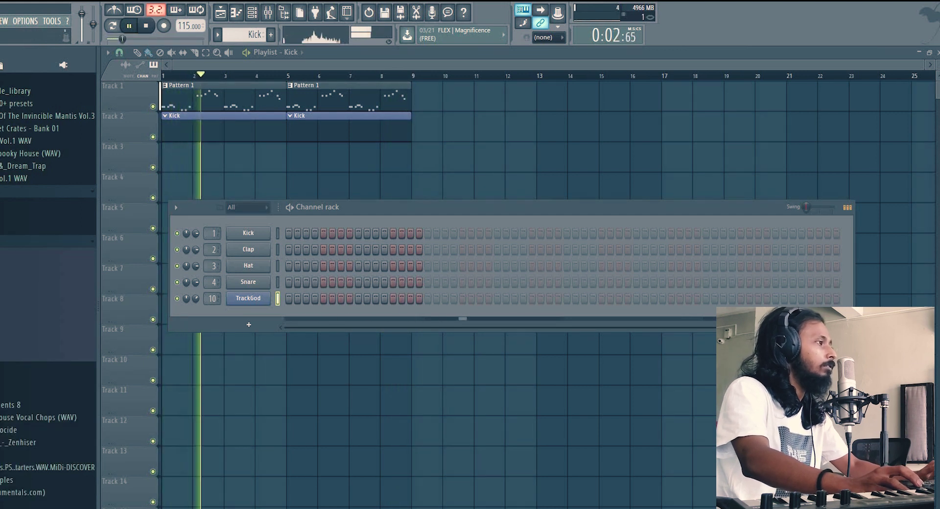
{"action": "left_click_drag", "start_coordinate": [39, 304], "coordinate": [285, 235]}
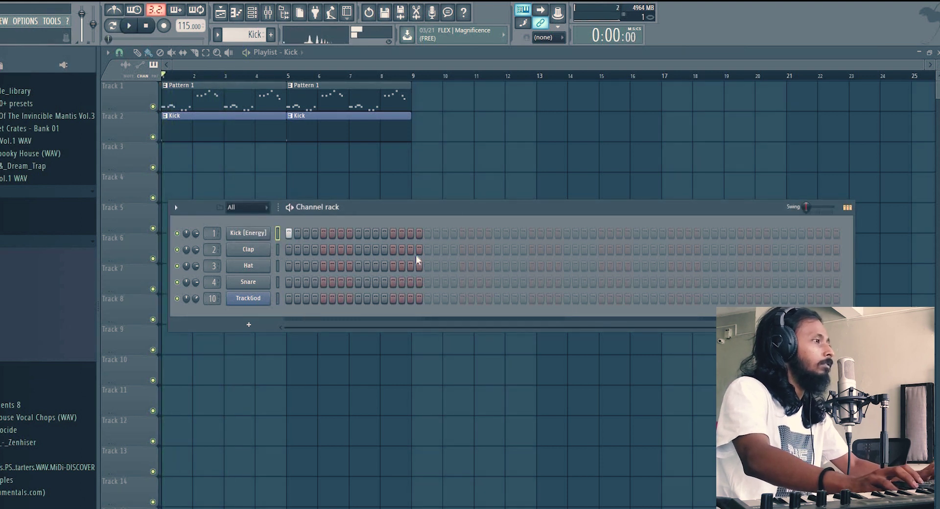
- Program kick hits on steps 7, 9, 19, 23 and 25 for the first two bars
{"action": "left_click", "coordinate": [341, 233]}
{"action": "left_click", "coordinate": [358, 233]}
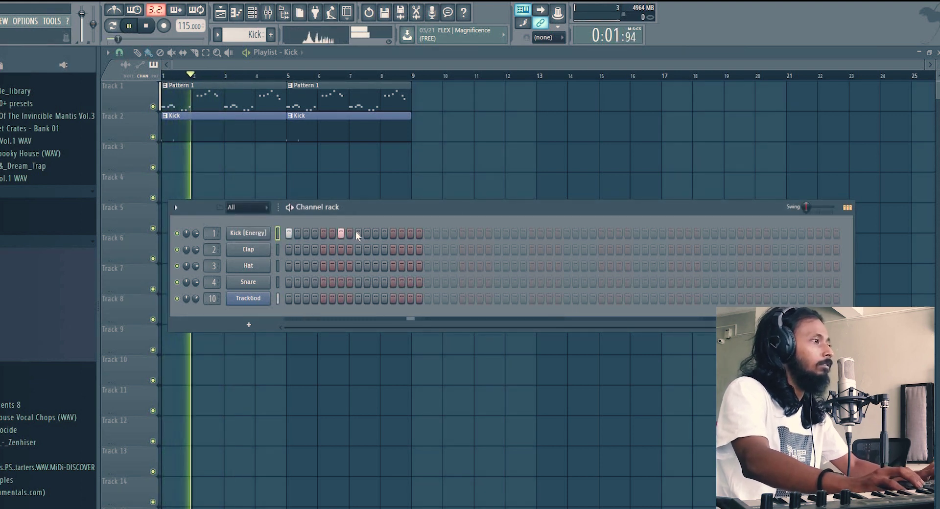
{"action": "left_click", "coordinate": [427, 234]}
{"action": "left_click", "coordinate": [495, 233]}
{"action": "left_click", "coordinate": [480, 234]}
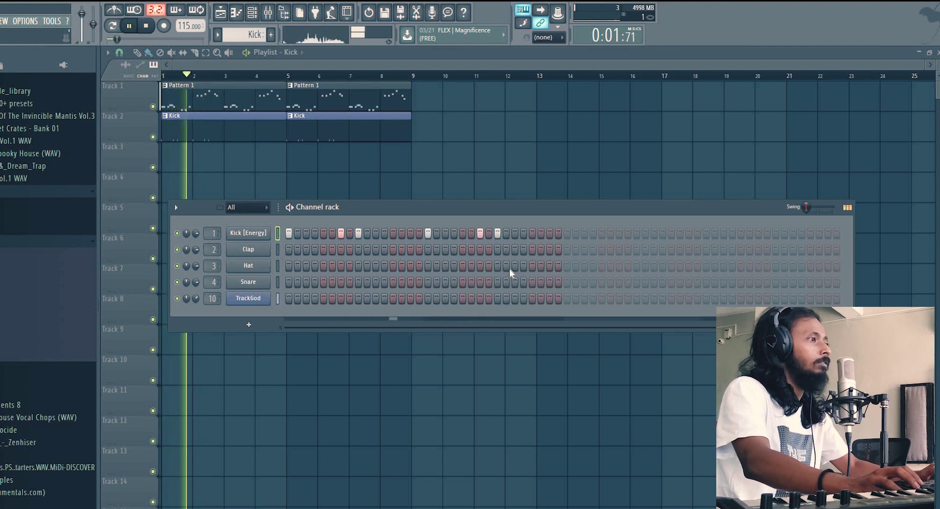
{"action": "left_click", "coordinate": [427, 233]}
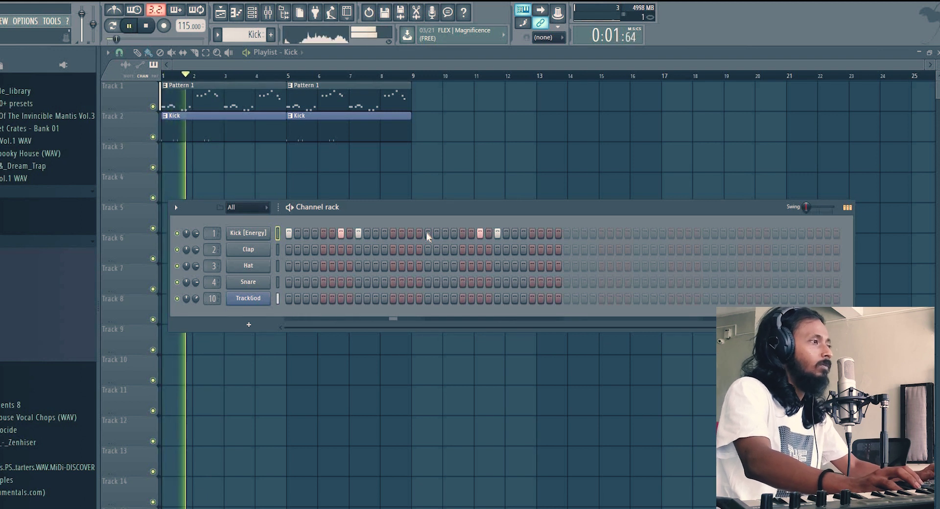
{"action": "left_click", "coordinate": [445, 234]}
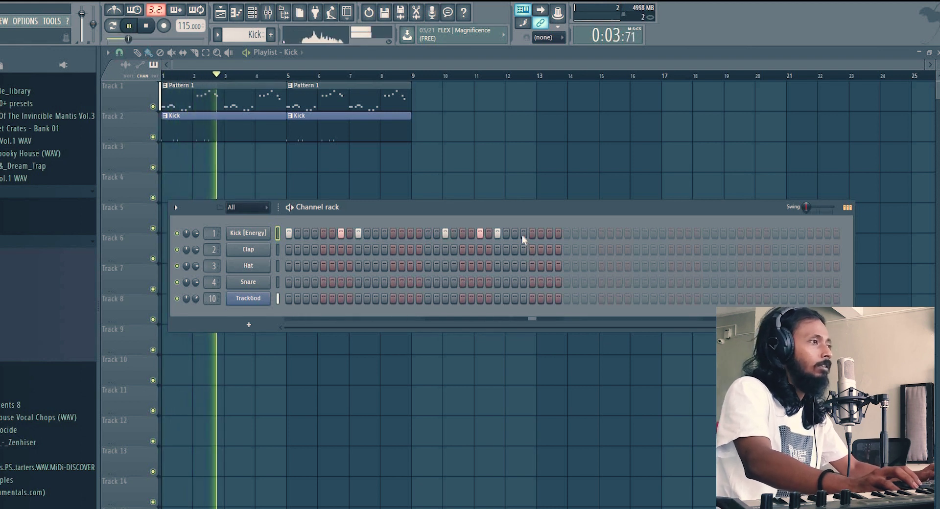
- Add kick hits for bars 3 and 4 on steps 33, 39, 41, 51, 53, 55 and 59
{"action": "left_click", "coordinate": [567, 233]}
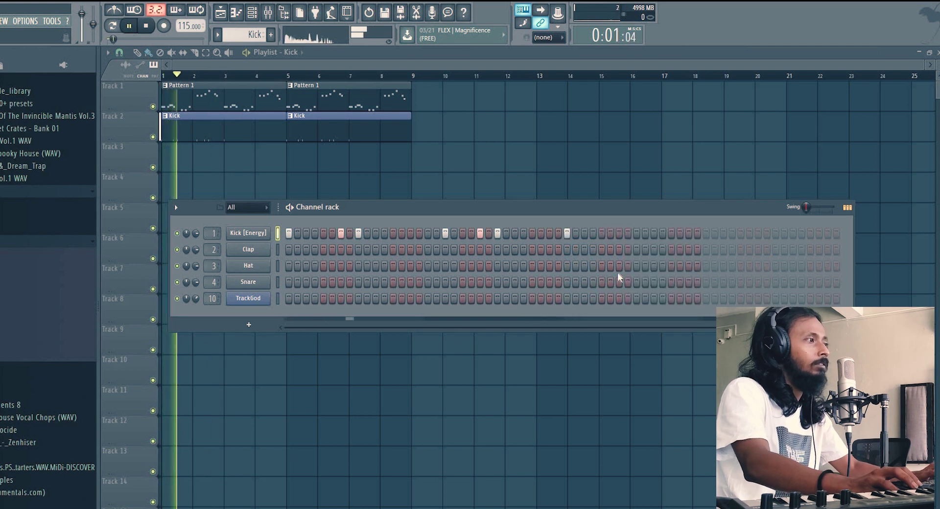
{"action": "left_click", "coordinate": [618, 234]}
{"action": "left_click", "coordinate": [636, 233]}
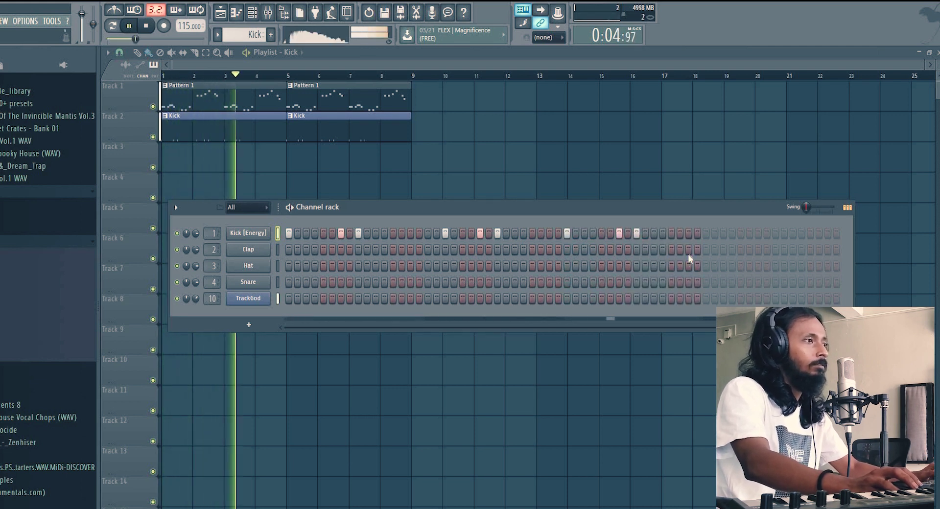
{"action": "left_click", "coordinate": [724, 233]}
{"action": "left_click", "coordinate": [740, 234]}
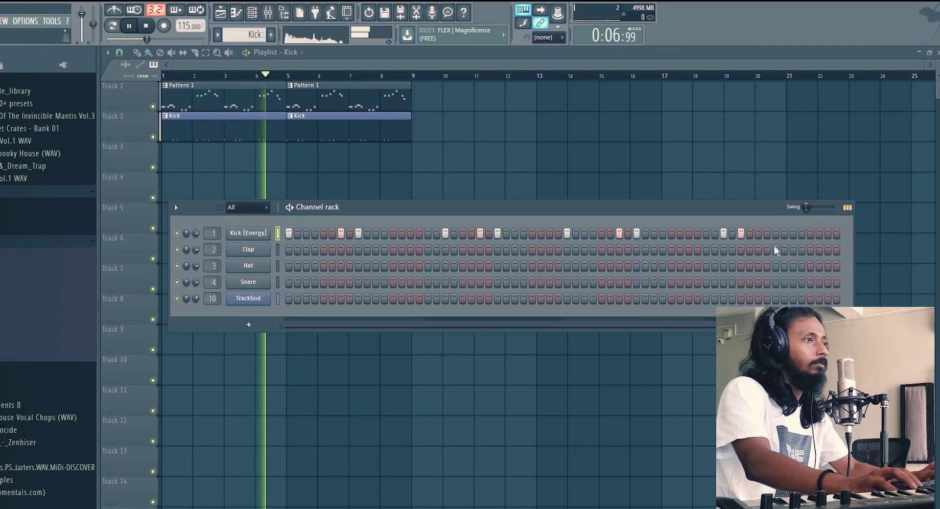
{"action": "left_click", "coordinate": [792, 233]}
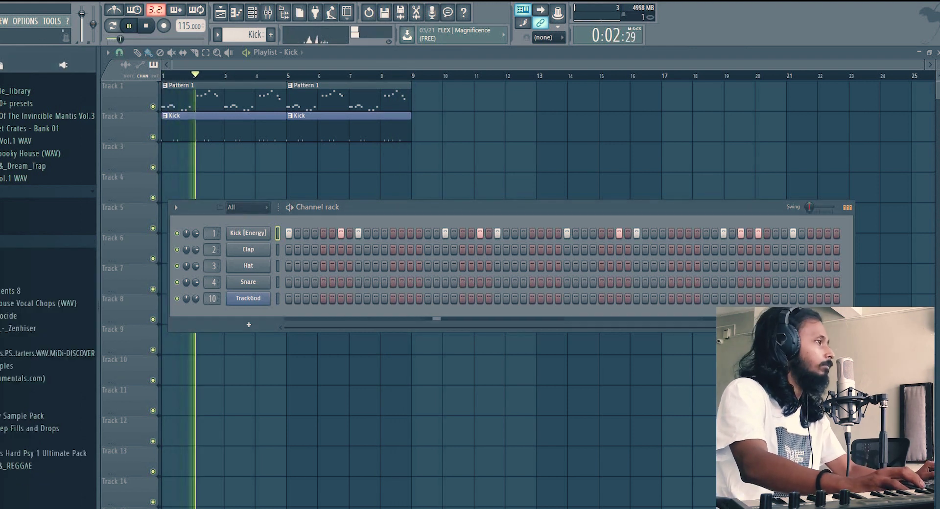
- Load the Hi Hat 001 sample into the Hat channel and fill each 2 steps with hits
{"action": "left_click_drag", "start_coordinate": [237, 269], "coordinate": [273, 272]}
{"action": "right_click", "coordinate": [233, 264]}
{"action": "left_click", "coordinate": [374, 301]}
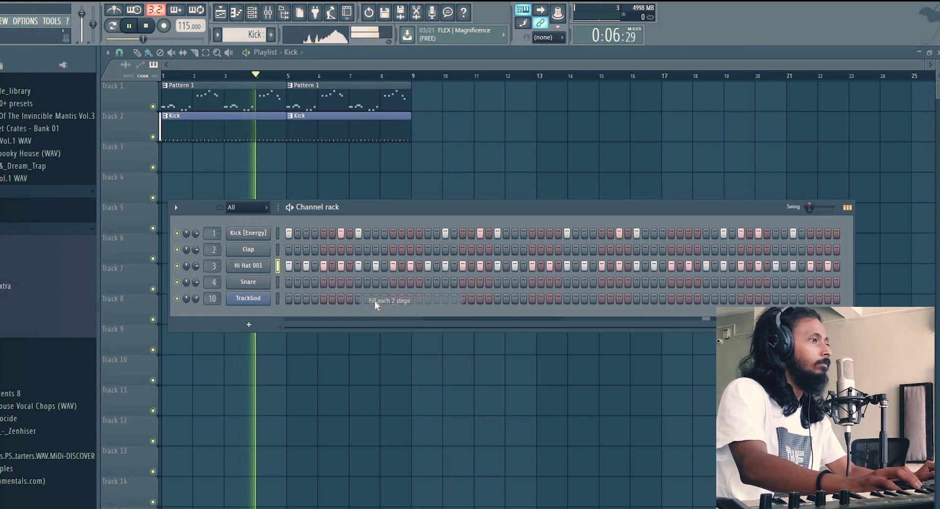
- Add three half-step notes between the second and third hi-hat hits of bar 1, forming a roll with reduced, rising velocities
{"action": "right_click", "coordinate": [229, 262]}
{"action": "left_click", "coordinate": [240, 264]}
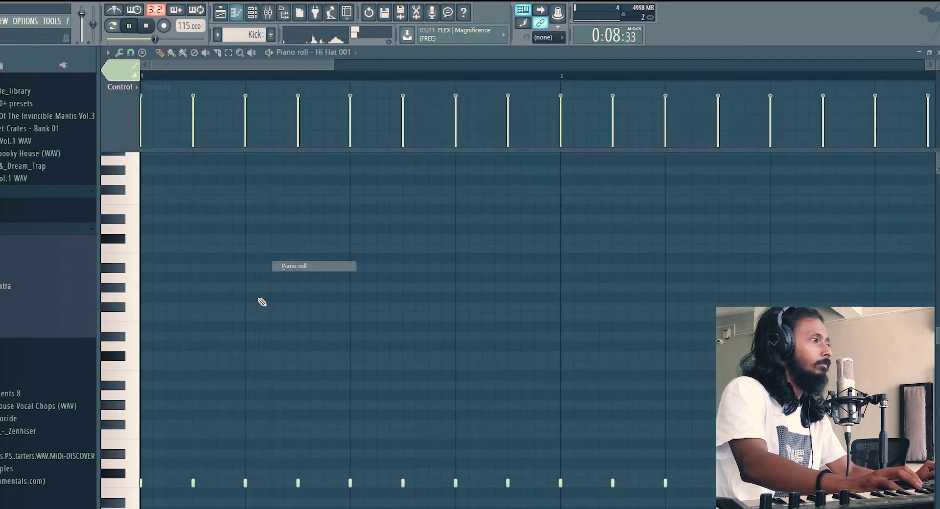
{"action": "scroll", "coordinate": [196, 414], "scroll_direction": "down", "scroll_amount": 1}
{"action": "left_click", "coordinate": [206, 395]}
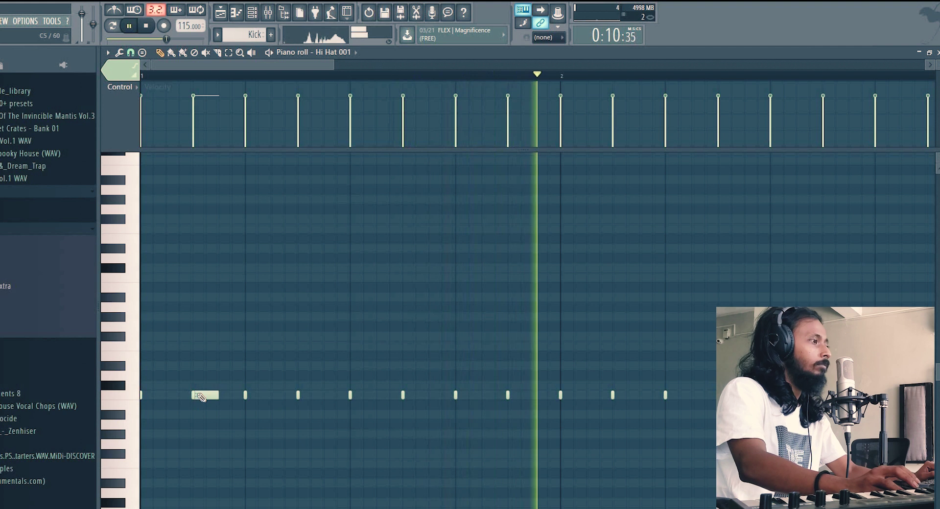
{"action": "left_click", "coordinate": [219, 395]}
{"action": "left_click", "coordinate": [232, 394]}
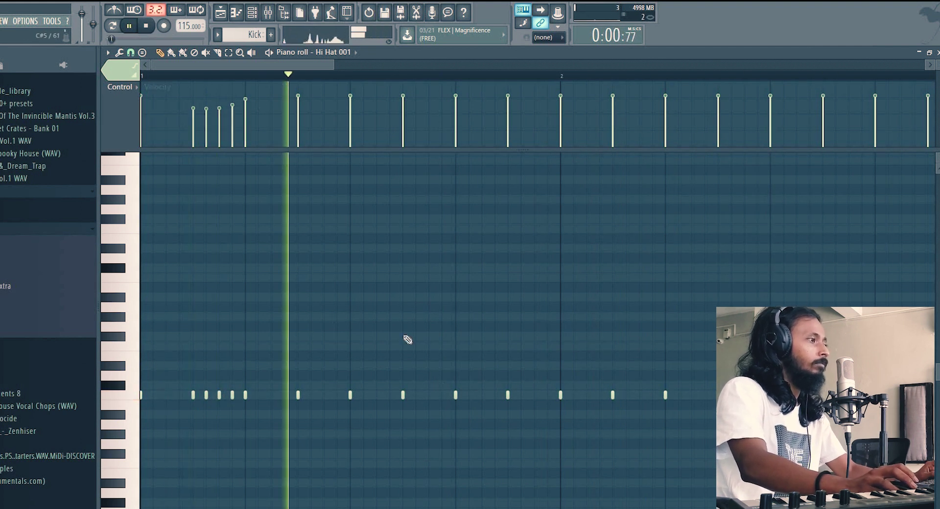
- Repeat the half-step hi-hat roll with rising velocities in beat 1 of bar 3 and return to the channel rack
{"action": "scroll", "coordinate": [390, 86], "scroll_direction": "down", "scroll_amount": 4}
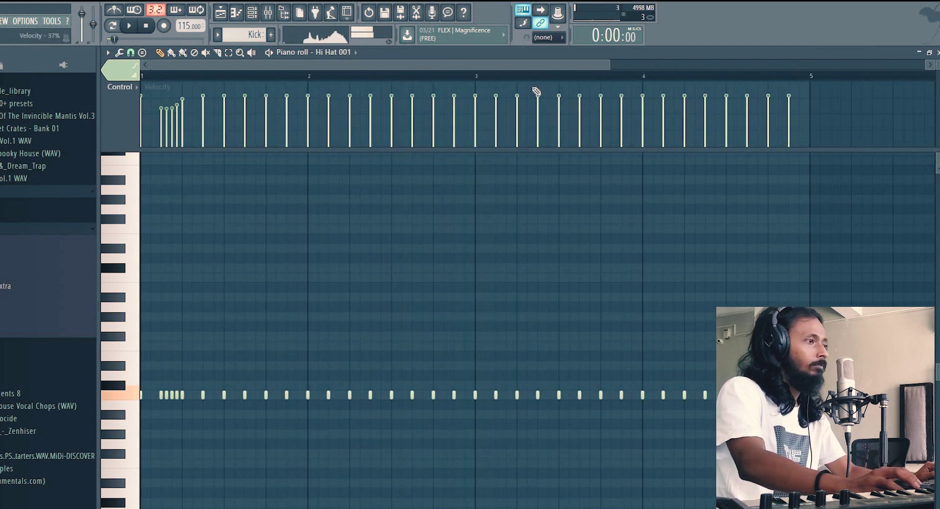
{"action": "scroll", "coordinate": [532, 84], "scroll_direction": "up", "scroll_amount": 1}
{"action": "scroll", "coordinate": [496, 294], "scroll_direction": "up", "scroll_amount": 1}
{"action": "left_click", "coordinate": [479, 395]}
{"action": "left_click", "coordinate": [488, 395]}
{"action": "left_click", "coordinate": [497, 395]}
{"action": "left_click_drag", "start_coordinate": [469, 111], "coordinate": [498, 101]}
{"action": "key", "text": "F7"}
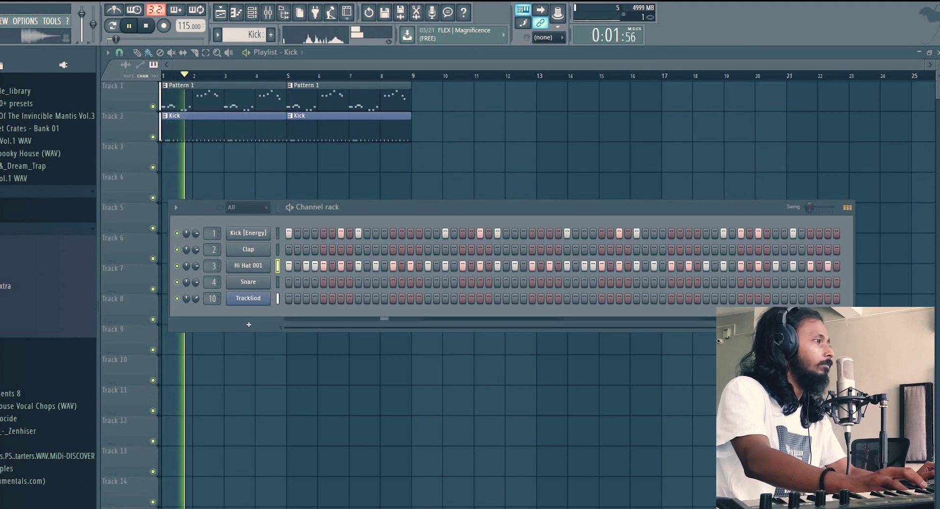
- Add the Hi Hat To Roll sample as a new channel and move it directly below Hi Hat 001
{"action": "right_click", "coordinate": [1, 292]}
{"action": "left_click", "coordinate": [17, 308]}
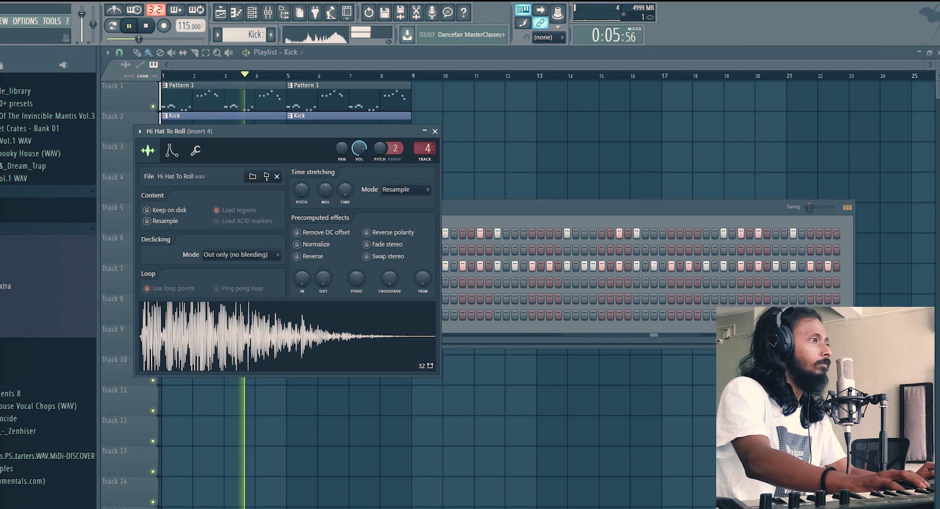
{"action": "left_click", "coordinate": [436, 131]}
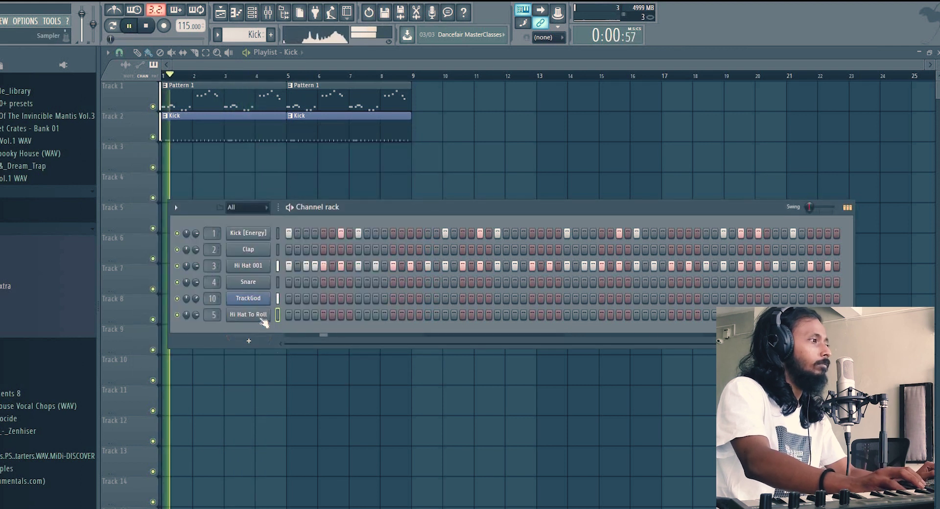
{"action": "key", "text": "alt+Up"}
{"action": "key", "text": "alt+Up"}
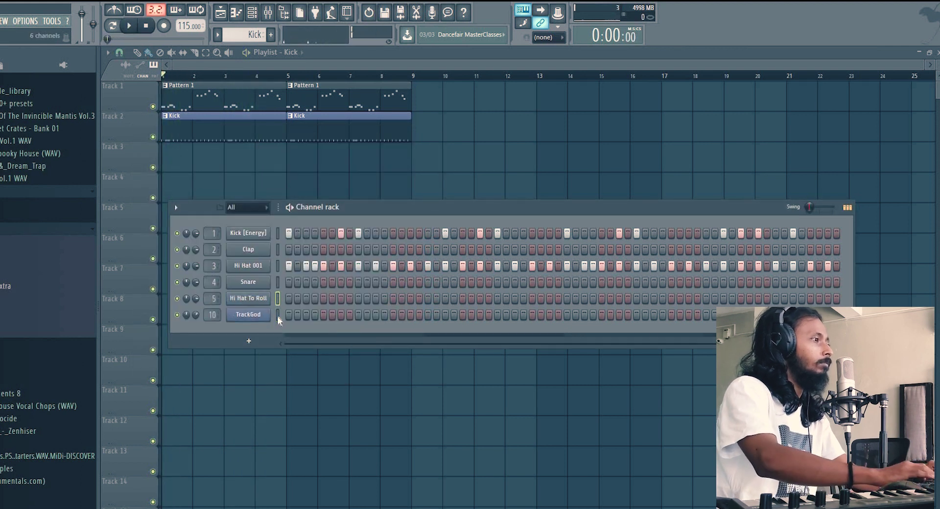
- Place three half-step A#4 notes for Hi Hat To Roll in the second half of bar 1's beat 2 and play them
{"action": "right_click", "coordinate": [283, 281]}
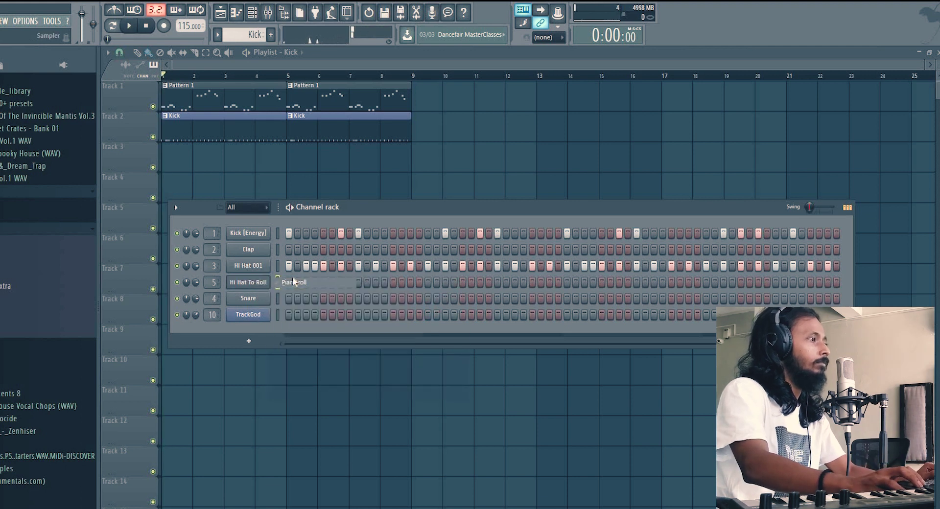
{"action": "left_click", "coordinate": [283, 340]}
{"action": "key", "text": "space"}
{"action": "key", "text": "space"}
{"action": "key", "text": "space"}
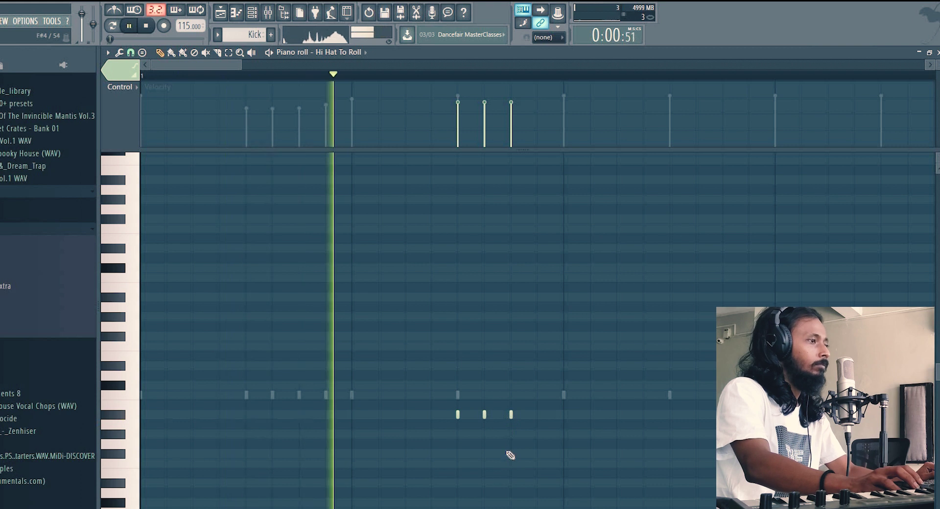
{"action": "key", "text": "space"}
{"action": "scroll", "coordinate": [436, 81], "scroll_direction": "down", "scroll_amount": 2}
{"action": "scroll", "coordinate": [435, 81], "scroll_direction": "down", "scroll_amount": 1}
{"action": "key", "text": "space"}
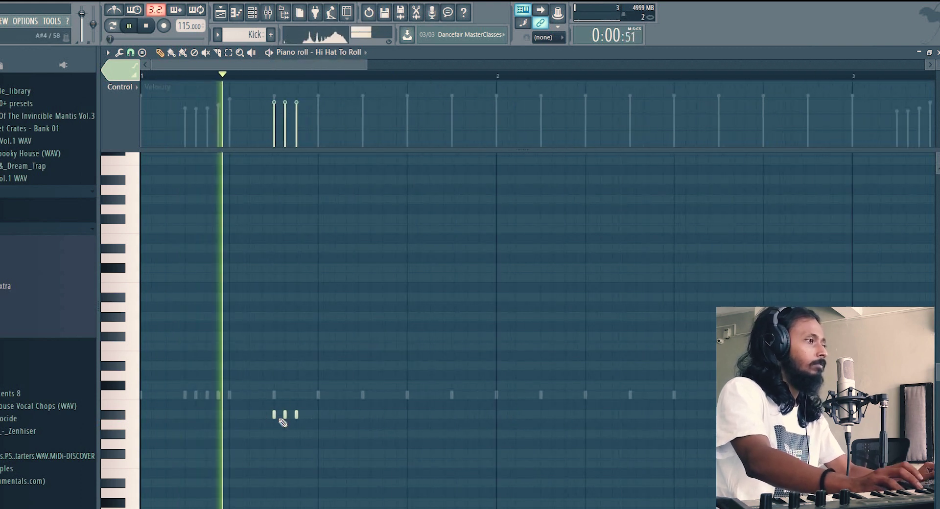
- Delete the middle of the three Hi Hat To Roll notes in bar 1 and play the pattern
{"action": "right_click", "coordinate": [285, 415]}
{"action": "key", "text": "space"}
{"action": "key", "text": "space"}
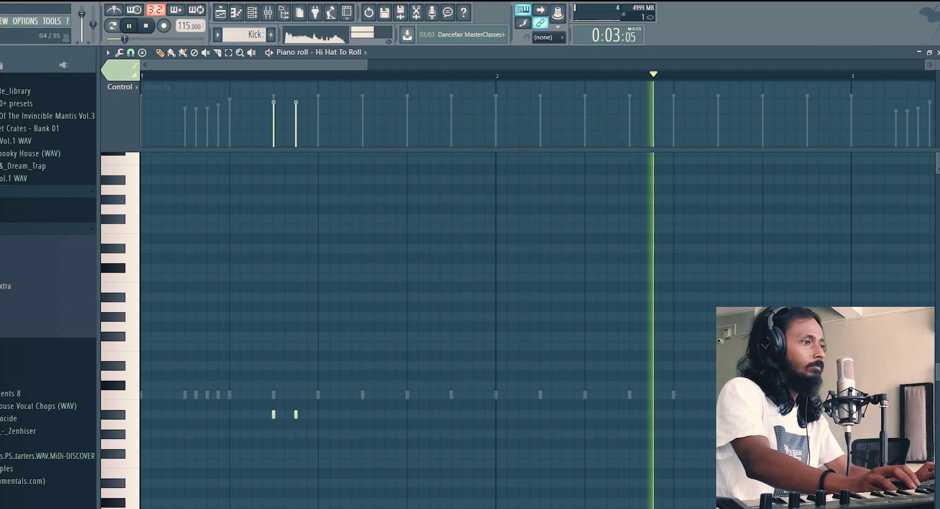
{"action": "key", "text": "space"}
- Duplicate the two-bar Hi Hat To Roll notes into bars 3 and 4
{"action": "left_click_drag", "start_coordinate": [705, 484], "coordinate": [271, 361]}
{"action": "key", "text": "ctrl+b"}
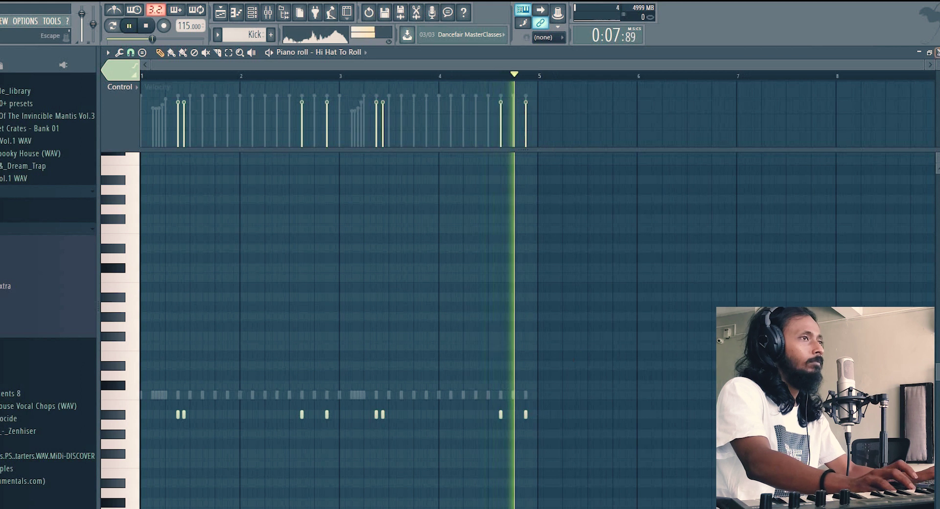
{"action": "key", "text": "F7"}
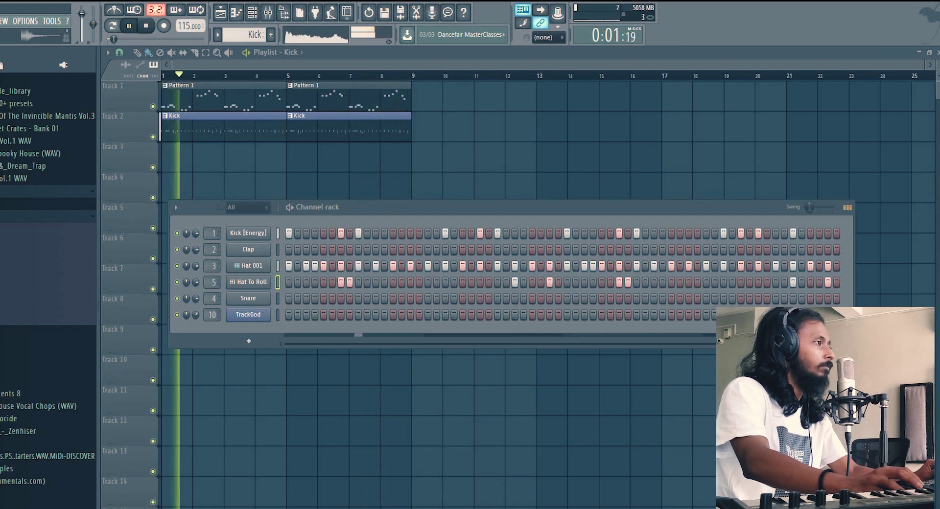
- Load the 6ixty sample onto the Clap channel and place claps on every eighth step from step 5 to step 61
{"action": "left_click_drag", "start_coordinate": [73, 332], "coordinate": [248, 249]}
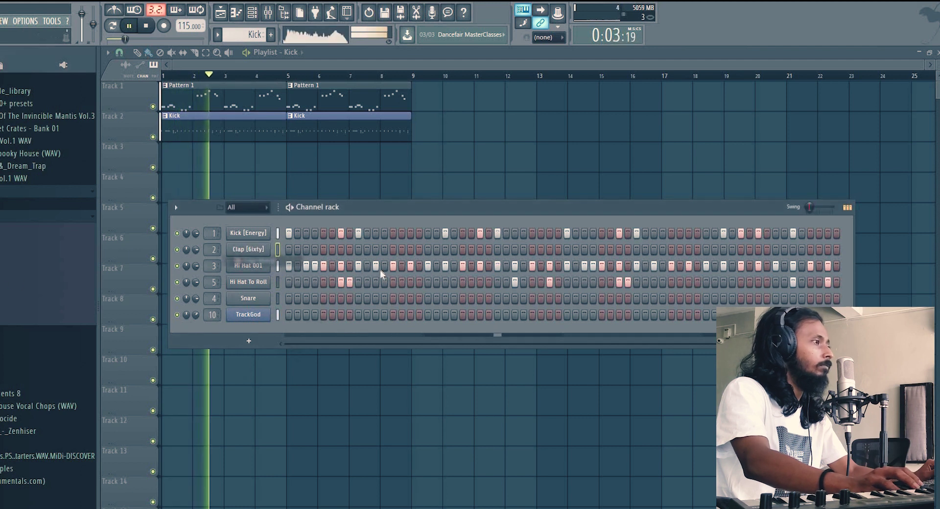
{"action": "left_click", "coordinate": [323, 250]}
{"action": "left_click", "coordinate": [463, 250]}
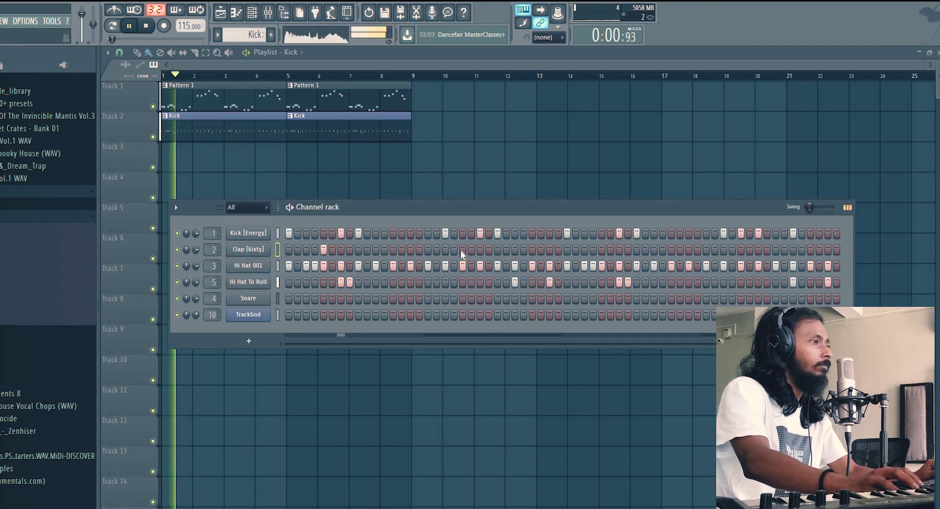
{"action": "left_click", "coordinate": [463, 249]}
{"action": "left_click", "coordinate": [393, 249]}
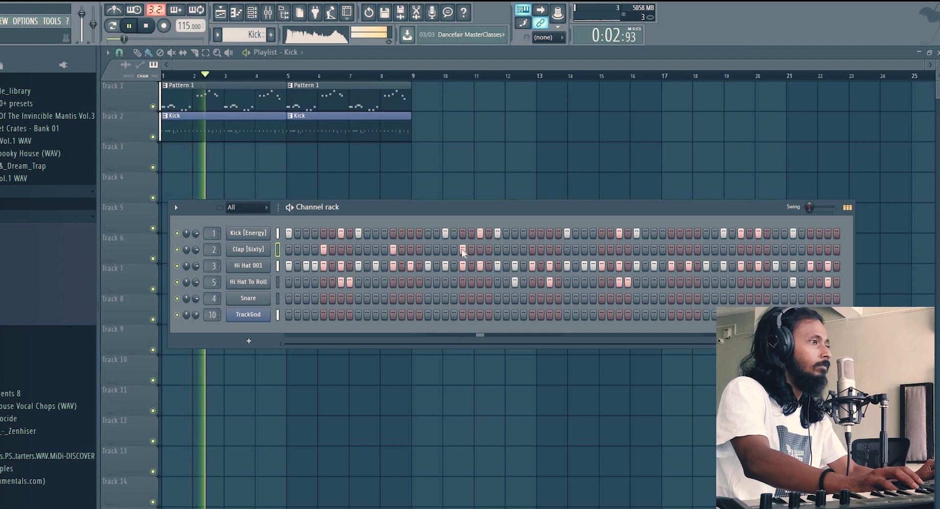
{"action": "left_click", "coordinate": [393, 249]}
{"action": "left_click", "coordinate": [532, 250]}
{"action": "left_click", "coordinate": [602, 249]}
{"action": "left_click", "coordinate": [393, 249]}
{"action": "left_click", "coordinate": [671, 249]}
{"action": "left_click", "coordinate": [741, 249]}
{"action": "left_click", "coordinate": [810, 250]}
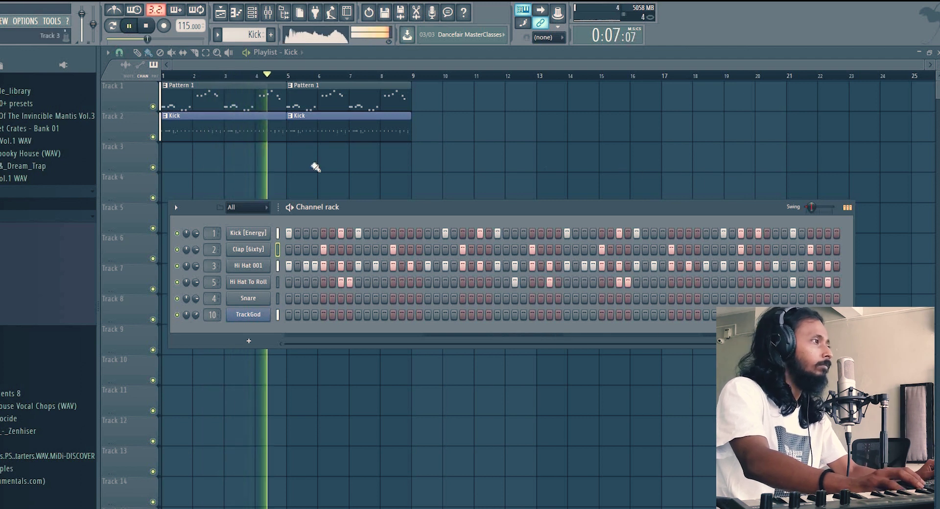
{"action": "key", "text": "F6"}
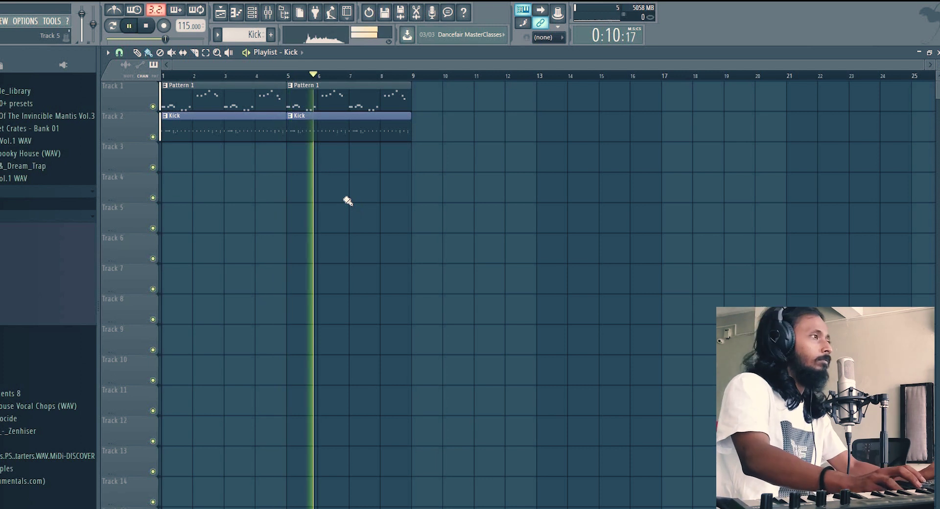
- Create a new pattern named Bass and place two four-bar clips of it on Track 3 across bars 1 to 8
{"action": "left_click", "coordinate": [270, 34]}
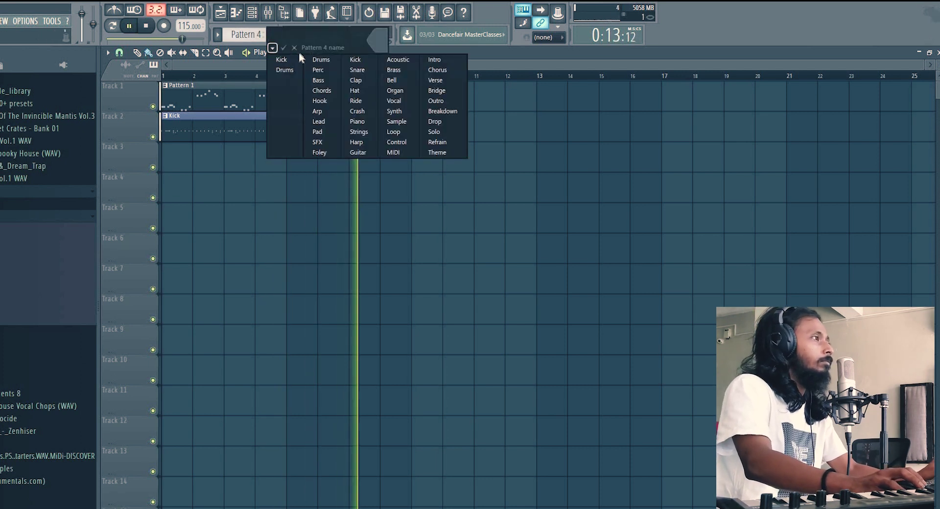
{"action": "left_click", "coordinate": [318, 80]}
{"action": "mouse_move", "coordinate": [181, 155]}
{"action": "left_mouse_down"}
{"action": "mouse_move", "coordinate": [335, 155]}
{"action": "mouse_move", "coordinate": [293, 179]}
{"action": "left_mouse_up"}
{"action": "left_click", "coordinate": [292, 164]}
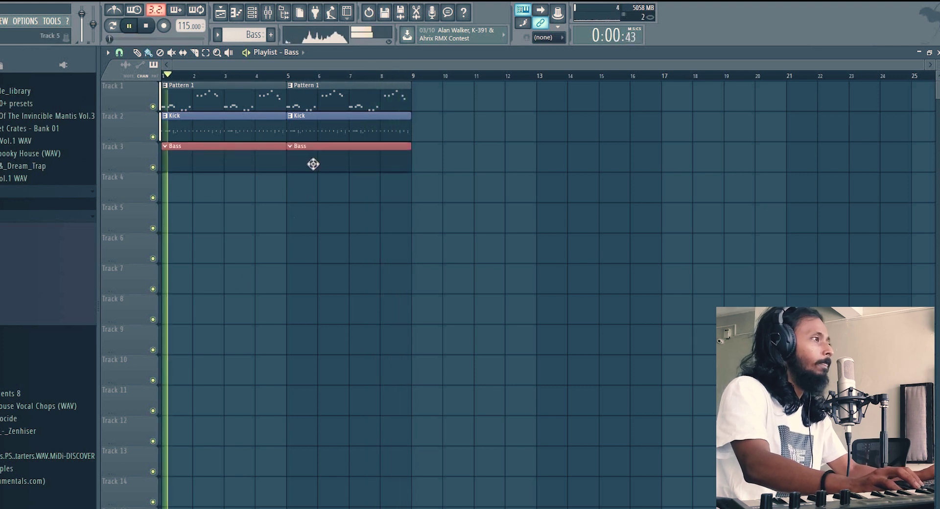
{"action": "key", "text": "F6"}
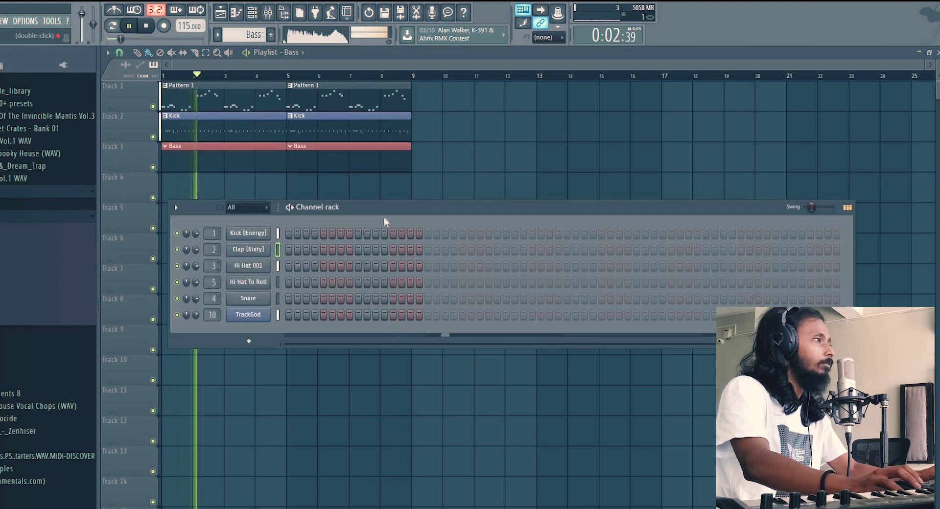
{"action": "key", "text": "F6"}
{"action": "key", "text": "space"}
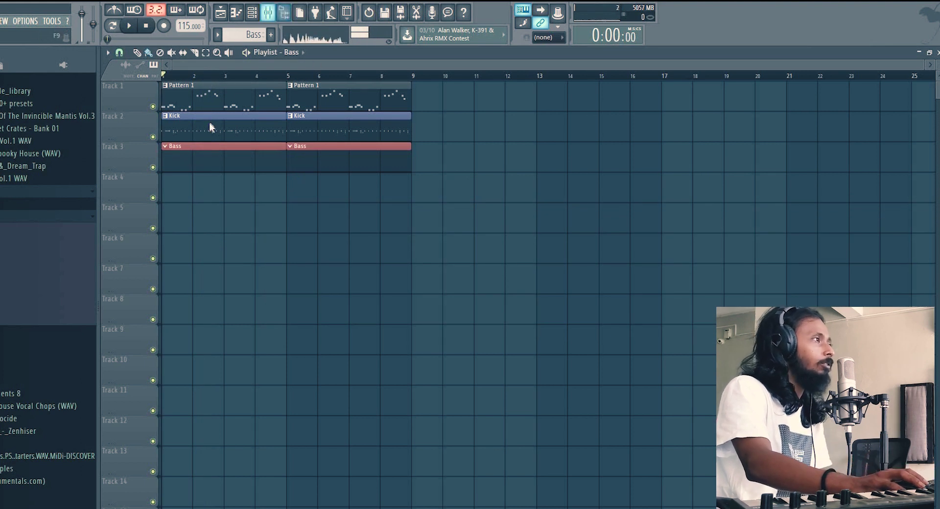
- Examine the recorded audio in Edison on the mixer's Master track and return to the playlist
{"action": "key", "text": "F9"}
{"action": "left_click", "coordinate": [887, 92]}
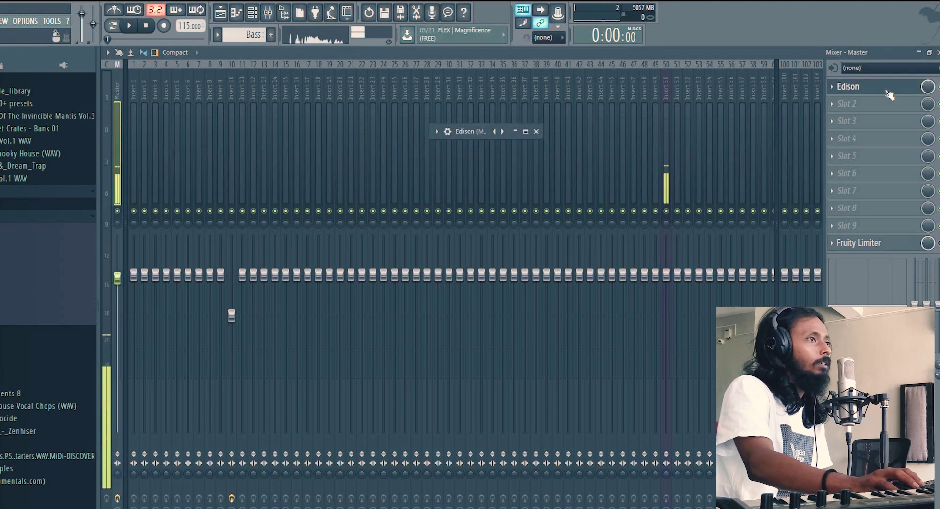
{"action": "left_click", "coordinate": [525, 132]}
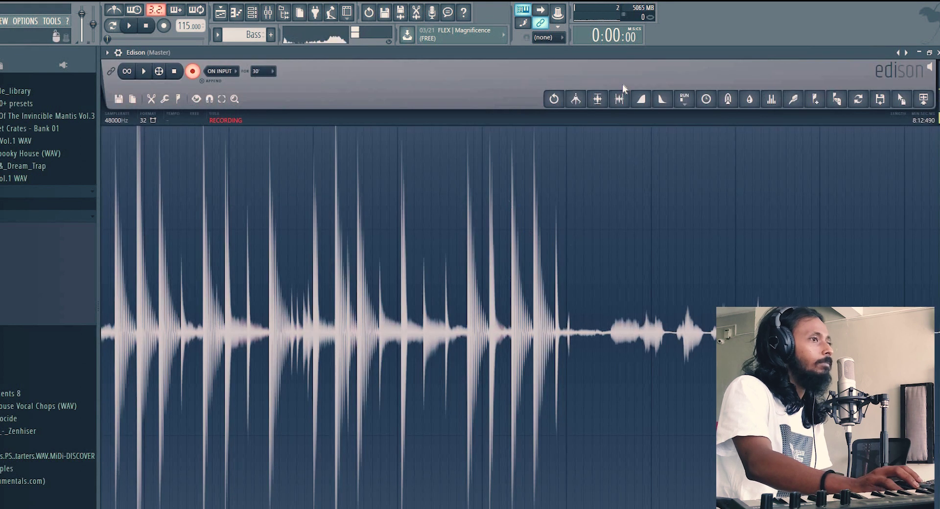
{"action": "scroll", "coordinate": [526, 196], "scroll_direction": "down", "scroll_amount": 3}
{"action": "scroll", "coordinate": [514, 205], "scroll_direction": "up", "scroll_amount": 3}
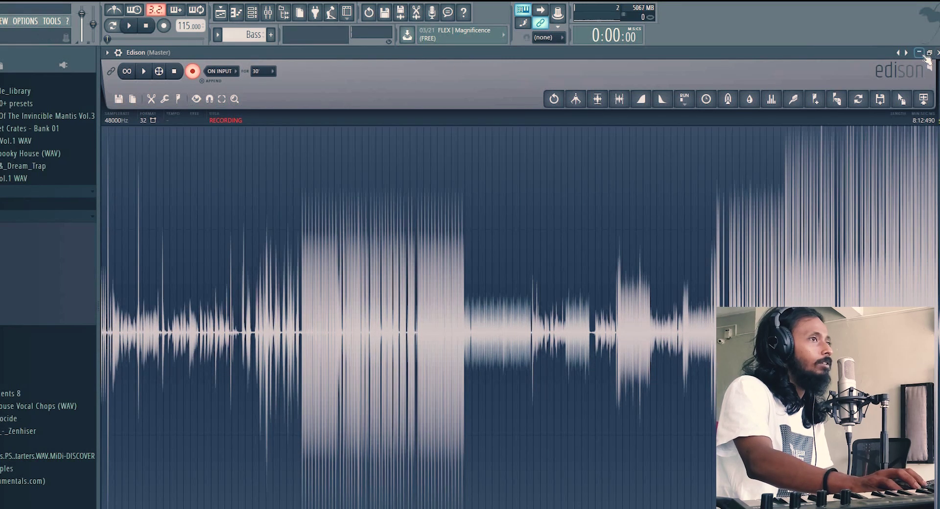
{"action": "left_click", "coordinate": [929, 53]}
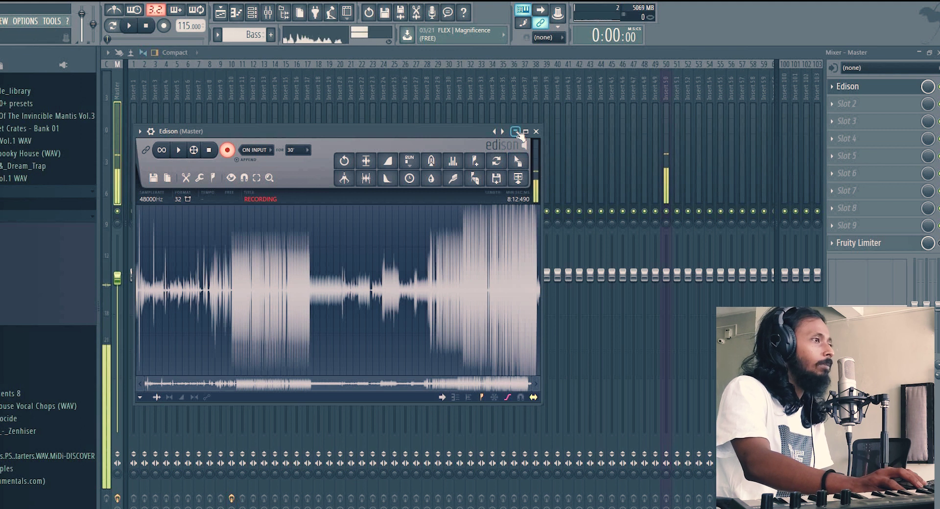
{"action": "left_click", "coordinate": [514, 132]}
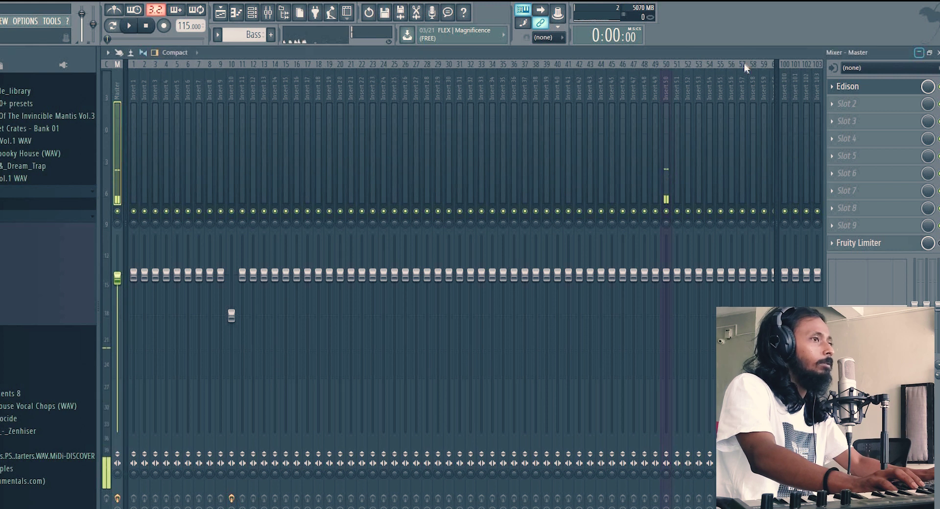
{"action": "key", "text": "F9"}
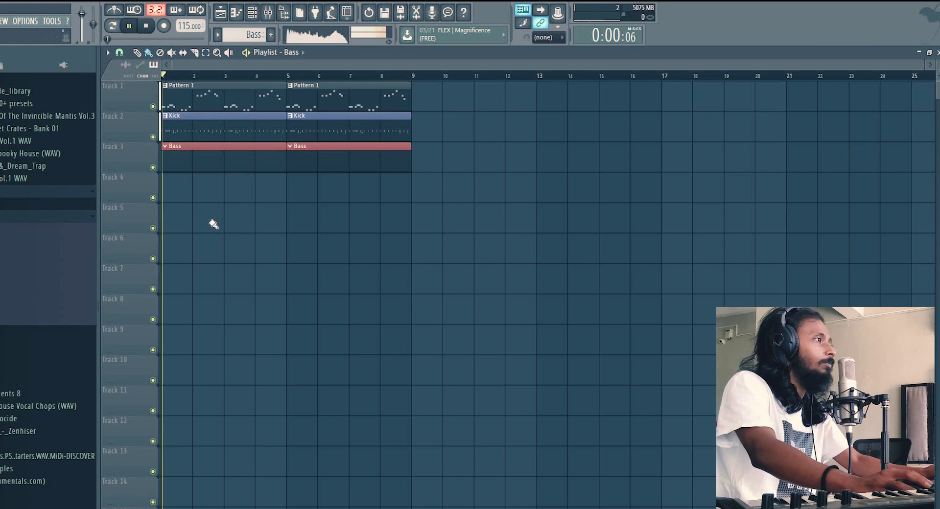
- Load the 1499 sample onto the Snare channel and place its first hit on step 8
{"action": "key", "text": "F6"}
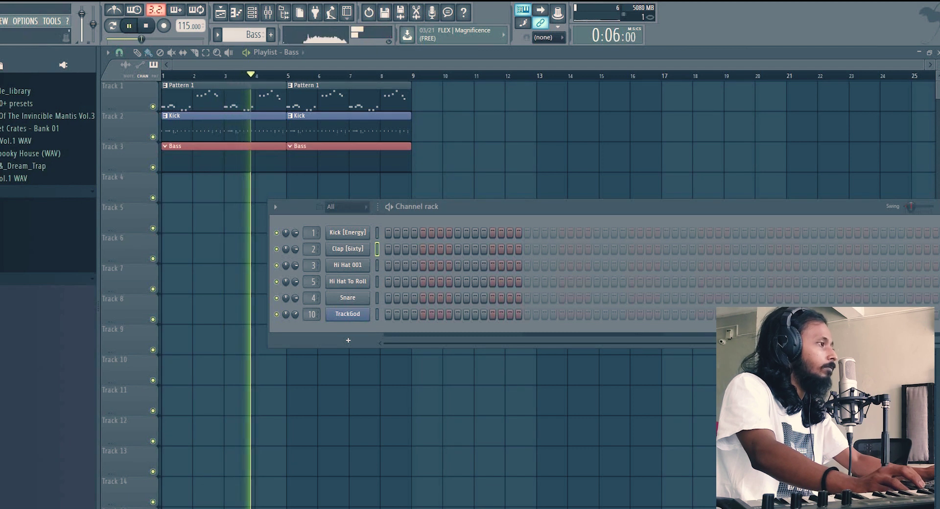
{"action": "left_click_drag", "start_coordinate": [46, 392], "coordinate": [420, 297]}
{"action": "left_click_drag", "start_coordinate": [478, 208], "coordinate": [327, 229]}
{"action": "key", "text": "space"}
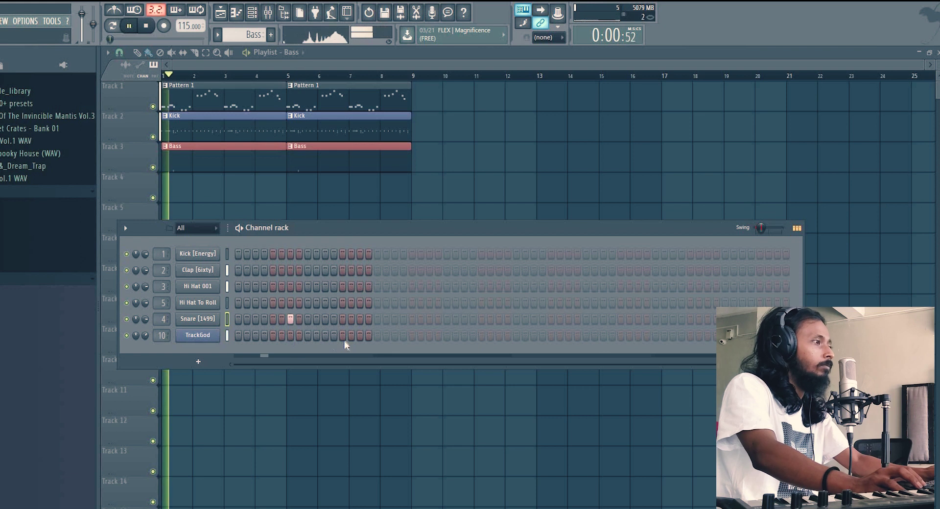
{"action": "key", "text": "space"}
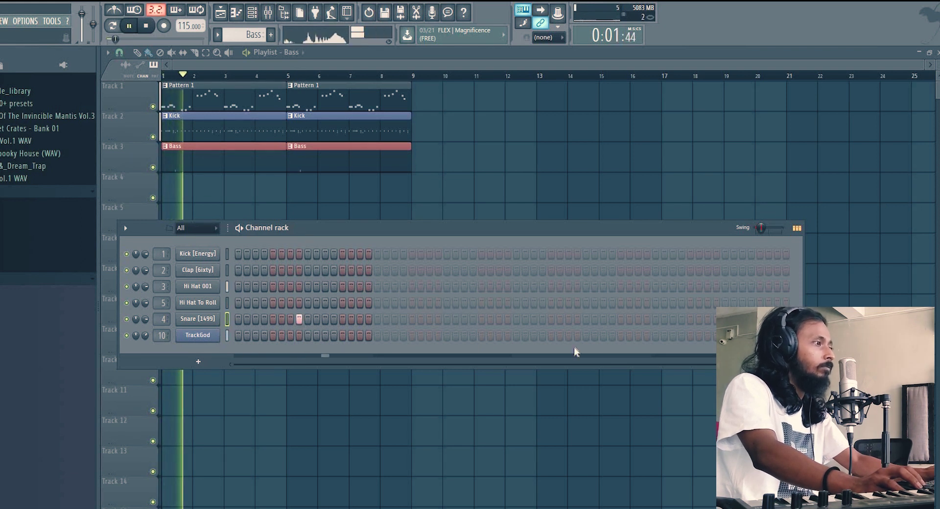
- Add snare hits on steps 32, 40 and 56 and close the channel rack
{"action": "left_click", "coordinate": [507, 319]}
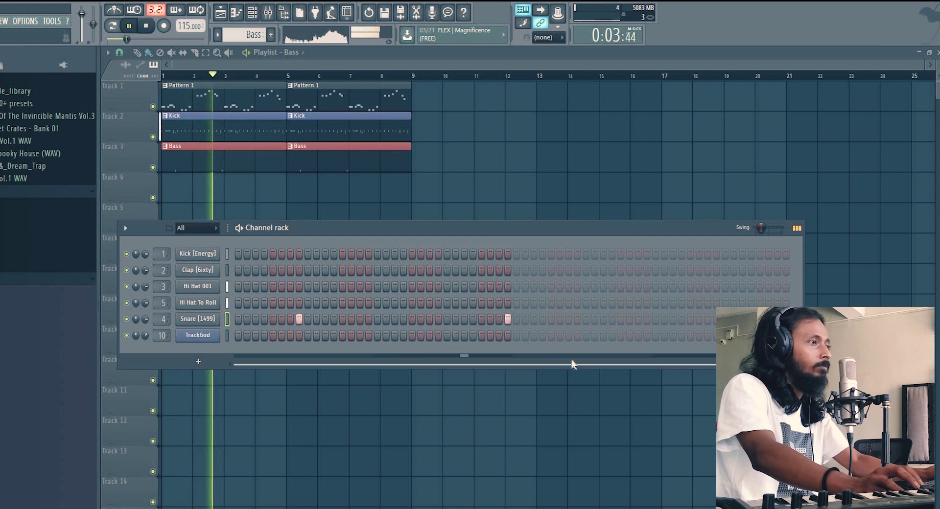
{"action": "left_click", "coordinate": [577, 320]}
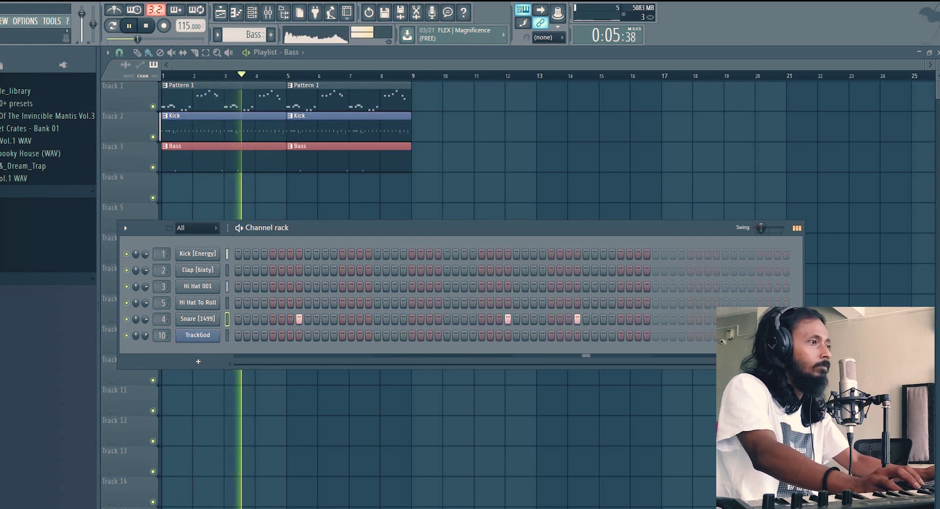
{"action": "left_click", "coordinate": [715, 319]}
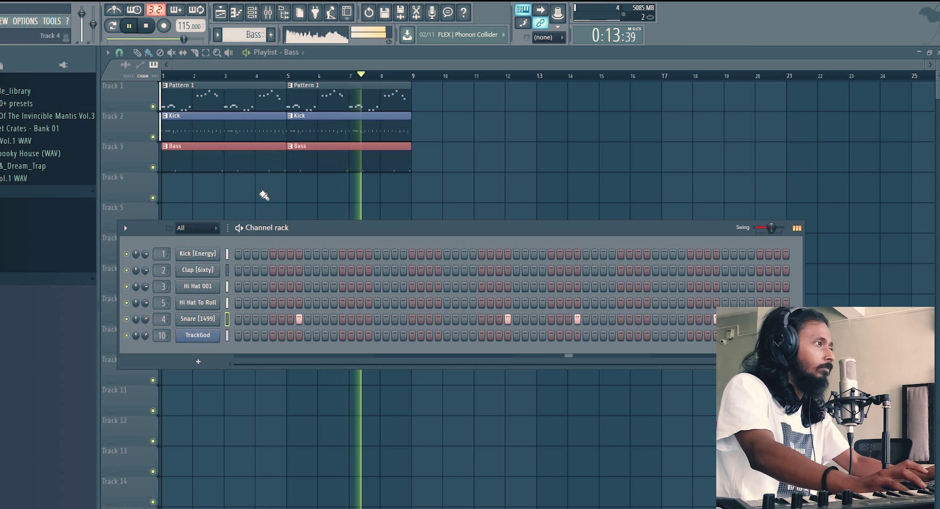
{"action": "key", "text": "F6"}
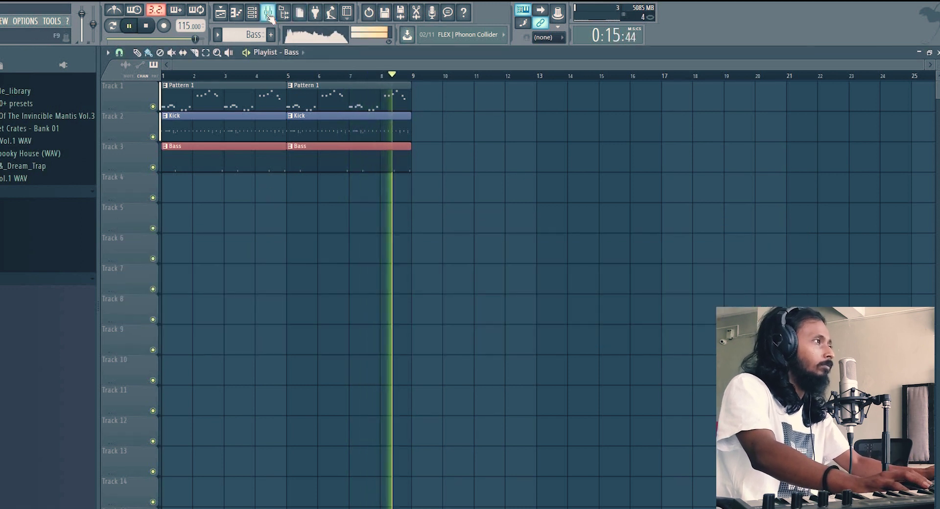
{"action": "left_click", "coordinate": [270, 34]}
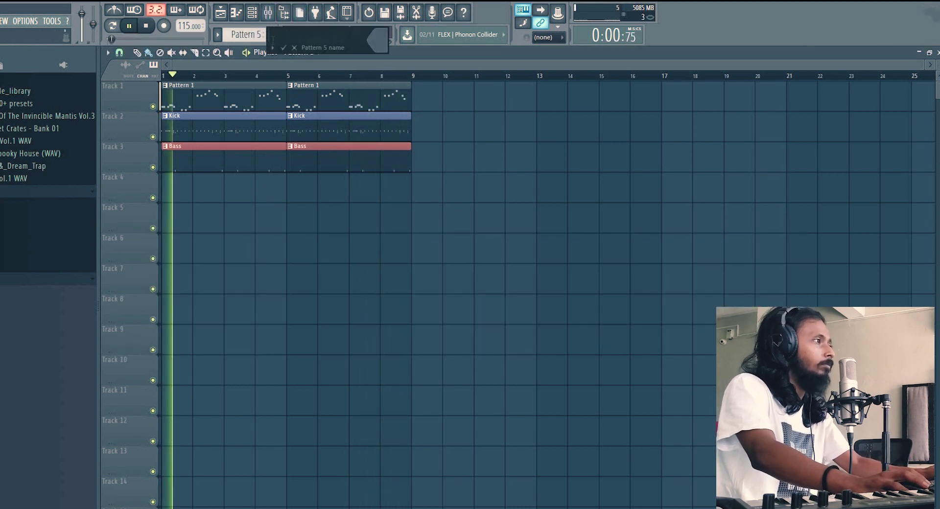
{"action": "key", "text": "Return"}
{"action": "left_click", "coordinate": [179, 158]}
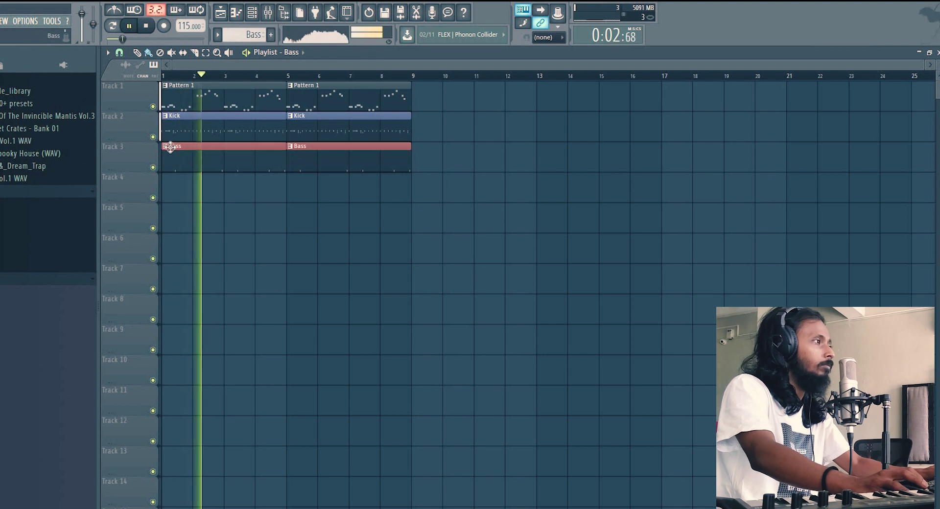
- Rename the Bass pattern on Track 3 to Snare
{"action": "left_click", "coordinate": [218, 34]}
{"action": "left_click", "coordinate": [227, 81]}
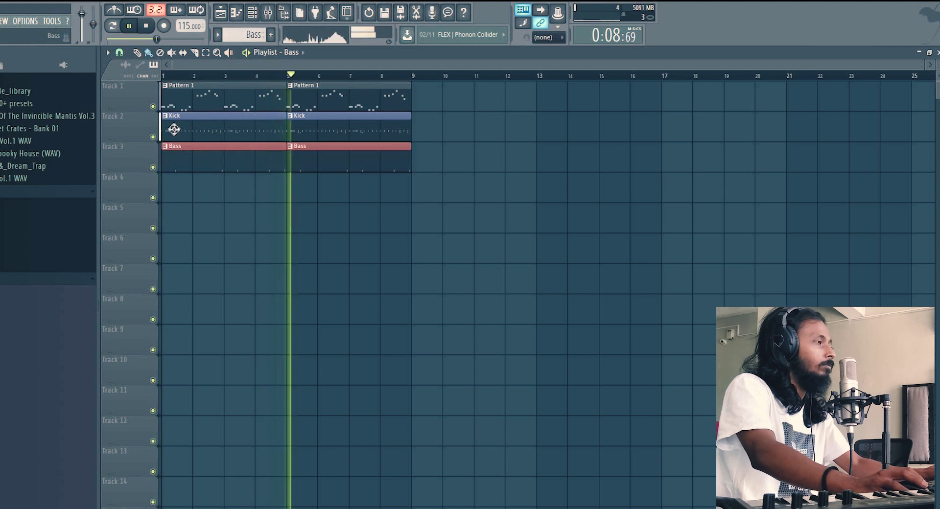
{"action": "left_click", "coordinate": [218, 35]}
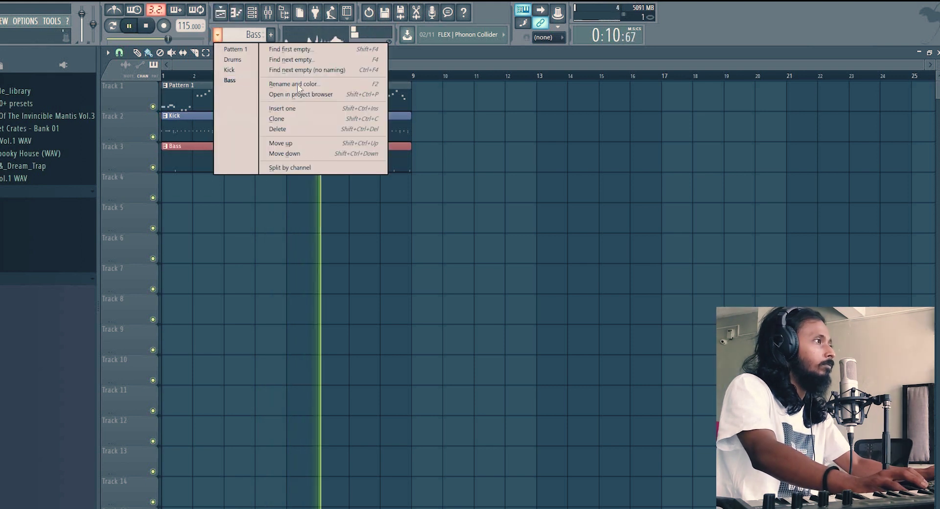
{"action": "left_click", "coordinate": [263, 85]}
{"action": "left_click", "coordinate": [186, 84]}
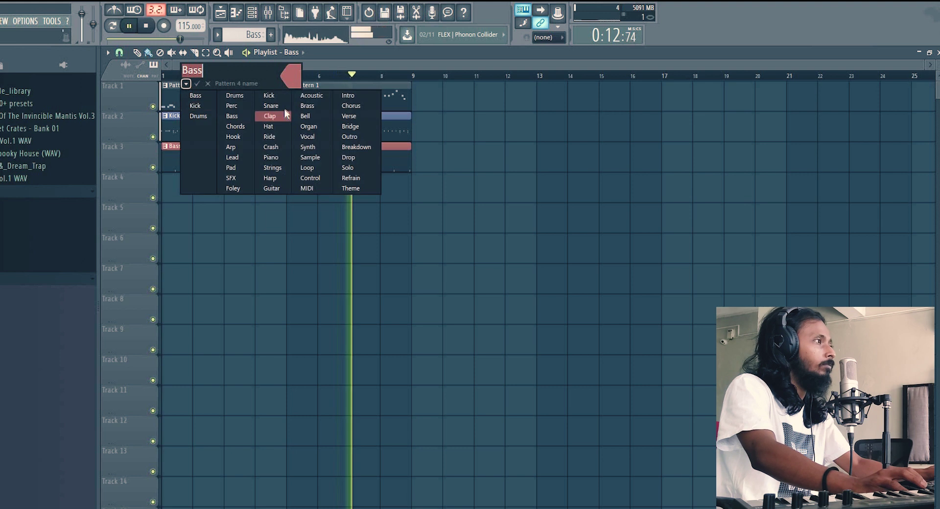
{"action": "left_click", "coordinate": [270, 104]}
- Create a new pattern named Bass, place it on Track 4 across bars 1 to 8 and stop playback
{"action": "left_click", "coordinate": [270, 35]}
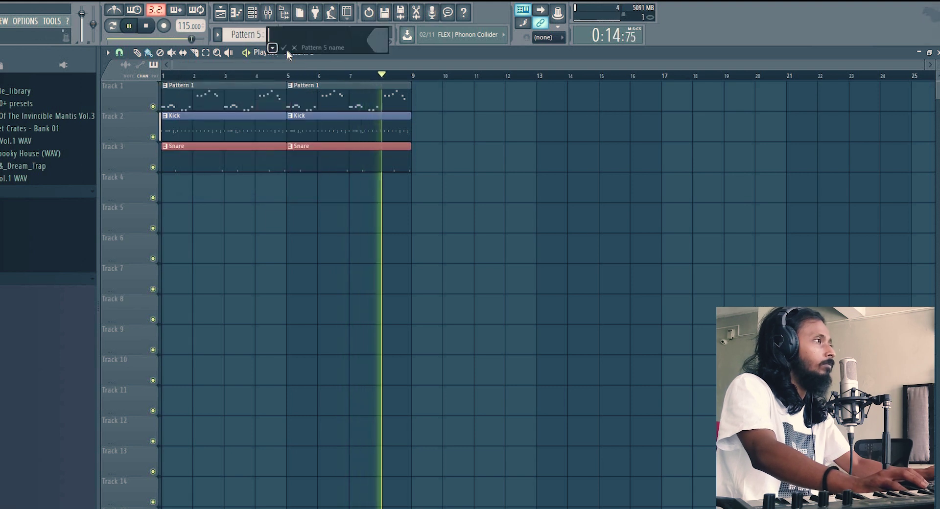
{"action": "left_click", "coordinate": [273, 48]}
{"action": "left_click", "coordinate": [322, 80]}
{"action": "left_click", "coordinate": [169, 179]}
{"action": "left_click_drag", "start_coordinate": [185, 176], "coordinate": [410, 177]}
{"action": "key", "text": "space"}
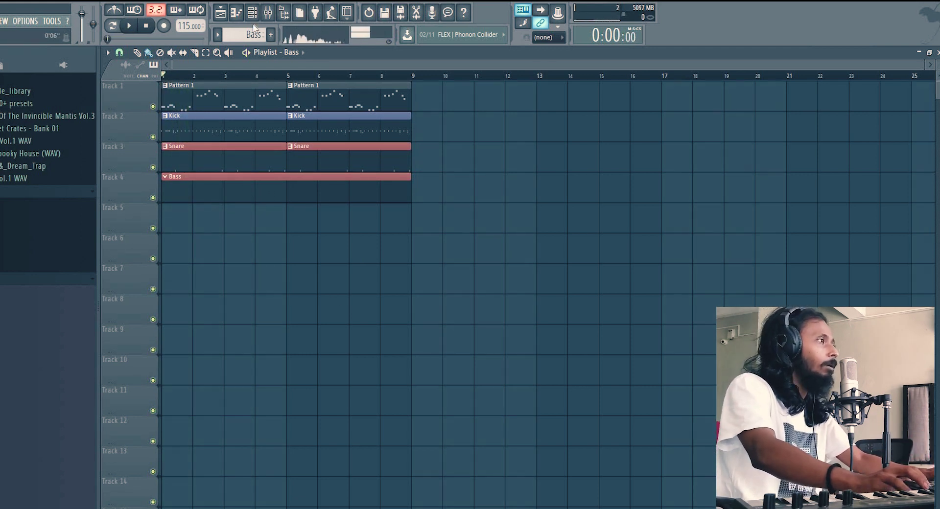
- Show the full Edison recorder window from the mixer's Master track
{"action": "left_click", "coordinate": [268, 12]}
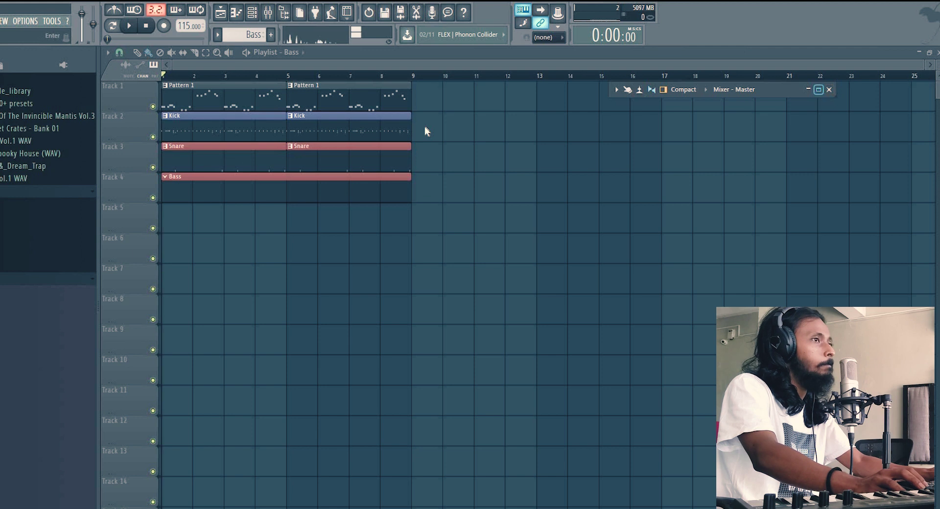
{"action": "double_click", "coordinate": [754, 93]}
{"action": "left_click", "coordinate": [884, 87]}
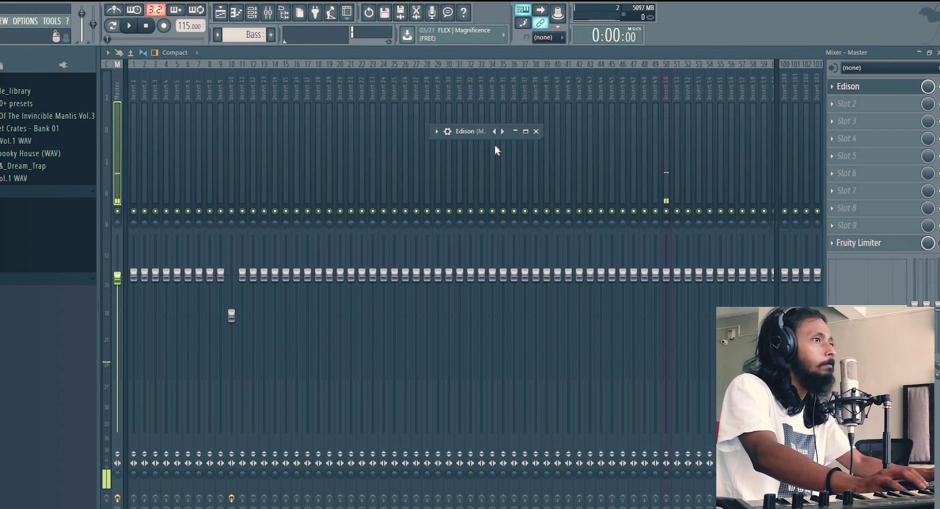
{"action": "left_click", "coordinate": [515, 132]}
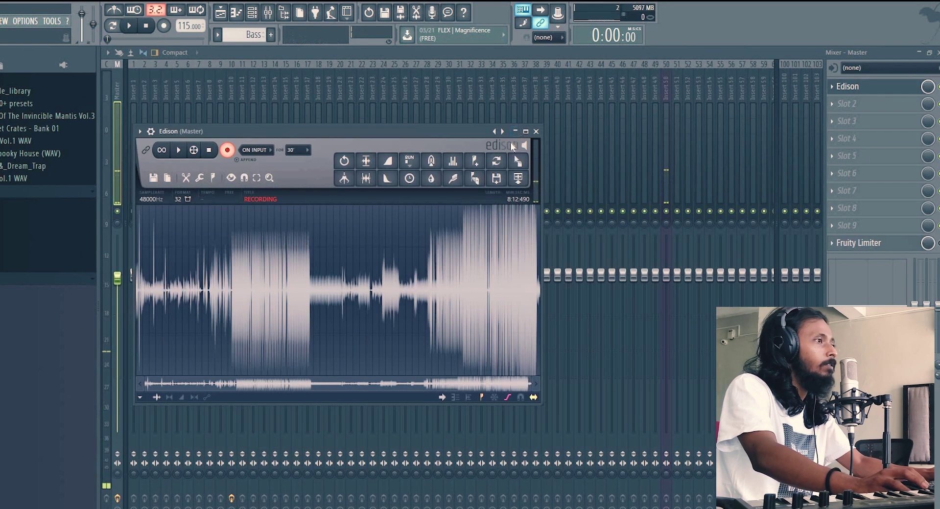
- Minimize the mixer and Edison windows and play the arrangement in the playlist
{"action": "left_click", "coordinate": [925, 56]}
{"action": "left_click", "coordinate": [514, 133]}
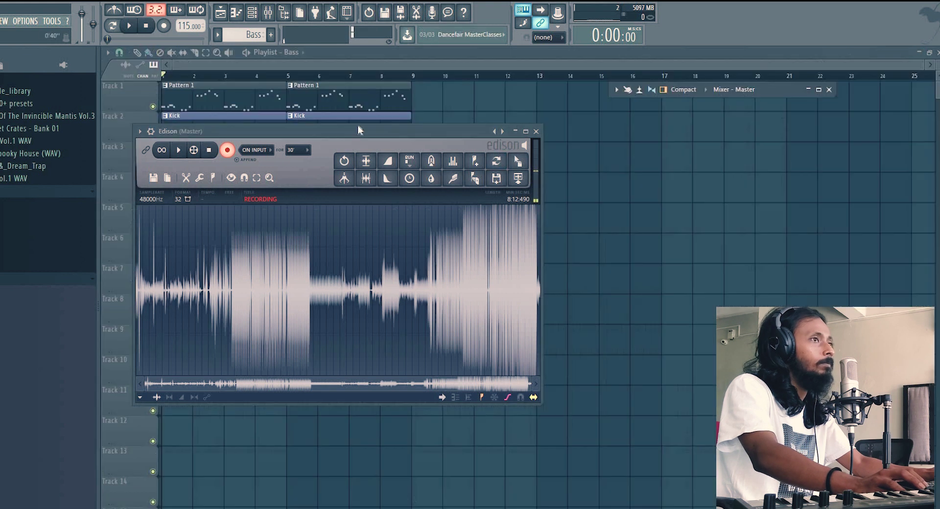
{"action": "left_click", "coordinate": [516, 132]}
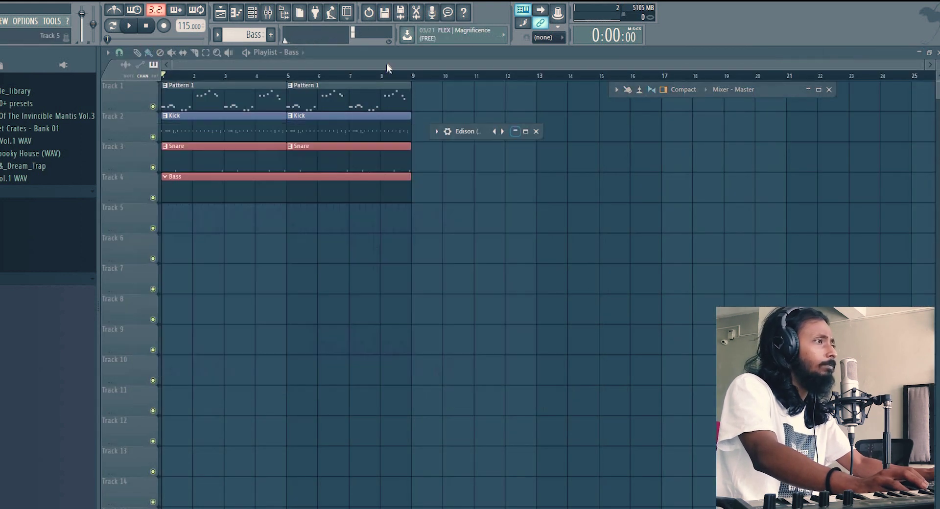
{"action": "left_click", "coordinate": [329, 73]}
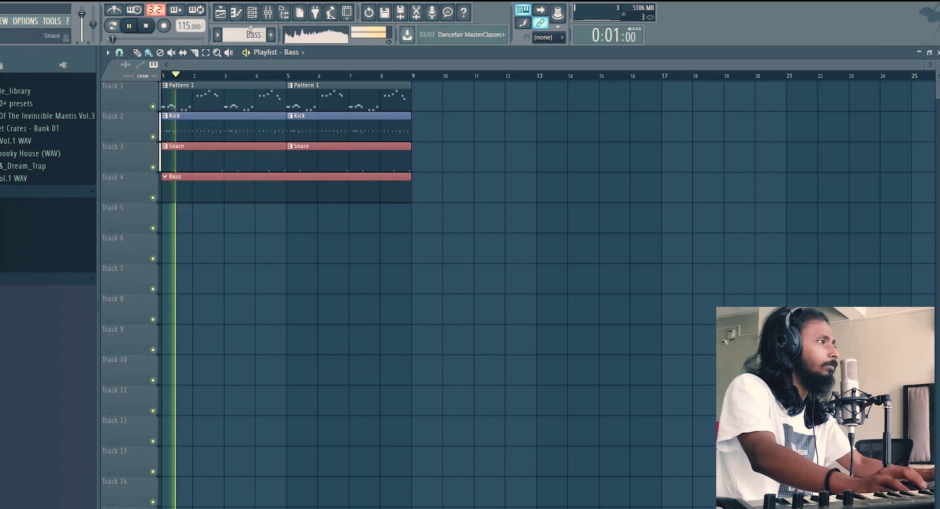
- Show the channel rack, add the Dababy 808 005 sample as a new channel and stop playback
{"action": "key", "text": "F6"}
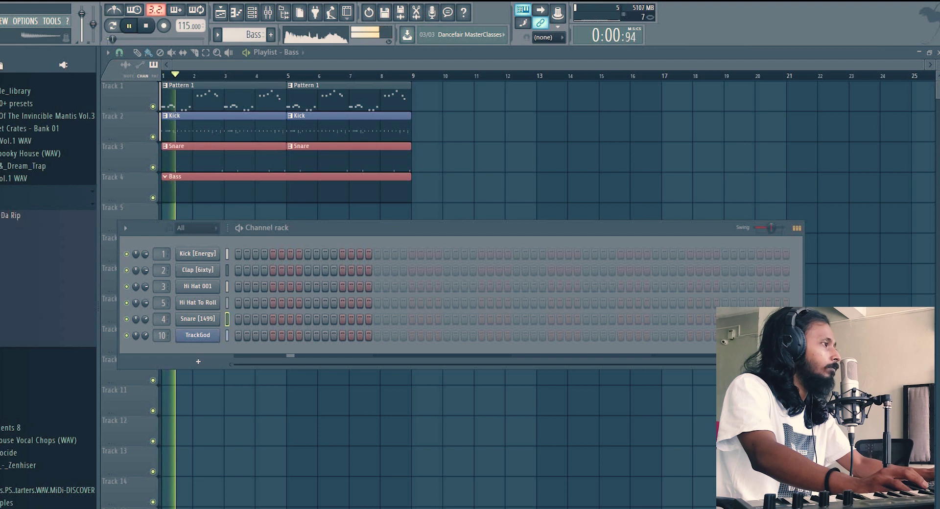
{"action": "left_click_drag", "start_coordinate": [207, 345], "coordinate": [205, 352]}
{"action": "left_click", "coordinate": [206, 352]}
{"action": "key", "text": "space"}
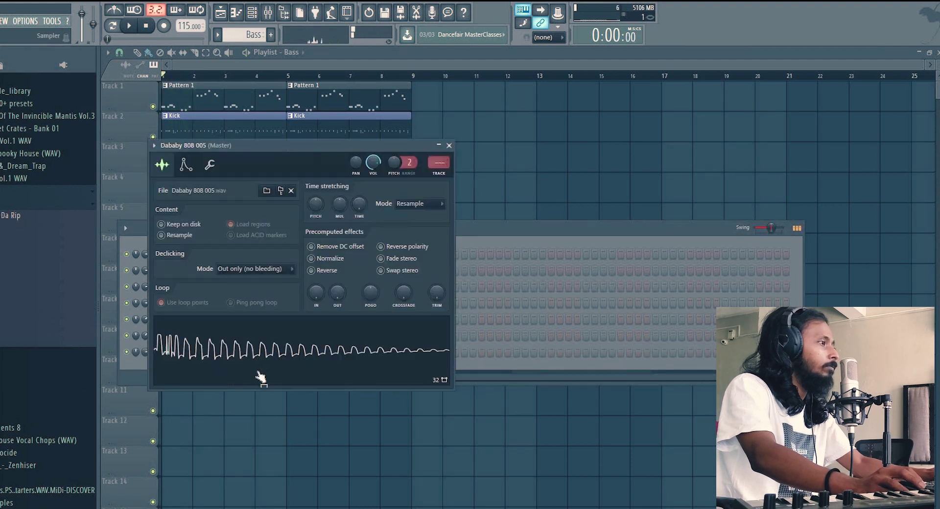
- Enable the 808 channel's volume envelope with hold at maximum and release at zero, and close the channel settings
{"action": "left_click", "coordinate": [186, 166]}
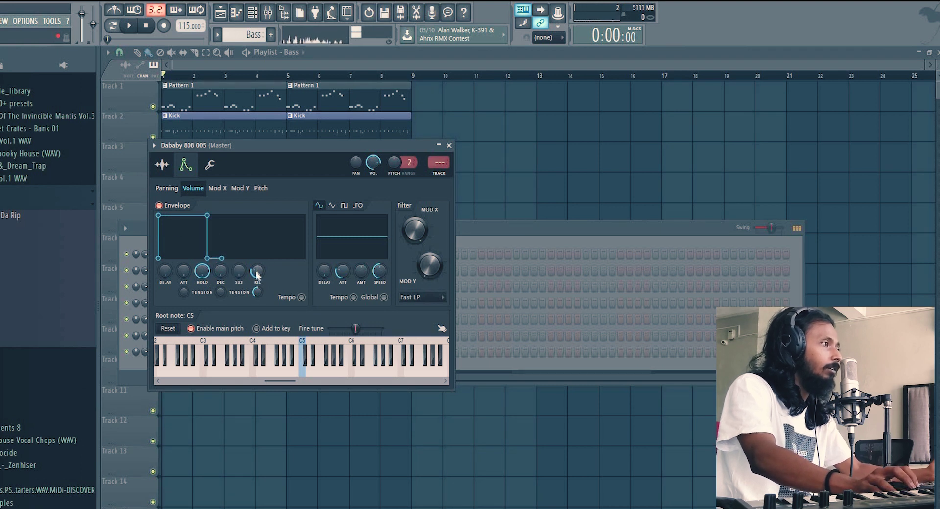
{"action": "left_click_drag", "start_coordinate": [259, 269], "coordinate": [258, 294]}
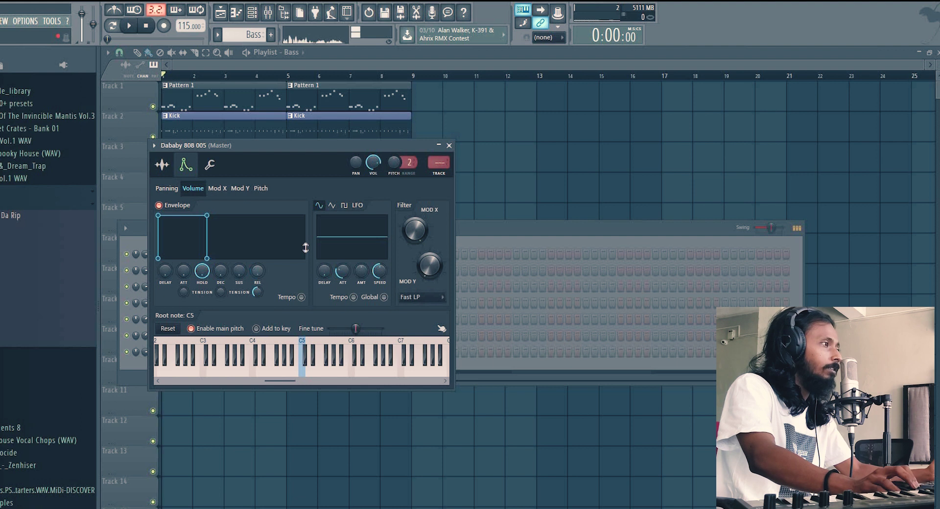
{"action": "left_click", "coordinate": [449, 146]}
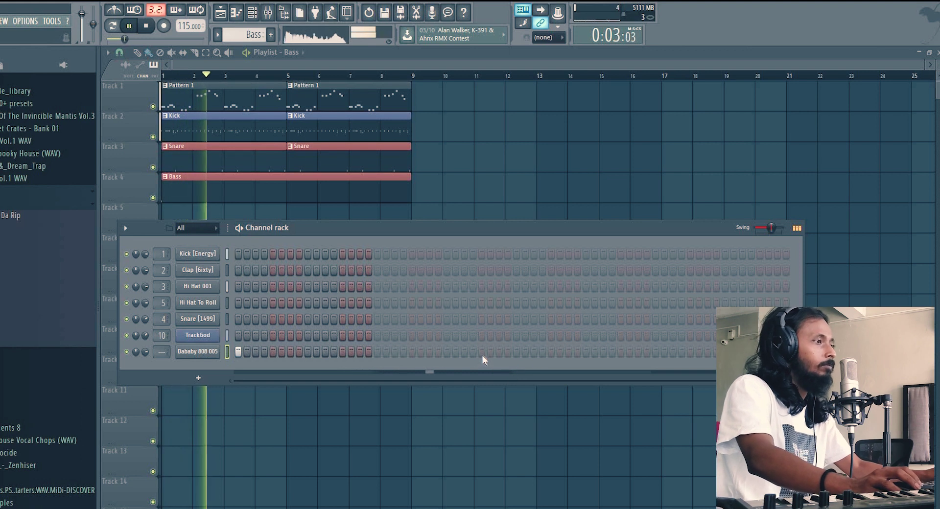
- Place Dababy 808 005 hits on steps 1 and 33 and open the channel's piano roll
{"action": "left_click", "coordinate": [517, 351]}
{"action": "right_click", "coordinate": [216, 351]}
{"action": "left_click", "coordinate": [245, 355]}
{"action": "key", "text": "space"}
- Add a C5 on step 7 and an F5 on step 11 of bar 1, plus F5 notes on steps 3, 7 and 11 of bar 2
{"action": "left_click", "coordinate": [241, 395]}
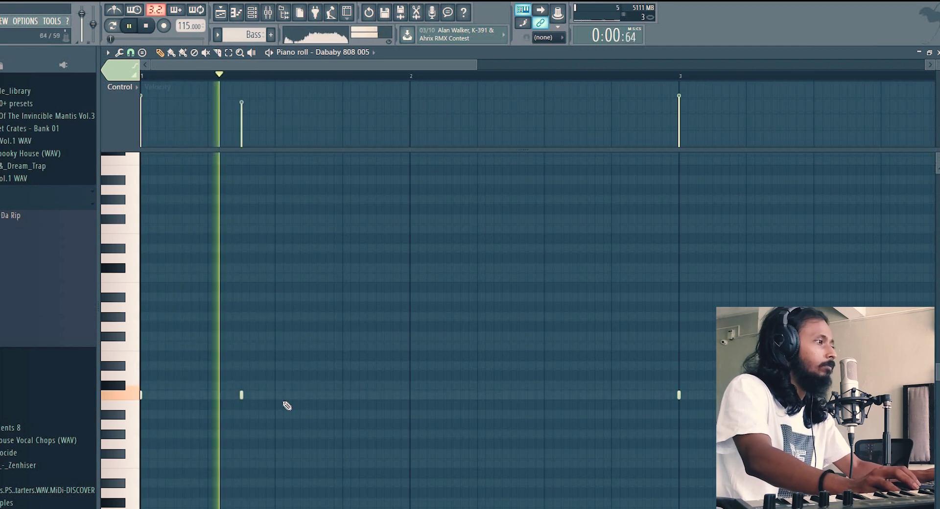
{"action": "left_click", "coordinate": [310, 347]}
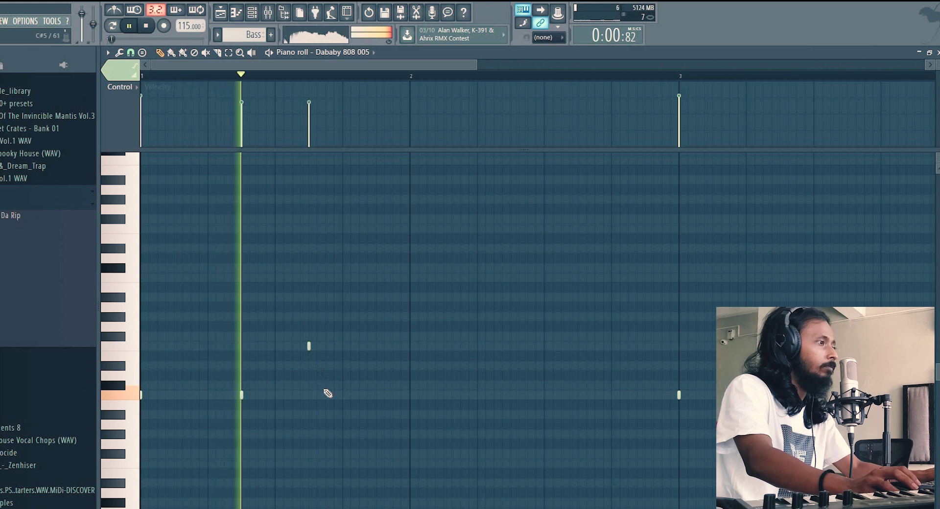
{"action": "left_click", "coordinate": [444, 346]}
{"action": "scroll", "coordinate": [457, 79], "scroll_direction": "down", "scroll_amount": 2}
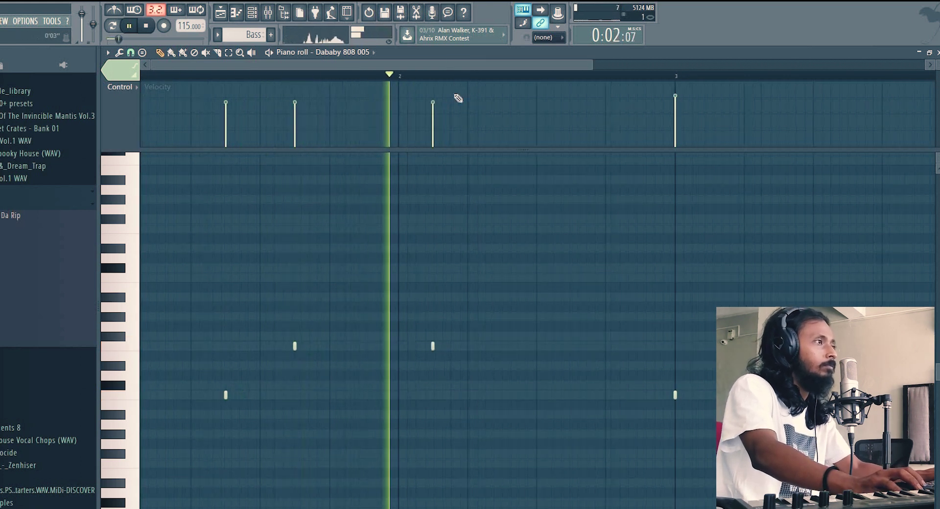
{"action": "left_click_drag", "start_coordinate": [417, 348], "coordinate": [416, 347]}
{"action": "key", "text": "space"}
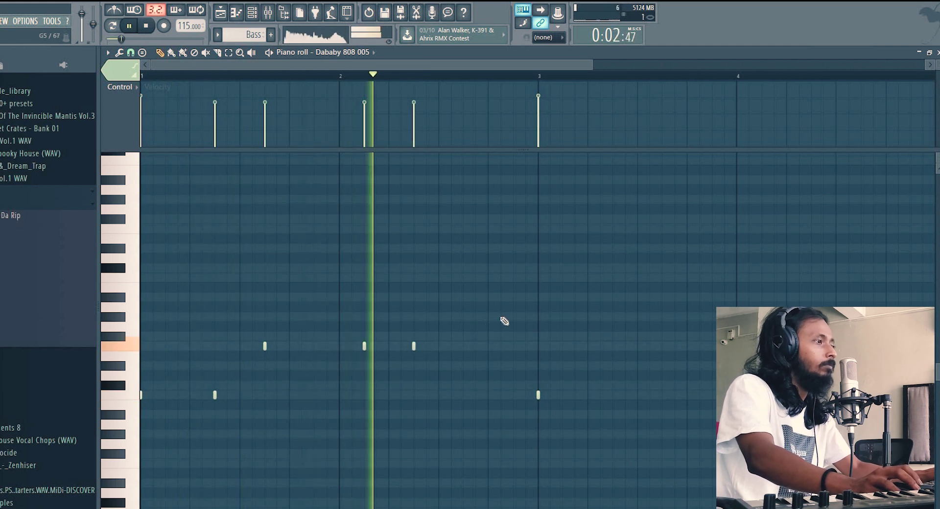
{"action": "key", "text": "space"}
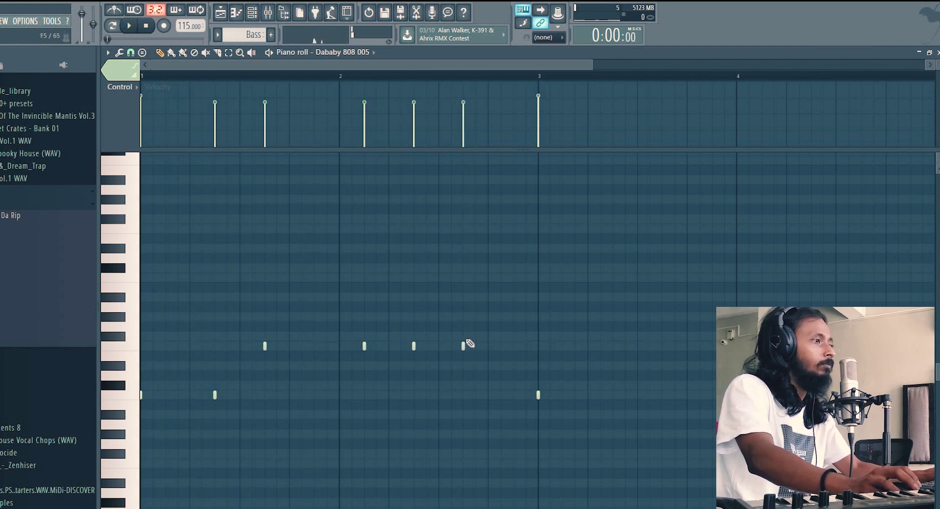
- Add an F#5 on step 12, a G#5 on step 13 and an F5 on step 15 of bar 2
{"action": "left_click", "coordinate": [476, 337]}
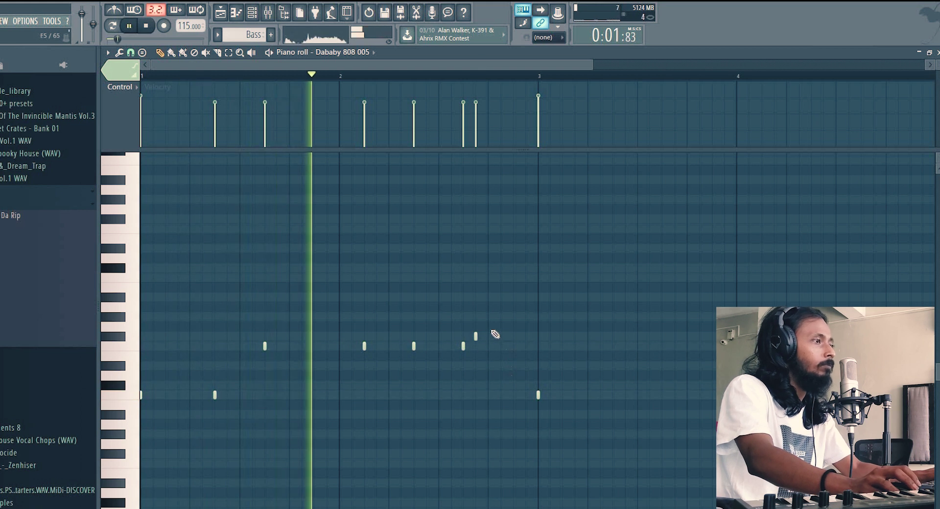
{"action": "left_click", "coordinate": [488, 317]}
{"action": "key", "text": "space"}
{"action": "key", "text": "space"}
{"action": "left_click", "coordinate": [513, 346]}
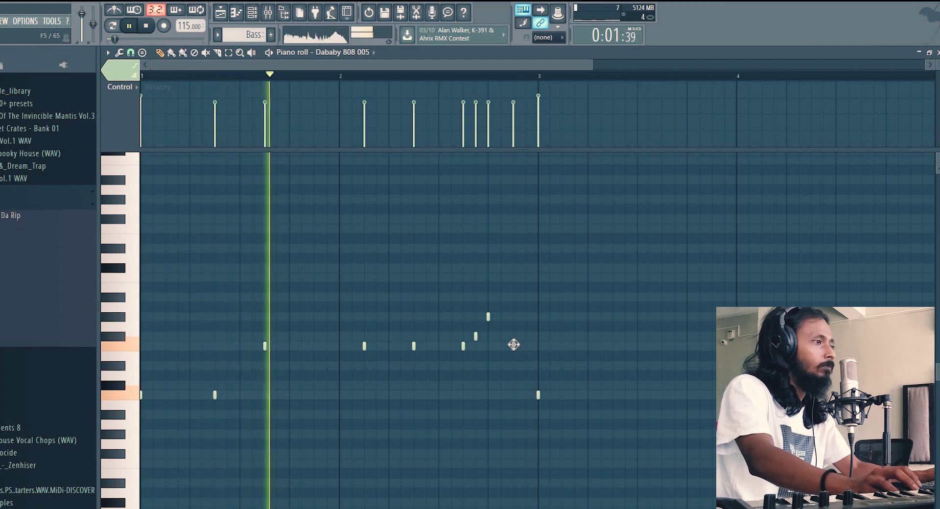
- Delete the C5 note at bar 3 and duplicate the two-bar bass phrase into bars 3 and 4
{"action": "right_click", "coordinate": [538, 395]}
{"action": "left_click_drag", "start_coordinate": [695, 506], "coordinate": [44, 277]}
{"action": "key", "text": "ctrl+b"}
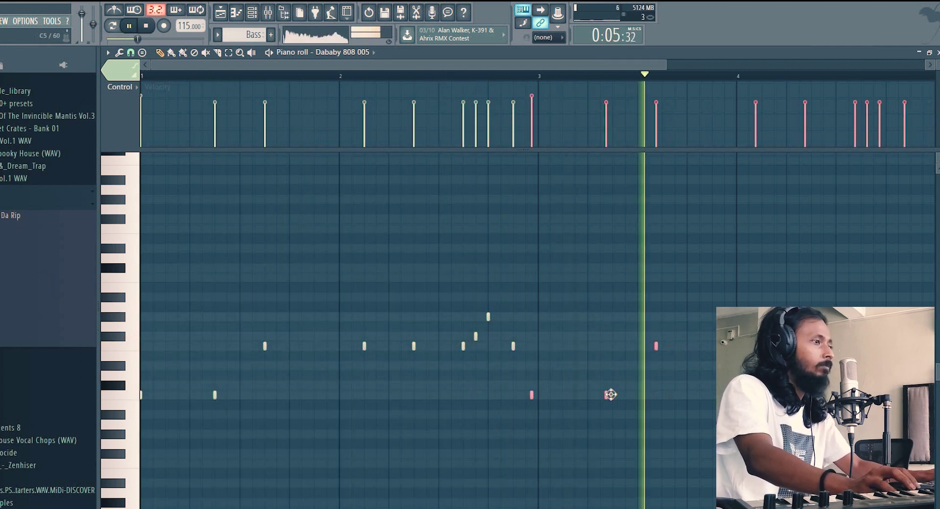
{"action": "key", "text": "ctrl+d"}
- Apply quick legato to the bass notes and extend the last F5 to the end of bar 4
{"action": "key", "text": "ctrl+l"}
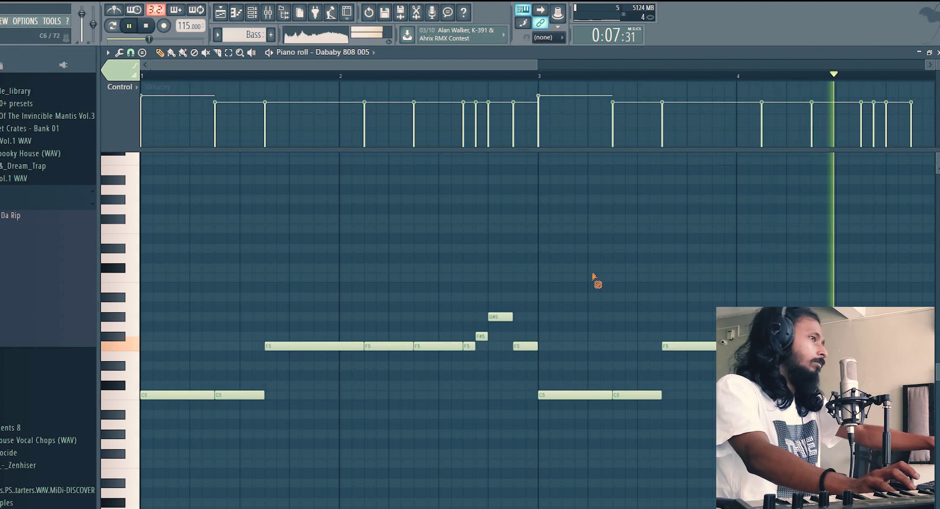
{"action": "scroll", "coordinate": [513, 81], "scroll_direction": "down", "scroll_amount": 3}
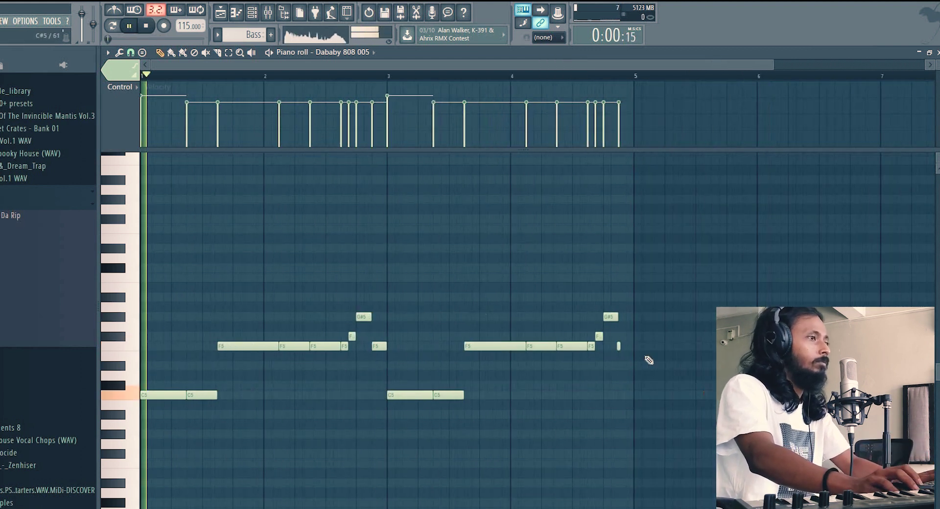
{"action": "left_click", "coordinate": [618, 347]}
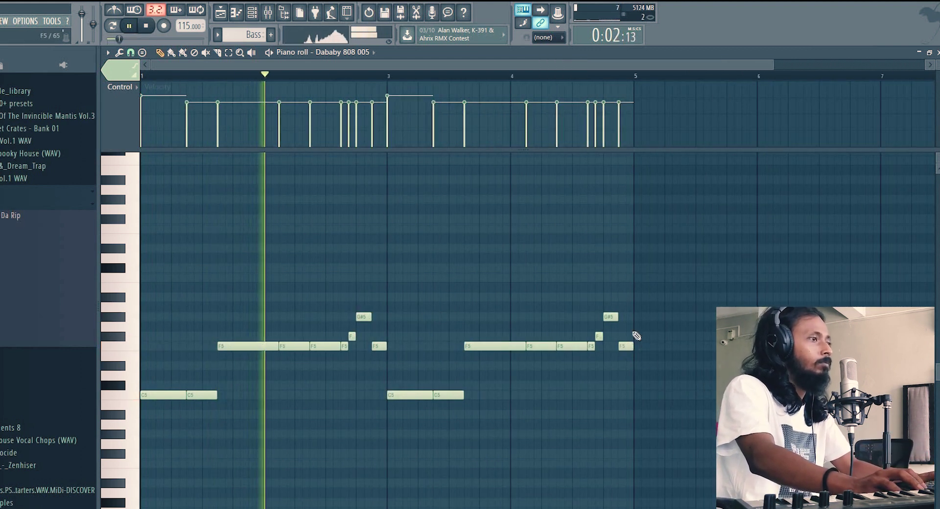
{"action": "key", "text": "space"}
- Make the F#5 in bar 2 a slide note an octave higher and extend the preceding F5 beneath it
{"action": "double_click", "coordinate": [353, 339]}
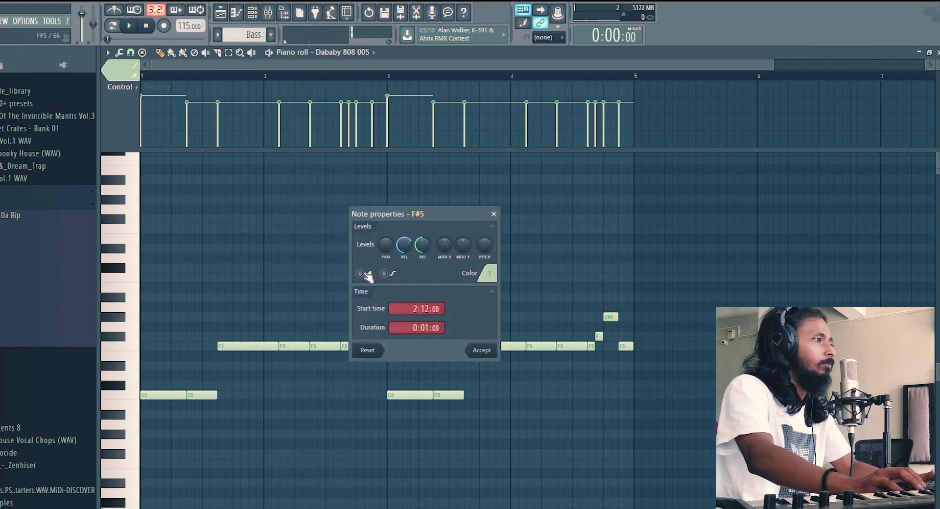
{"action": "key", "text": "Escape"}
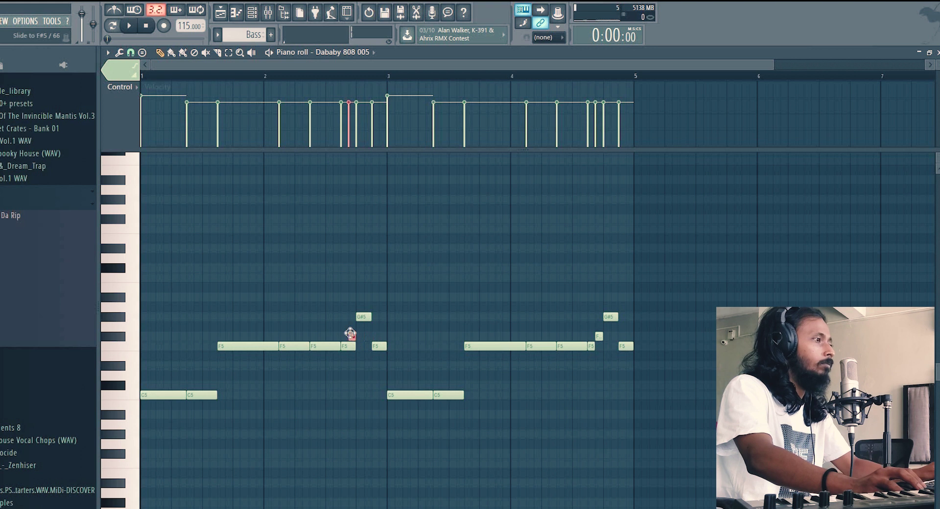
- Extend the F5 before bar 4's F#5, make that F#5 a slide note an octave higher and lengthen it to two steps
{"action": "left_click_drag", "start_coordinate": [594, 346], "coordinate": [601, 347]}
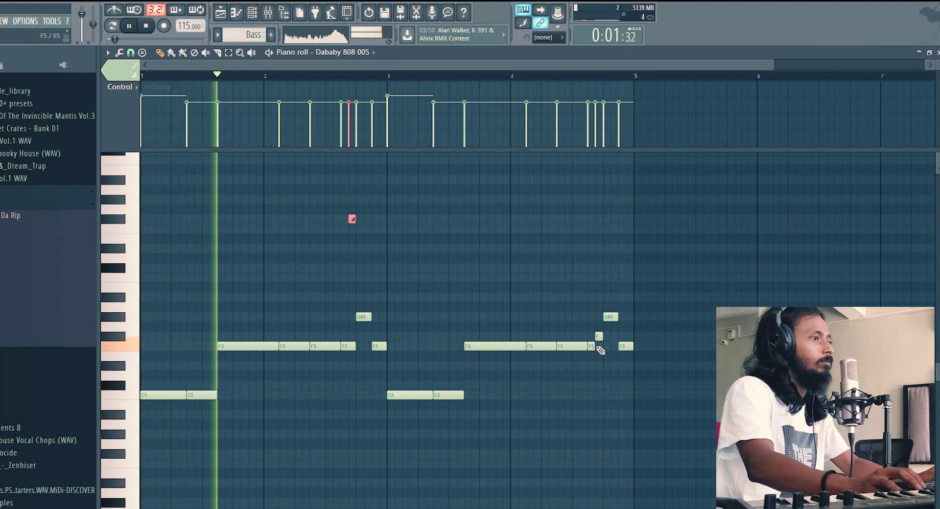
{"action": "double_click", "coordinate": [599, 337]}
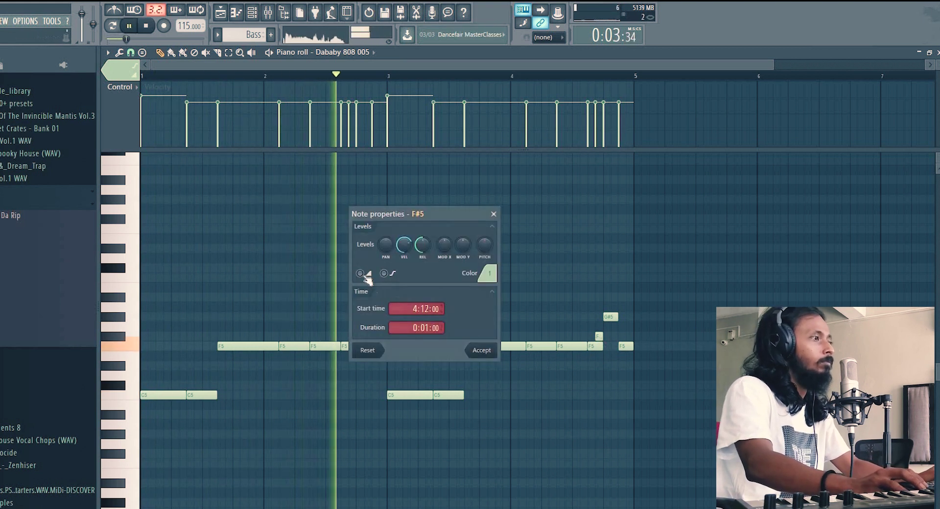
{"action": "key", "text": "Escape"}
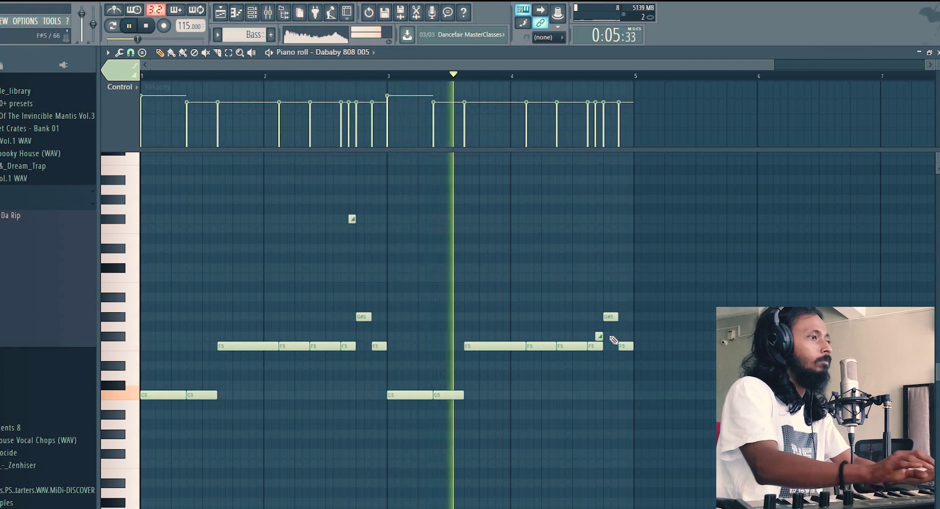
{"action": "key", "text": "ctrl+Up"}
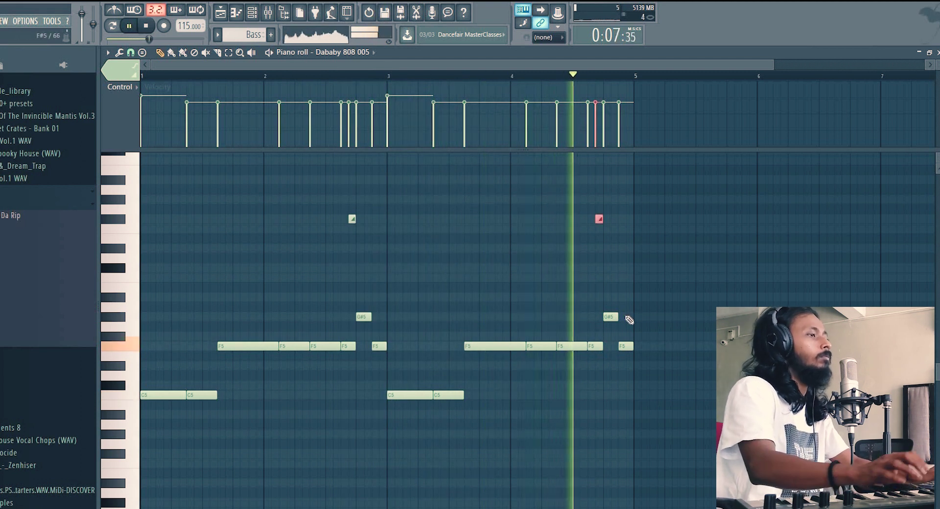
{"action": "left_click", "coordinate": [609, 233]}
{"action": "left_click_drag", "start_coordinate": [602, 222], "coordinate": [610, 222]}
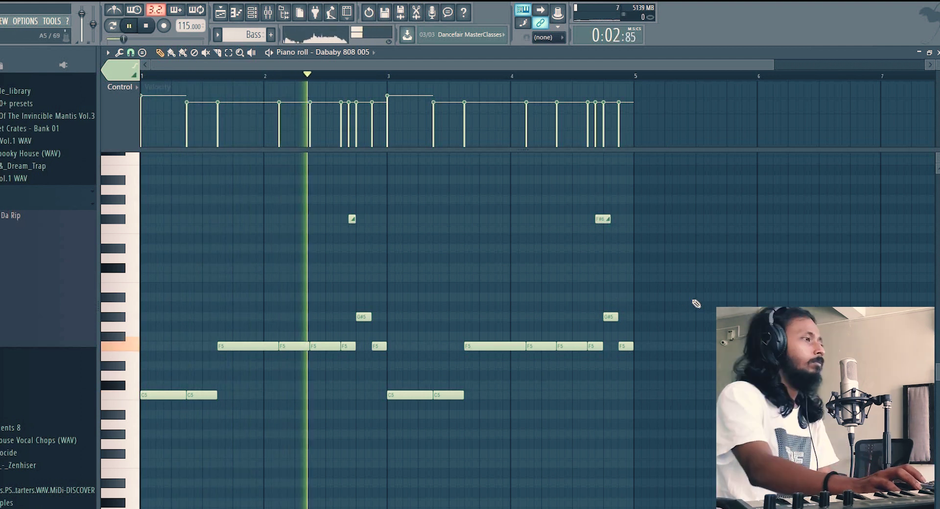
- Return to the playlist, trim the Bass clip on Track 4 to four bars and place a second one at bar 5
{"action": "key", "text": "F7"}
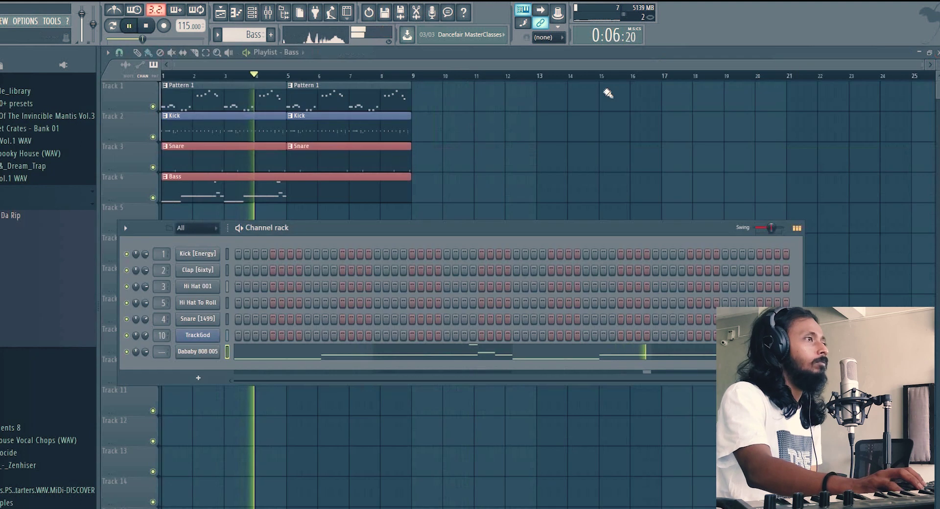
{"action": "key", "text": "F6"}
{"action": "left_click_drag", "start_coordinate": [410, 189], "coordinate": [287, 187]}
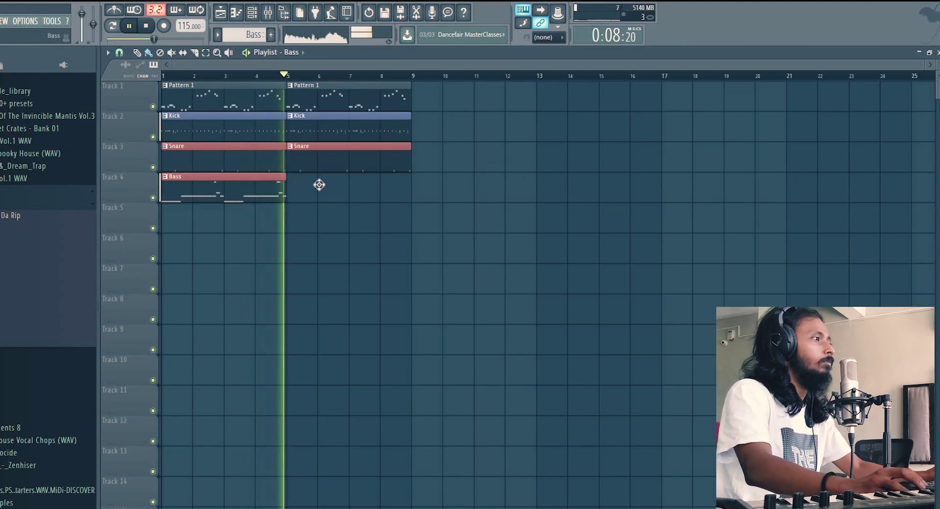
{"action": "left_click", "coordinate": [298, 185]}
- Move the Kick, Snare and Bass clips together so they start at bar 9
{"action": "left_click_drag", "start_coordinate": [514, 293], "coordinate": [263, 173]}
{"action": "left_click_drag", "start_coordinate": [172, 136], "coordinate": [172, 137]}
{"action": "left_click_drag", "start_coordinate": [407, 130], "coordinate": [465, 137]}
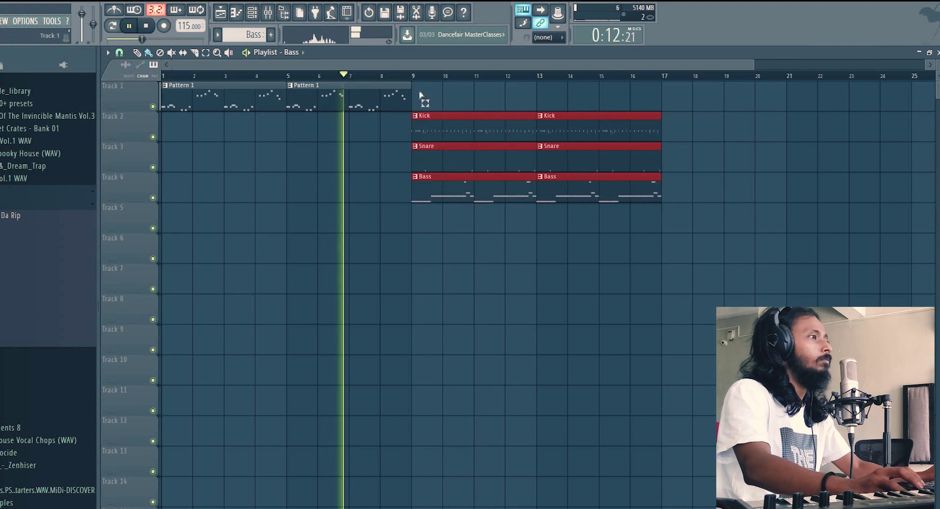
- Duplicate the two Pattern 1 clips on Track 1 into bars 9 to 16
{"action": "left_click_drag", "start_coordinate": [438, 95], "coordinate": [353, 101]}
{"action": "key", "text": "ctrl+b"}
{"action": "left_click", "coordinate": [398, 271]}
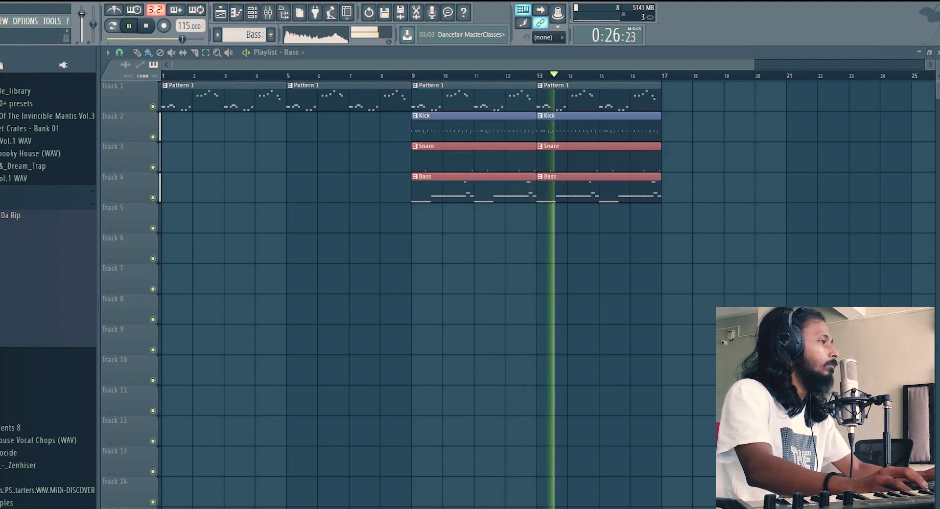
- Select the Snare pattern, drop a browser sample onto its Snare [1499] channel and play the arrangement from bar 9
{"action": "scroll", "coordinate": [49, 220], "scroll_direction": "up", "scroll_amount": 2}
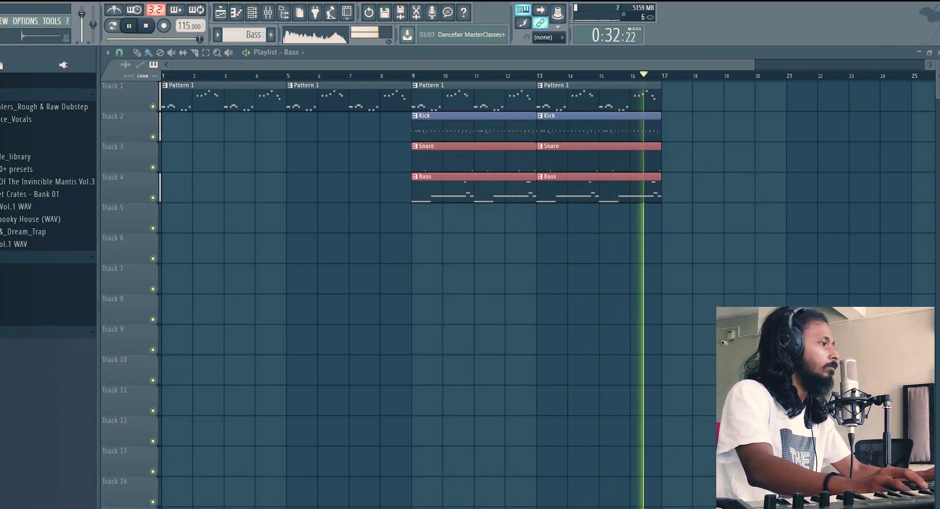
{"action": "left_click", "coordinate": [450, 154]}
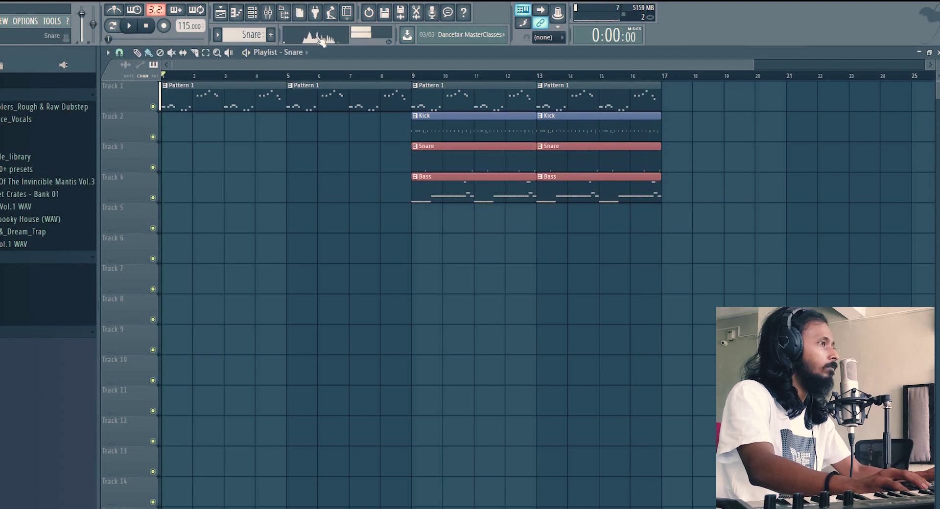
{"action": "left_click", "coordinate": [254, 11]}
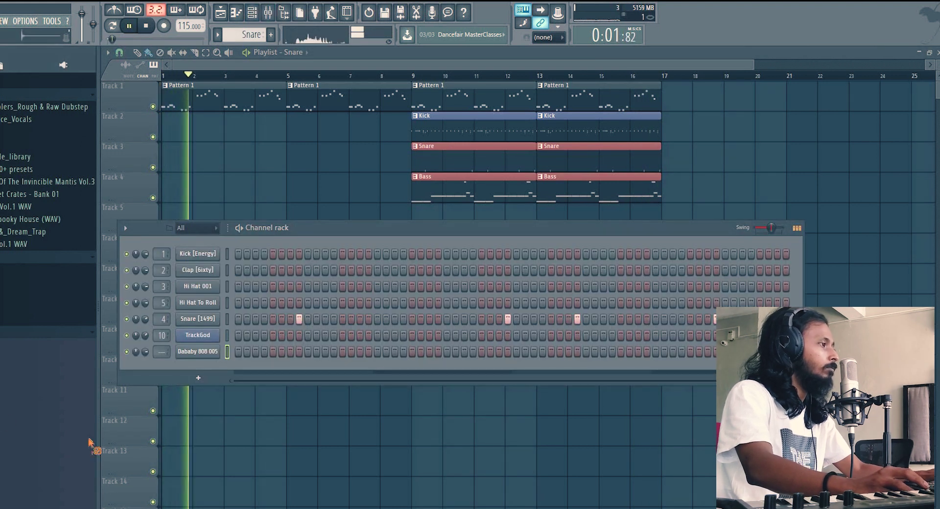
{"action": "left_click_drag", "start_coordinate": [193, 326], "coordinate": [194, 321]}
{"action": "left_click", "coordinate": [411, 77]}
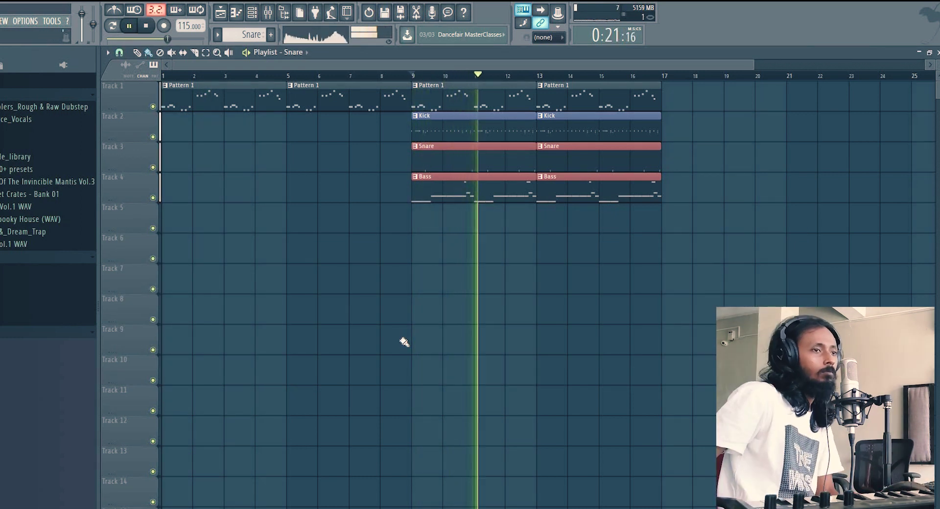
- Lower the volume of mixer track Insert 10 and check its Fruity parametric EQ 2 curve
{"action": "left_click", "coordinate": [269, 12]}
{"action": "left_click", "coordinate": [269, 11]}
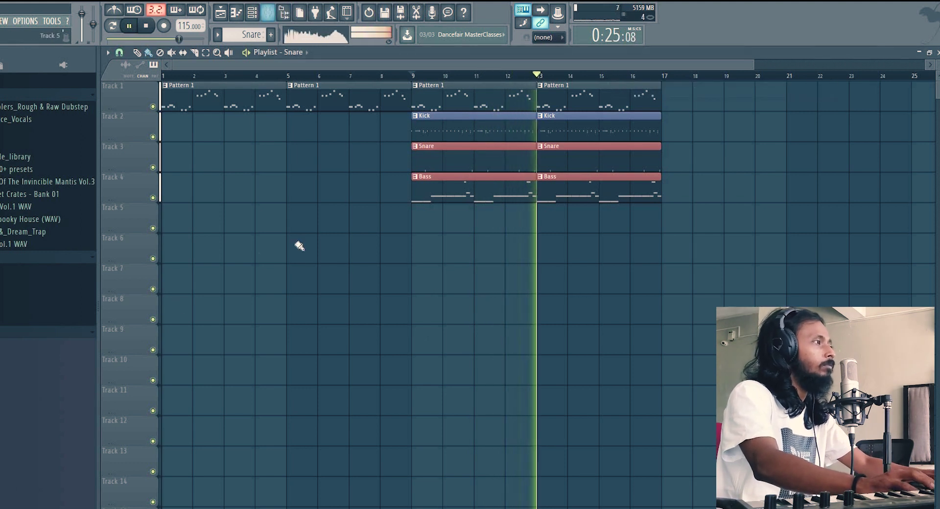
{"action": "left_click", "coordinate": [269, 12]}
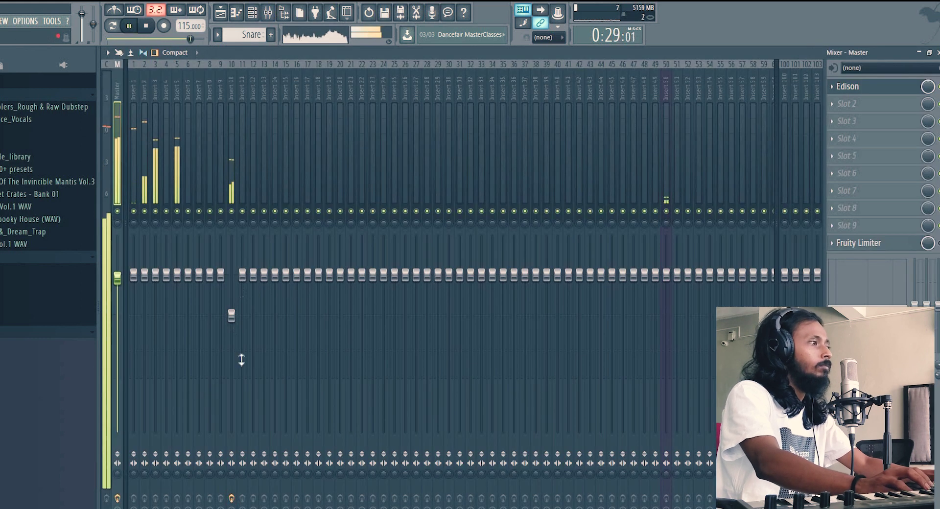
{"action": "left_click_drag", "start_coordinate": [232, 316], "coordinate": [237, 331]}
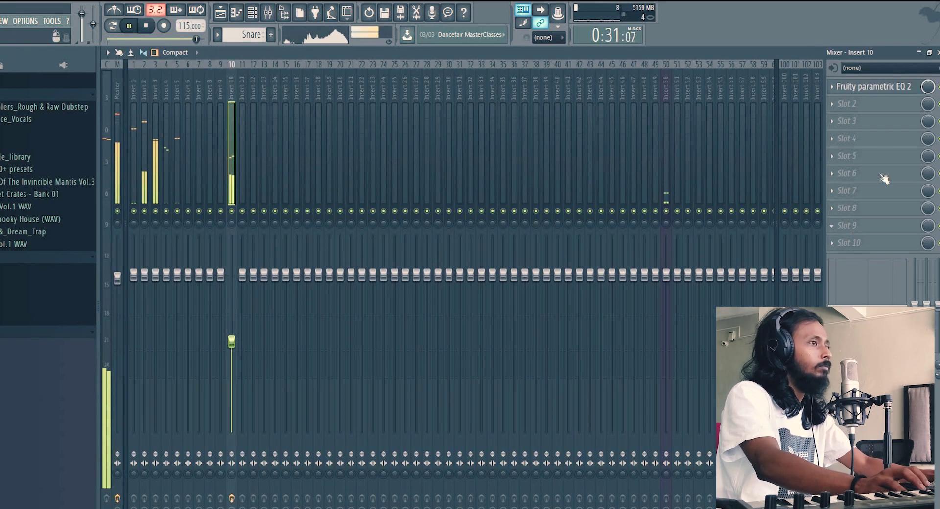
{"action": "left_click", "coordinate": [876, 87]}
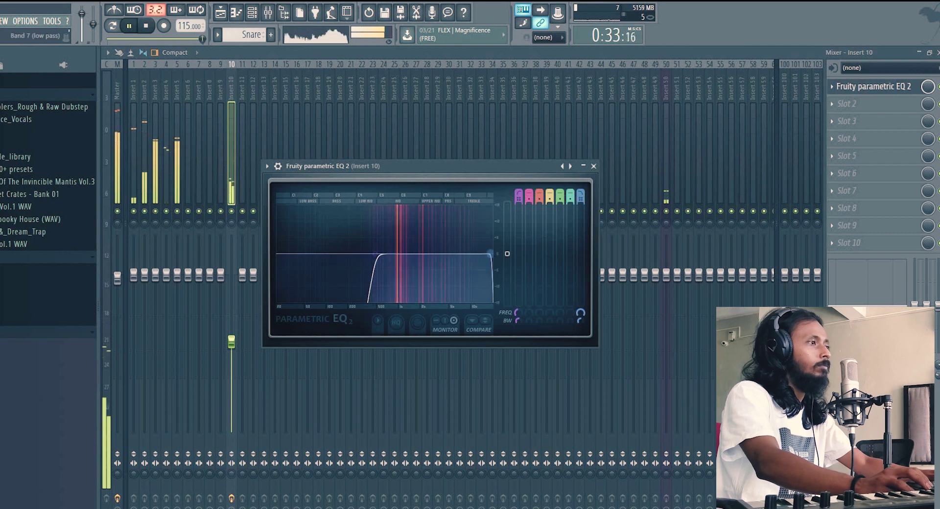
{"action": "left_click", "coordinate": [594, 166]}
- Add Gross Beat to the second effect slot of Insert 10, set its time effect to 1/2 Speed, and return to the playlist
{"action": "left_click", "coordinate": [871, 104]}
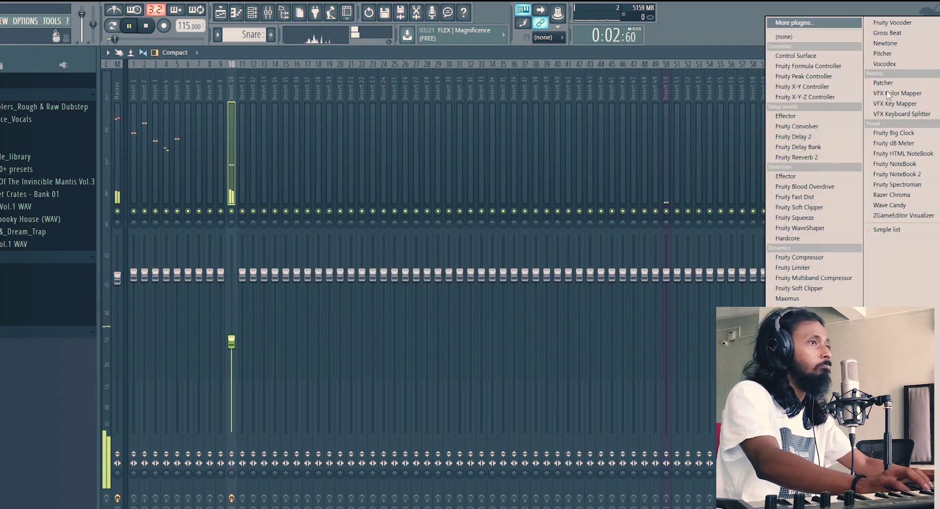
{"action": "left_click", "coordinate": [898, 34]}
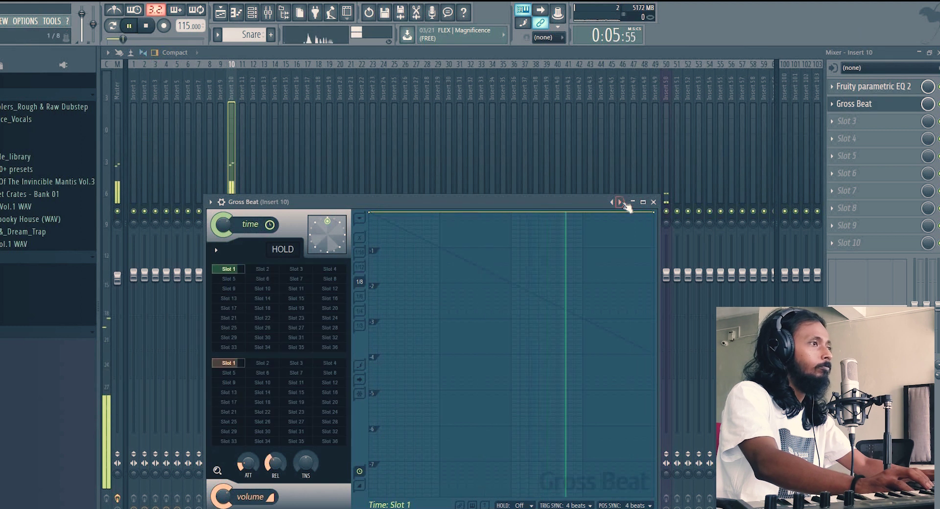
{"action": "left_click", "coordinate": [296, 337]}
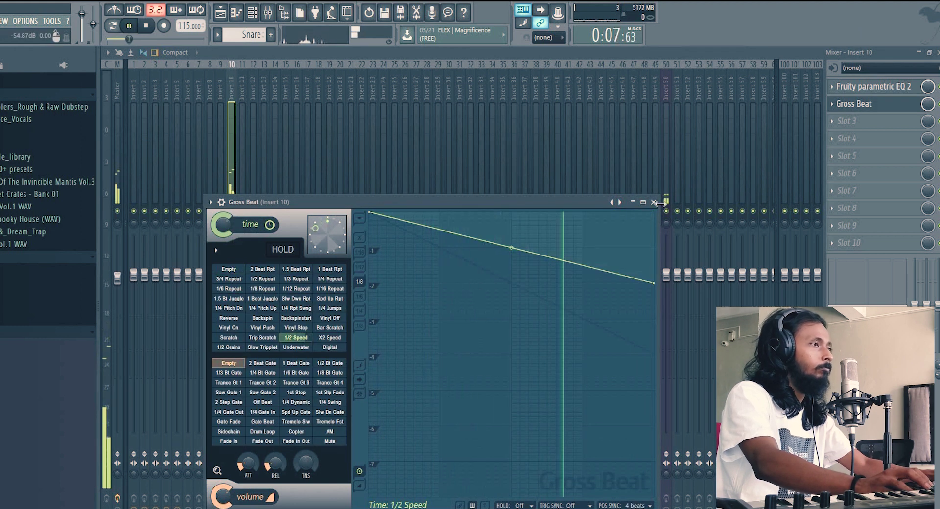
{"action": "left_click", "coordinate": [653, 202]}
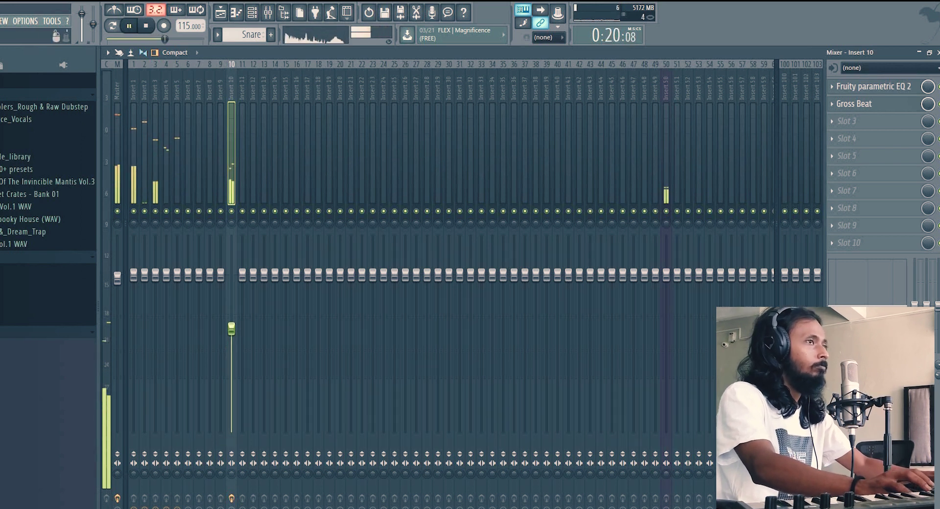
{"action": "left_click", "coordinate": [936, 52]}
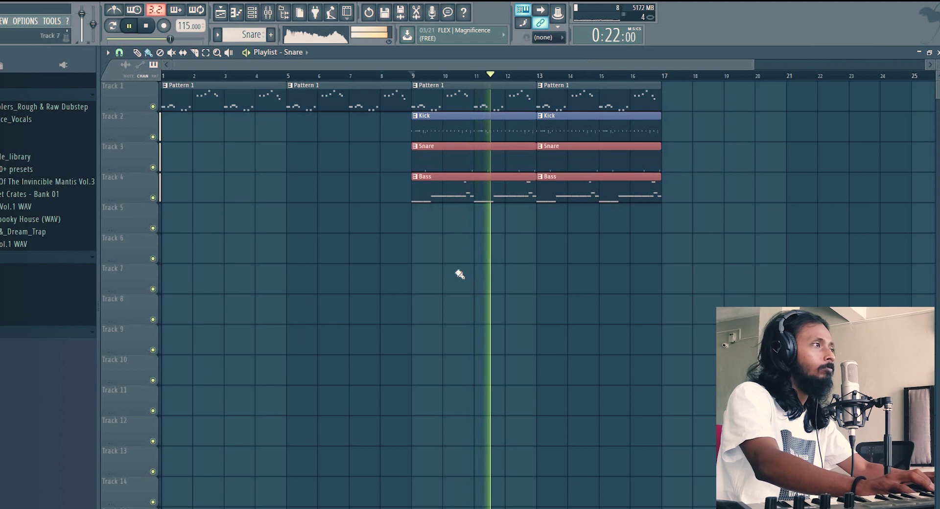
- Move the Kick, Snare and Bass clips down to Tracks 4 to 6 and create a new pattern named Strings
{"action": "left_click_drag", "start_coordinate": [212, 78], "coordinate": [92, 75]}
{"action": "left_click_drag", "start_coordinate": [778, 353], "coordinate": [420, 193]}
{"action": "left_click", "coordinate": [271, 34]}
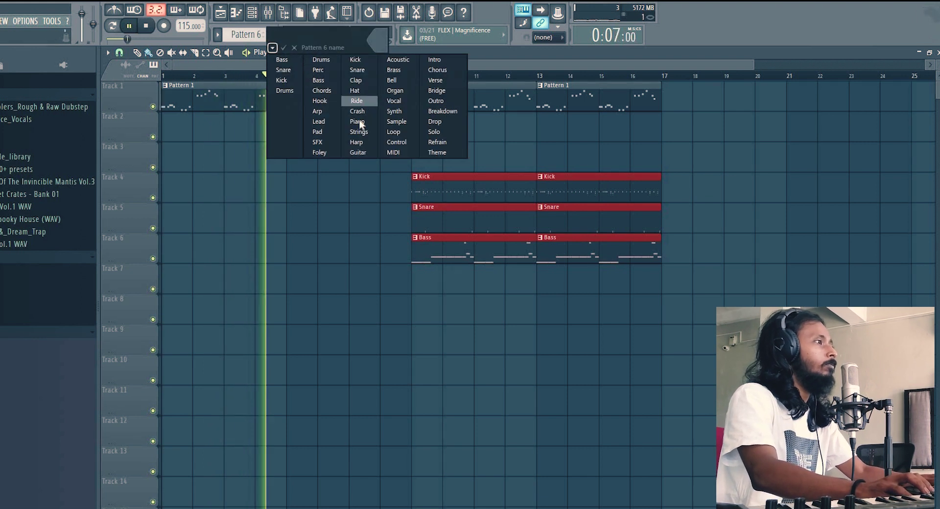
{"action": "left_click", "coordinate": [359, 131]}
- Place two four-bar Strings clips on Track 2 at bars 1 and 5, and stop playback
{"action": "mouse_move", "coordinate": [168, 118]}
{"action": "left_mouse_down"}
{"action": "mouse_move", "coordinate": [346, 117]}
{"action": "mouse_move", "coordinate": [287, 117]}
{"action": "left_mouse_up"}
{"action": "key", "text": "space"}
{"action": "left_click", "coordinate": [294, 128]}
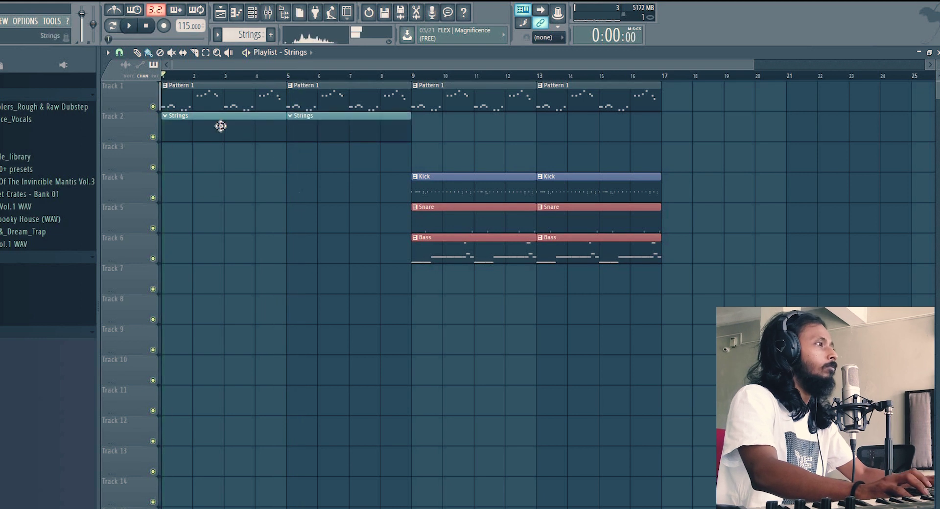
- Add a GMS synth channel to the channel rack and try its sound against the melody
{"action": "left_click", "coordinate": [253, 15]}
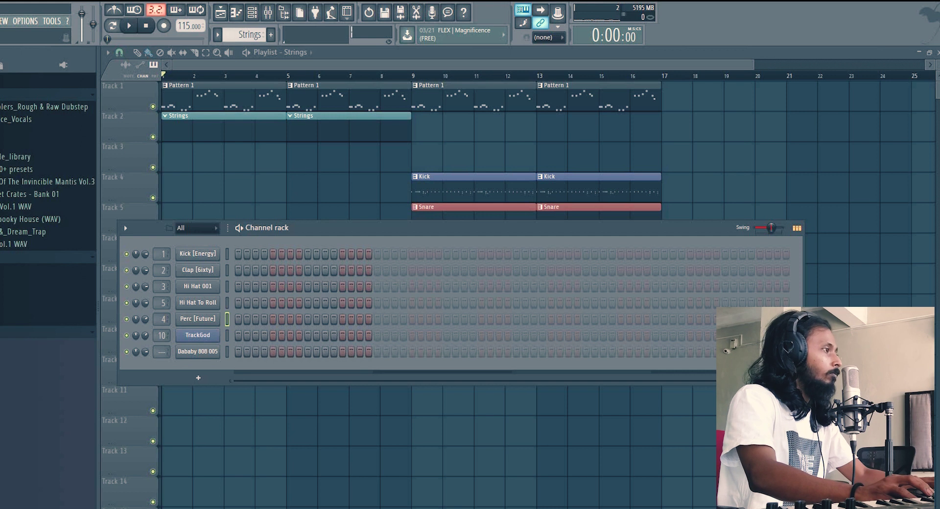
{"action": "scroll", "coordinate": [64, 475], "scroll_direction": "down", "scroll_amount": 5}
{"action": "left_click", "coordinate": [198, 378]}
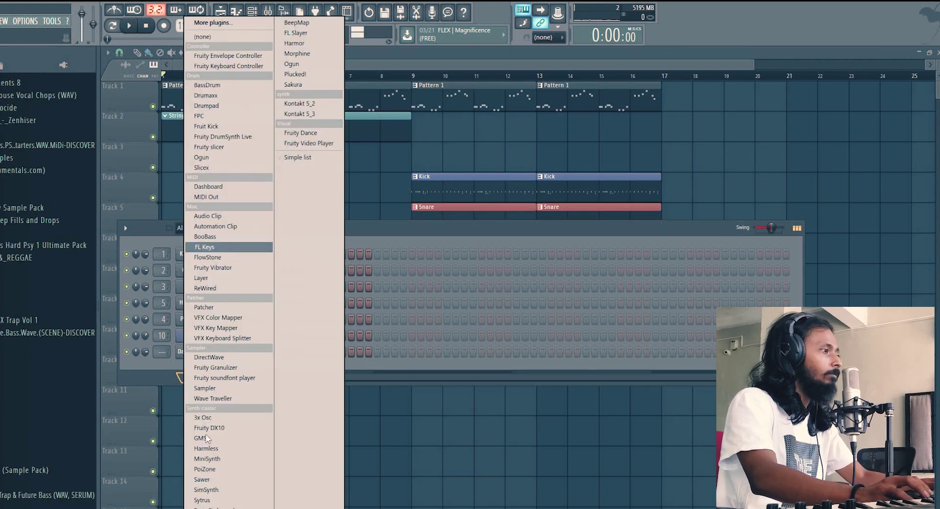
{"action": "left_click_drag", "start_coordinate": [383, 163], "coordinate": [344, 187]}
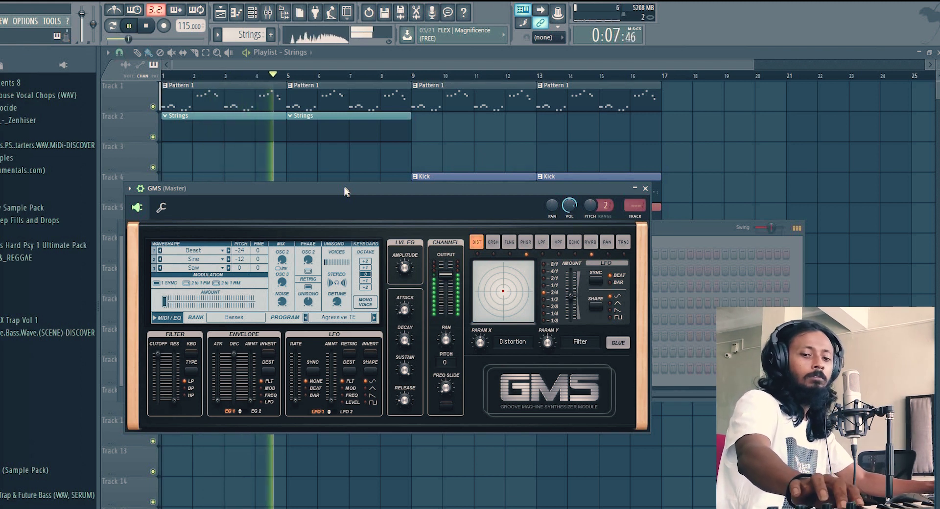
{"action": "key", "text": "space"}
{"action": "key", "text": "space"}
{"action": "key", "text": "Escape"}
- Open the GMS piano roll and enter F#6 and F6 in bar 1 and D#6 at the start of bar 2
{"action": "right_click", "coordinate": [215, 366]}
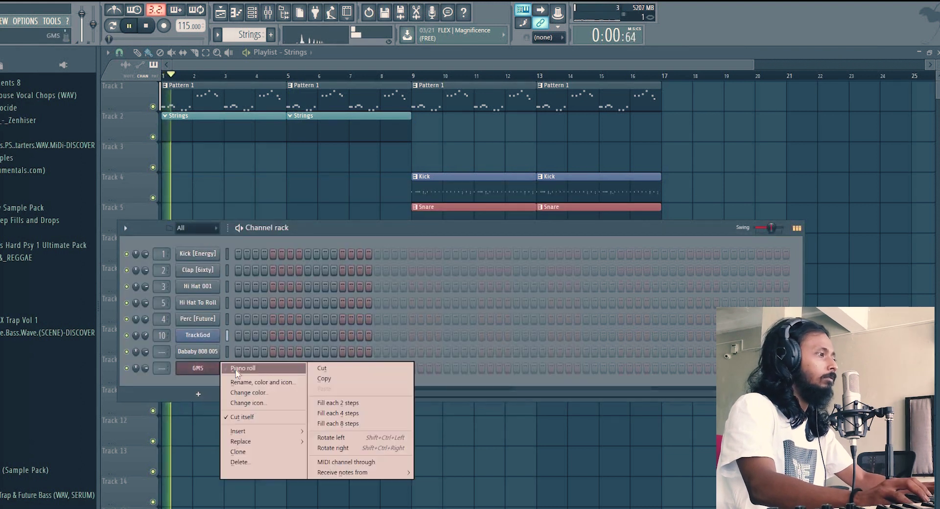
{"action": "left_click", "coordinate": [241, 368]}
{"action": "key", "text": "space"}
{"action": "key", "text": "space"}
{"action": "left_click", "coordinate": [144, 219]}
{"action": "left_click", "coordinate": [225, 229]}
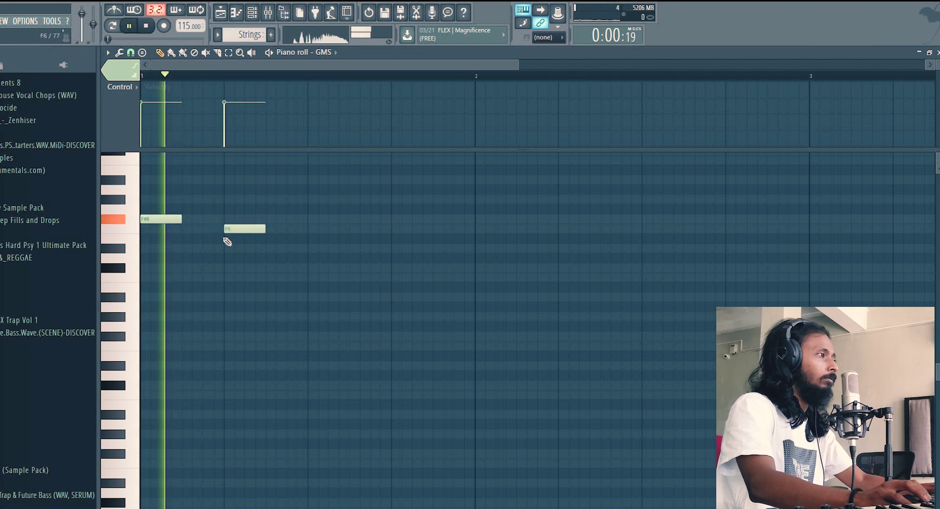
{"action": "left_click", "coordinate": [483, 248]}
- Complete bar 2 of the GMS phrase with C6, C#6 and D#6 on its remaining beats
{"action": "scroll", "coordinate": [418, 76], "scroll_direction": "down", "scroll_amount": 2}
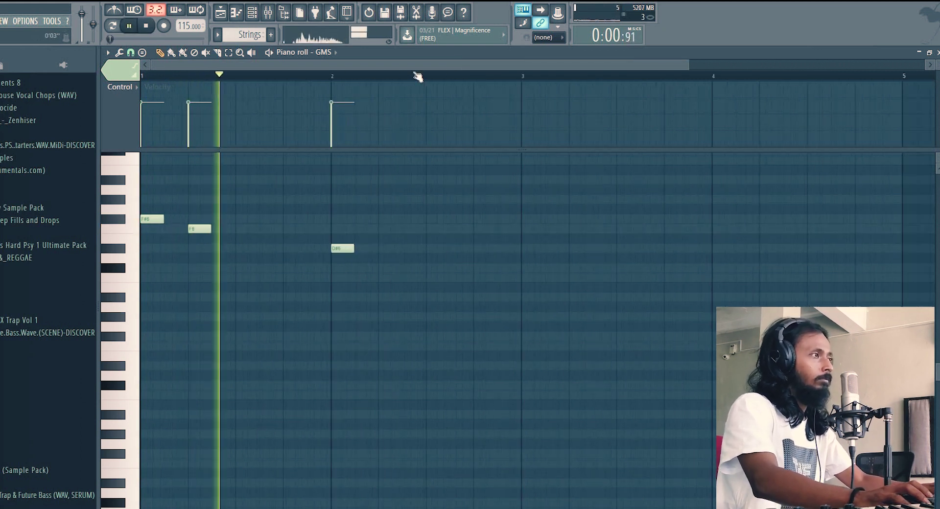
{"action": "scroll", "coordinate": [417, 77], "scroll_direction": "down", "scroll_amount": 2}
{"action": "left_click", "coordinate": [313, 277]}
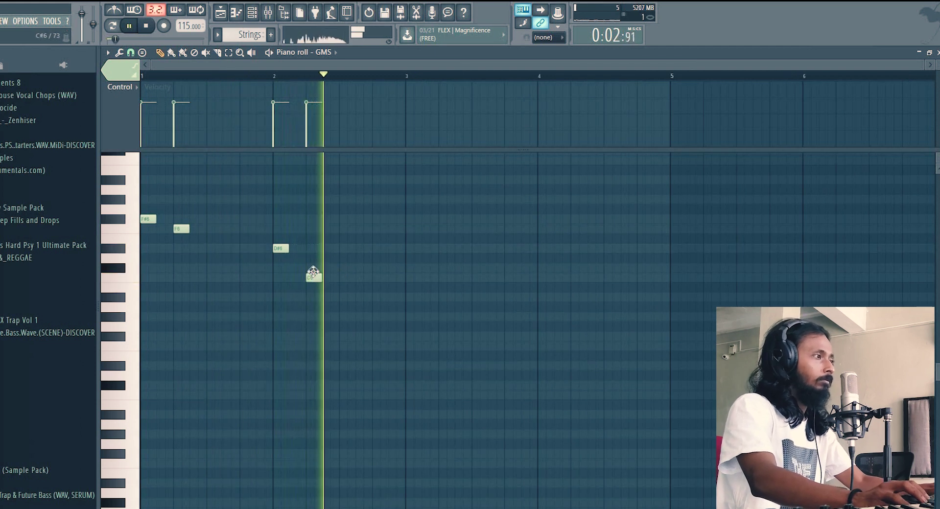
{"action": "left_click", "coordinate": [343, 267]}
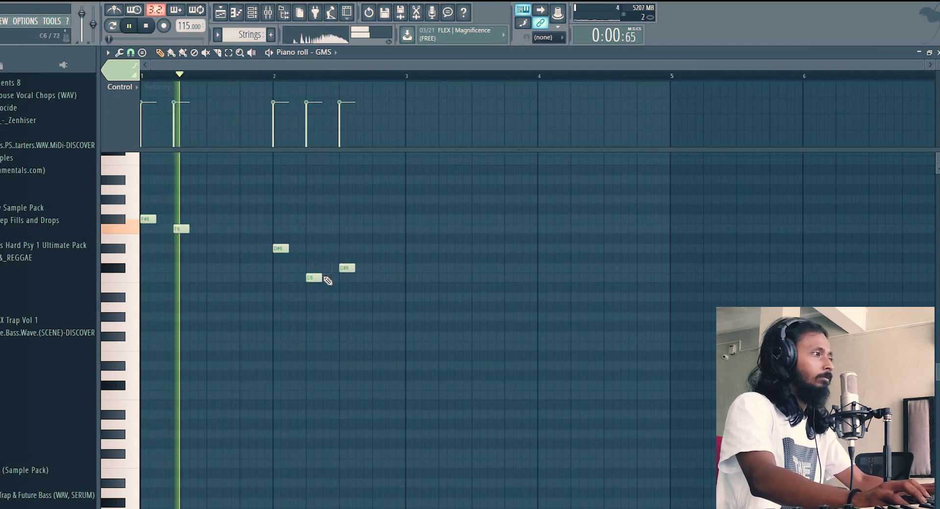
{"action": "scroll", "coordinate": [412, 343], "scroll_direction": "up", "scroll_amount": 2}
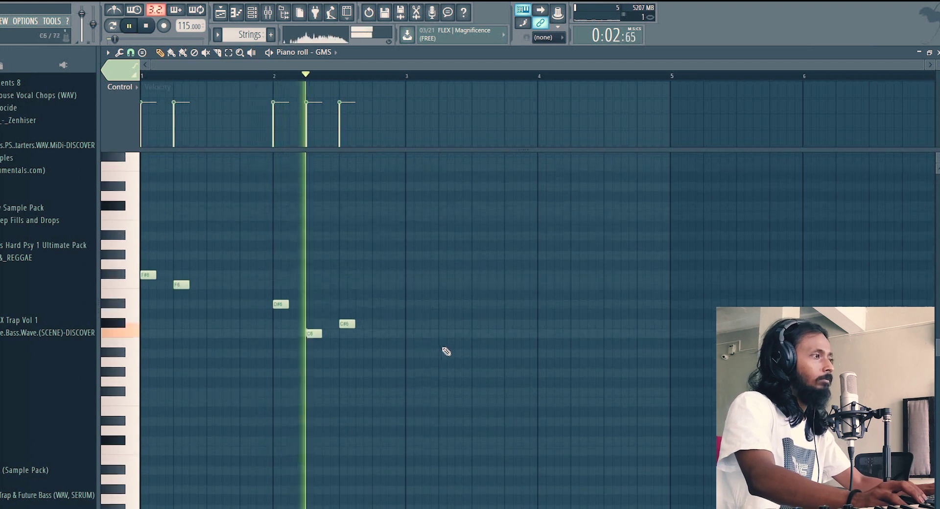
{"action": "key", "text": "space"}
{"action": "left_click", "coordinate": [372, 307]}
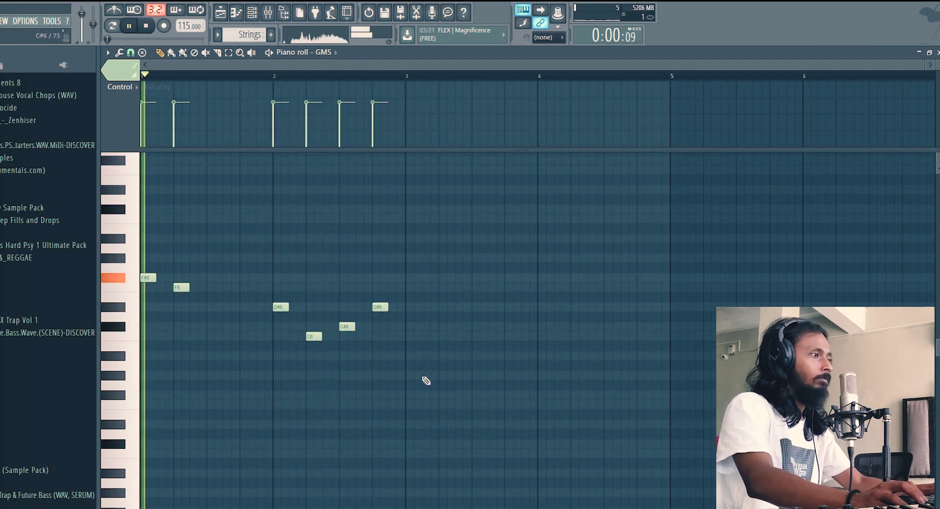
- Duplicate the phrase into bars 3 and 4, aligned to bar 3, and add an A#6 in bar 3 and a C6 in bar 4
{"action": "key", "text": "ctrl+a"}
{"action": "key", "text": "ctrl+b"}
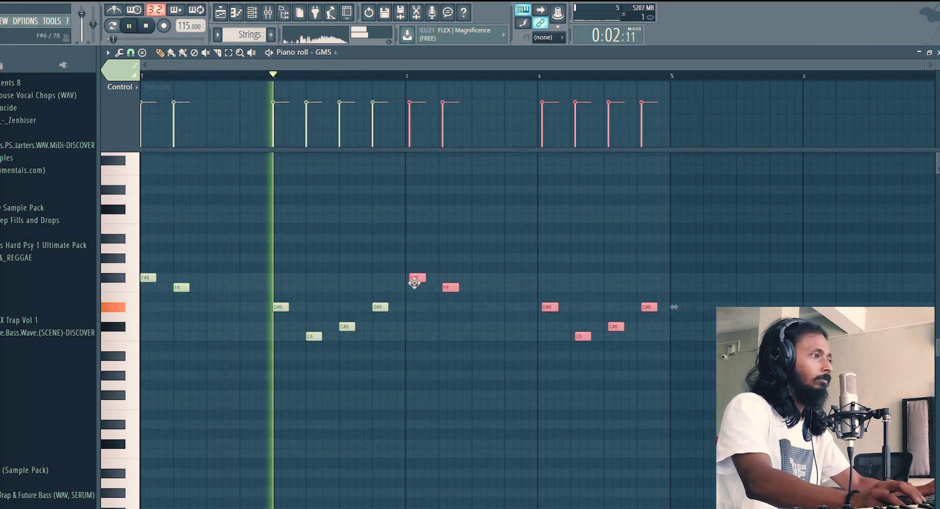
{"action": "left_click_drag", "start_coordinate": [414, 281], "coordinate": [410, 282]}
{"action": "left_click", "coordinate": [409, 321]}
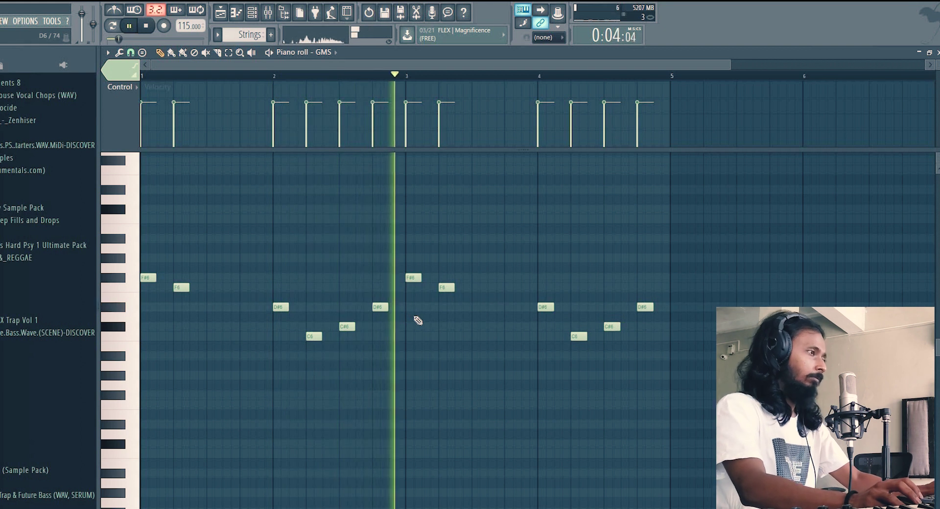
{"action": "left_click", "coordinate": [510, 239]}
{"action": "left_click", "coordinate": [623, 339]}
- Lengthen the notes so each meets the next, extend the last one to bar 5, and transpose everything up an octave
{"action": "key", "text": "ctrl+l"}
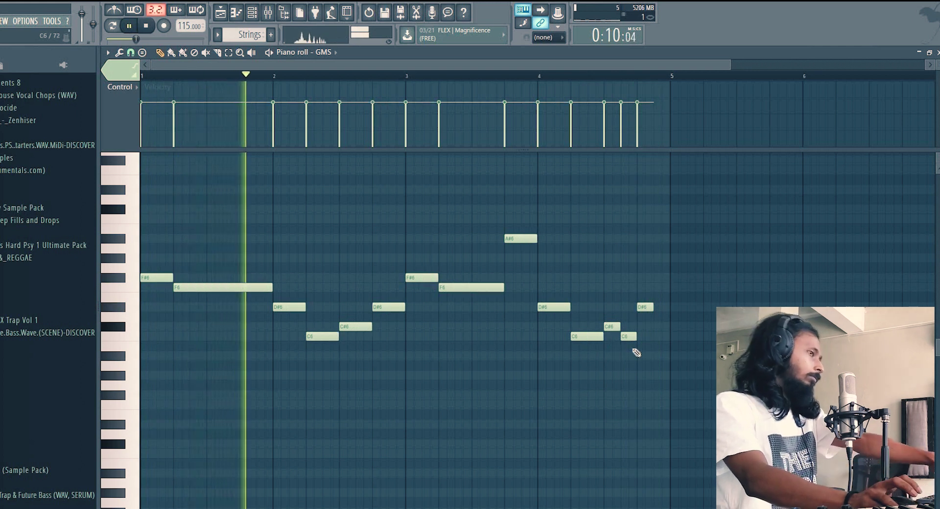
{"action": "left_click_drag", "start_coordinate": [652, 307], "coordinate": [668, 307]}
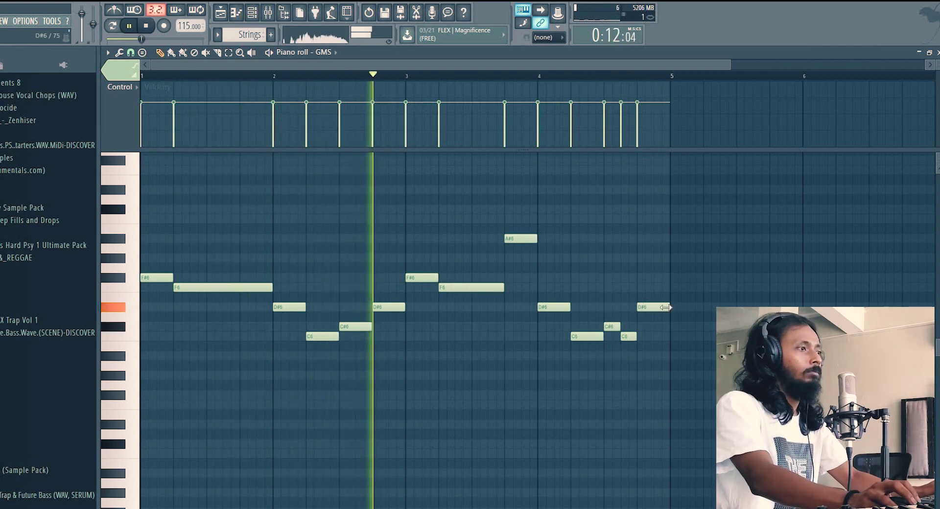
{"action": "key", "text": "ctrl+Up"}
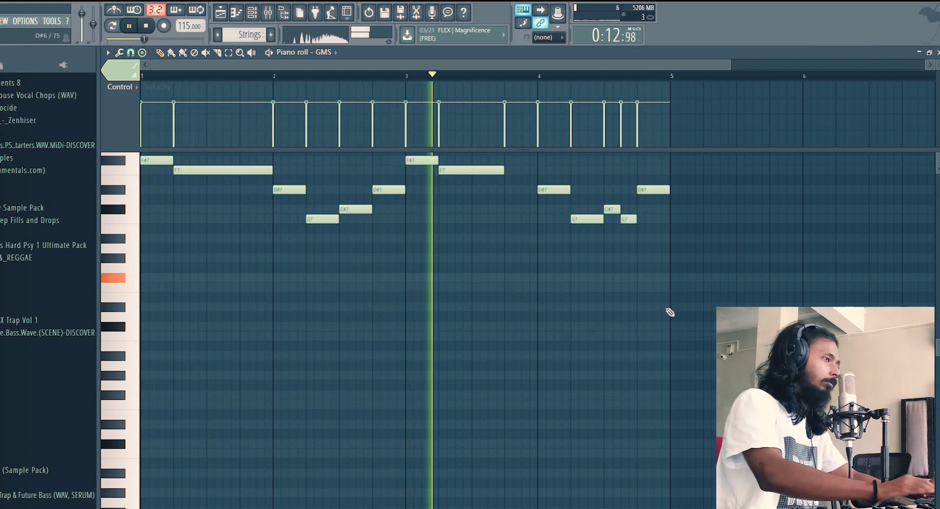
- Route the GMS channel to mixer track 11 and return to the playlist
{"action": "left_click", "coordinate": [266, 12]}
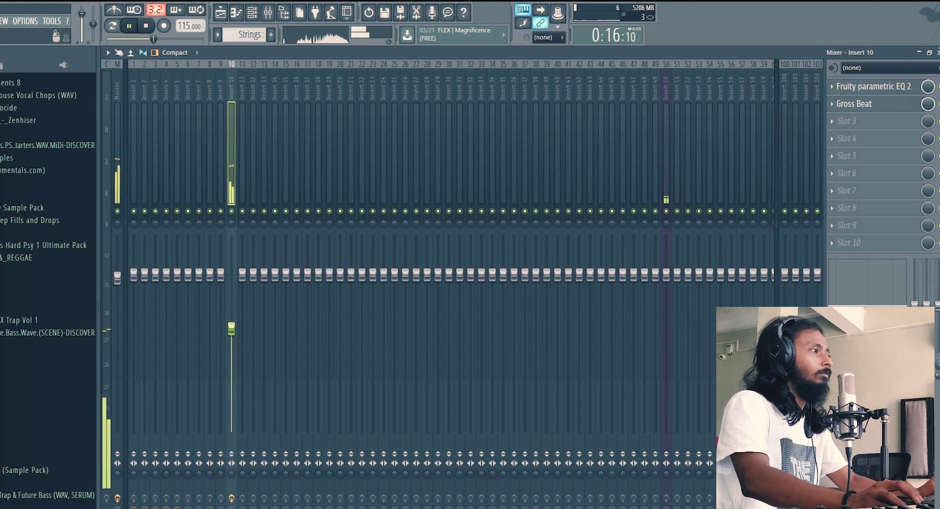
{"action": "left_click", "coordinate": [934, 53]}
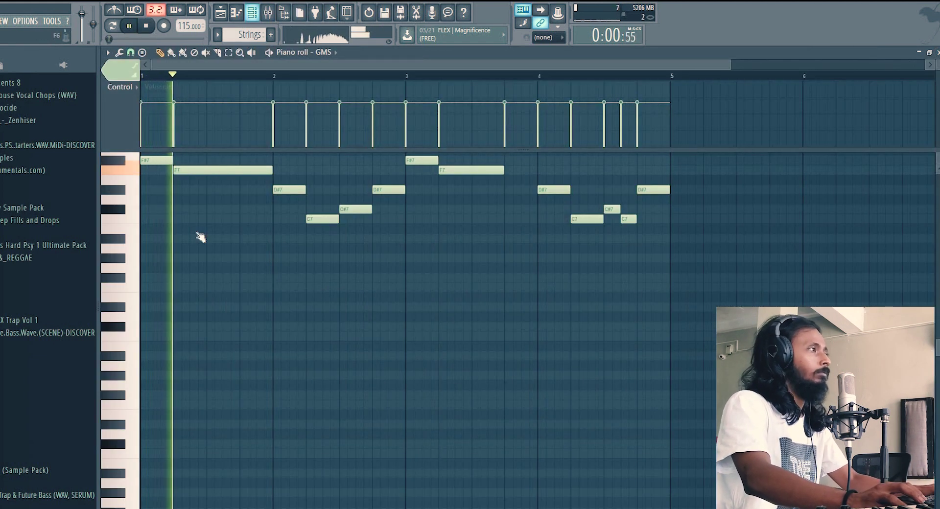
{"action": "left_click", "coordinate": [255, 15]}
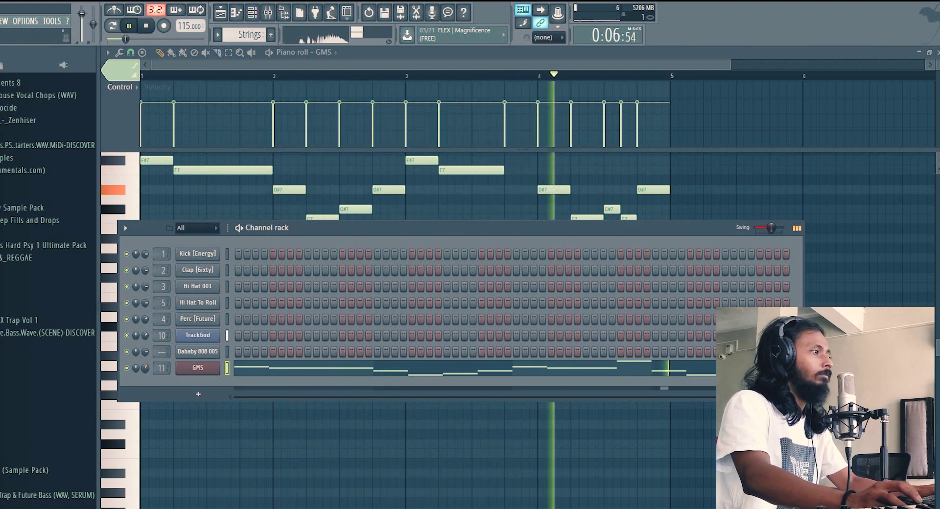
{"action": "key", "text": "F5"}
{"action": "key", "text": "F6"}
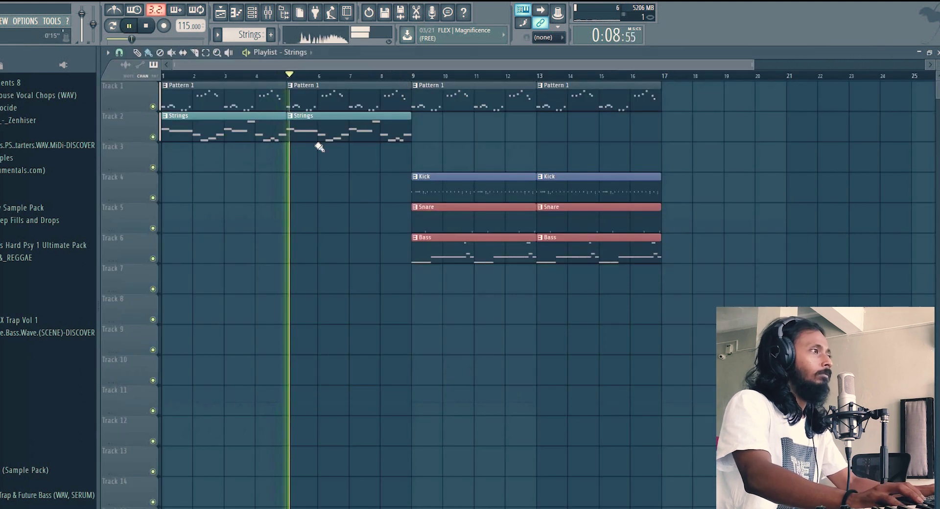
- Delete the Strings clip at bar 1 and copy the Pattern 1 and Strings clips from bar 5 to bar 17
{"action": "right_click", "coordinate": [237, 140]}
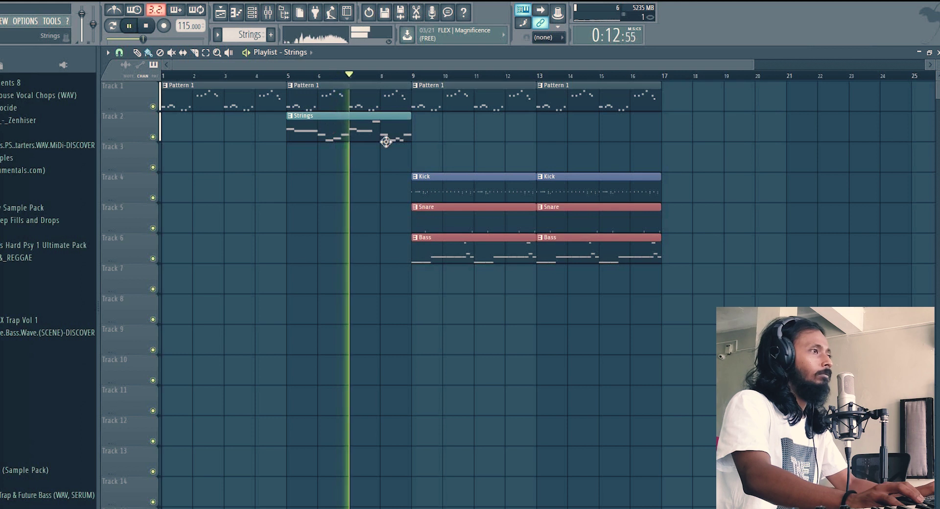
{"action": "left_click_drag", "start_coordinate": [340, 119], "coordinate": [292, 95]}
{"action": "left_click_drag", "start_coordinate": [291, 99], "coordinate": [666, 99]}
- Duplicate the Kick, Snare and Bass clips of bars 9 to 16 into bars 17 to 24
{"action": "left_click_drag", "start_coordinate": [649, 352], "coordinate": [437, 193]}
{"action": "key", "text": "ctrl+b"}
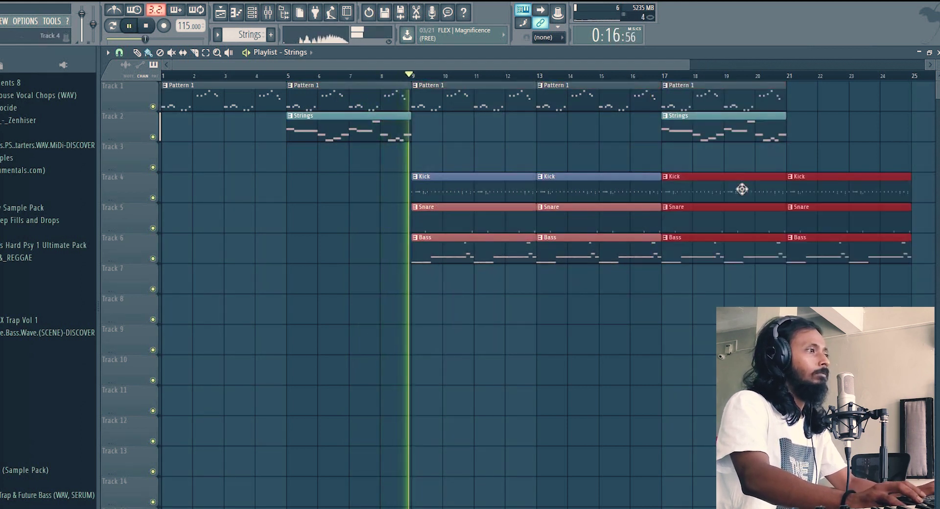
{"action": "left_click", "coordinate": [650, 329]}
- Duplicate the Pattern 1 and Strings clips at bar 17 into bars 21 to 24
{"action": "left_click_drag", "start_coordinate": [857, 148], "coordinate": [707, 81]}
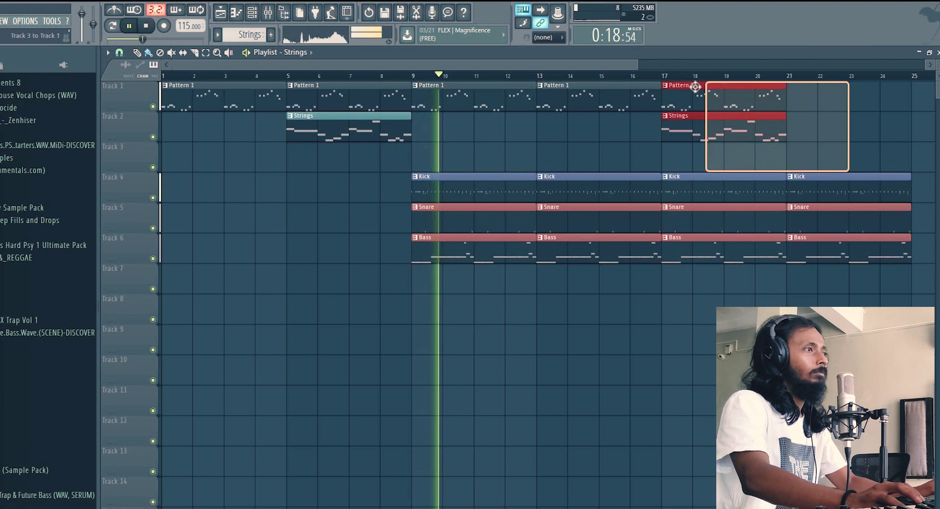
{"action": "key", "text": "ctrl+b"}
{"action": "left_click_drag", "start_coordinate": [851, 83], "coordinate": [783, 84]}
{"action": "left_click", "coordinate": [523, 150]}
- Delete the Strings clip at bar 5 and replay the arrangement from the start
{"action": "key", "text": "space"}
{"action": "key", "text": "F2"}
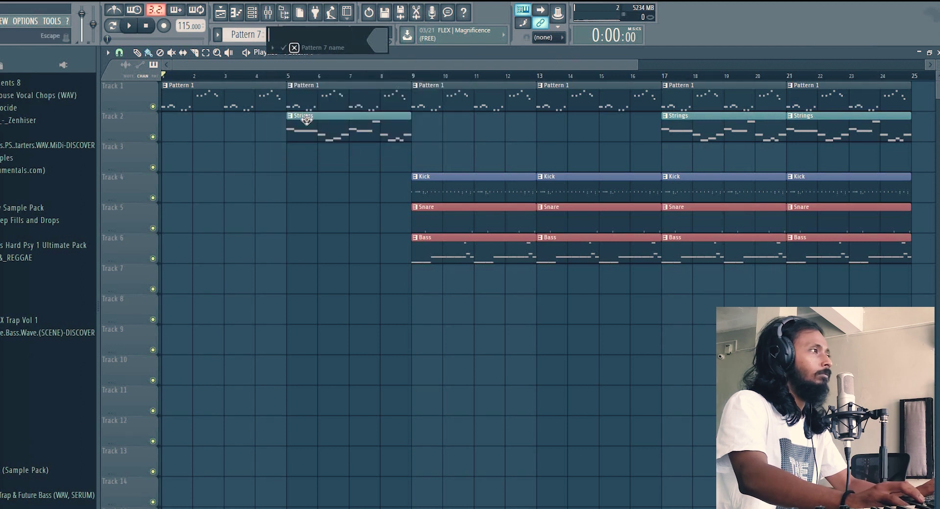
{"action": "key", "text": "Escape"}
{"action": "right_click", "coordinate": [310, 125]}
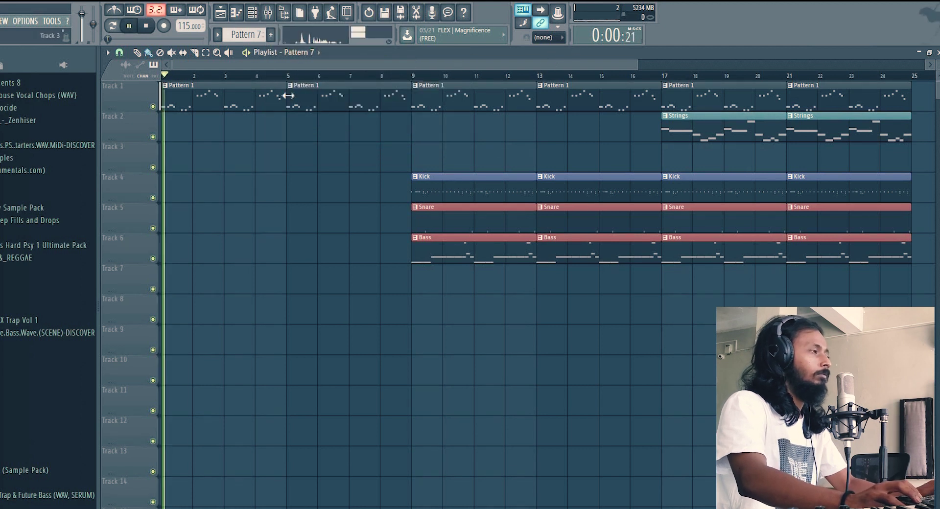
- Name Pattern 7 "Harp" and place its clip on track 2 at bar 5
{"action": "key", "text": "F2"}
{"action": "left_click", "coordinate": [272, 47]}
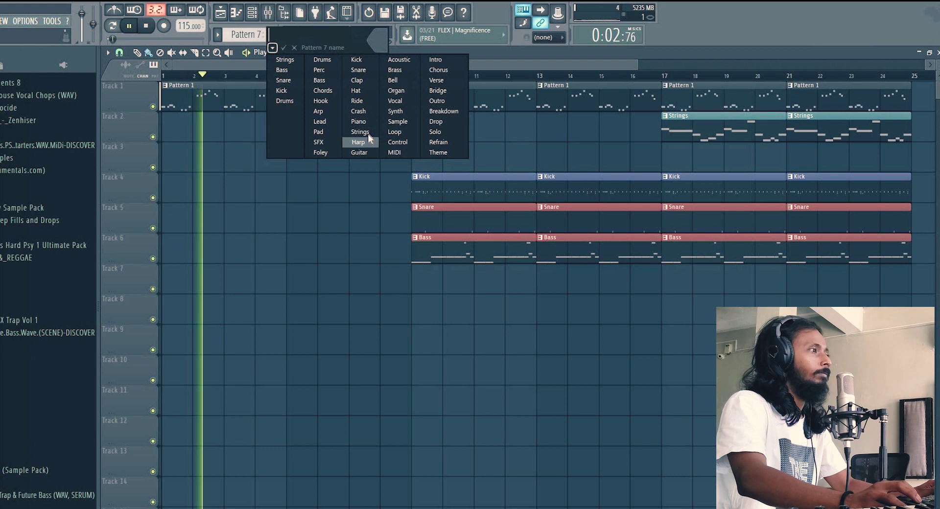
{"action": "left_click", "coordinate": [358, 142]}
{"action": "left_click", "coordinate": [289, 134]}
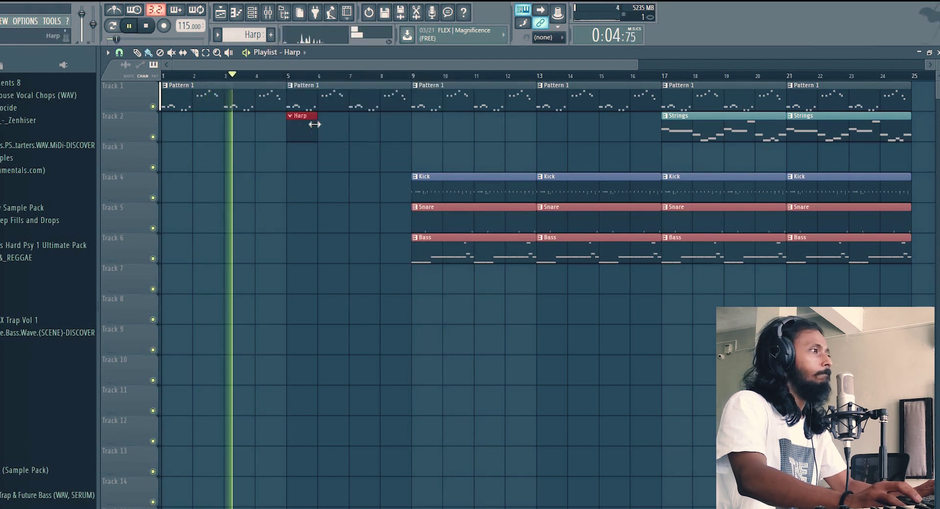
- Clone the GMS channel in the Channel rack
{"action": "left_click", "coordinate": [252, 12]}
{"action": "right_click", "coordinate": [199, 369]}
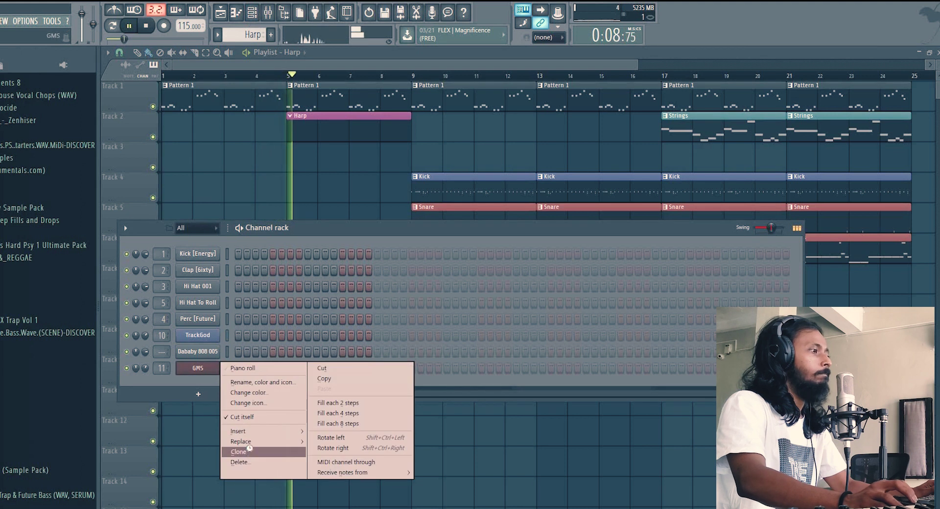
{"action": "left_click", "coordinate": [238, 452]}
{"action": "scroll", "coordinate": [645, 220], "scroll_direction": "up", "scroll_amount": 1}
{"action": "key", "text": "space"}
{"action": "key", "text": "space"}
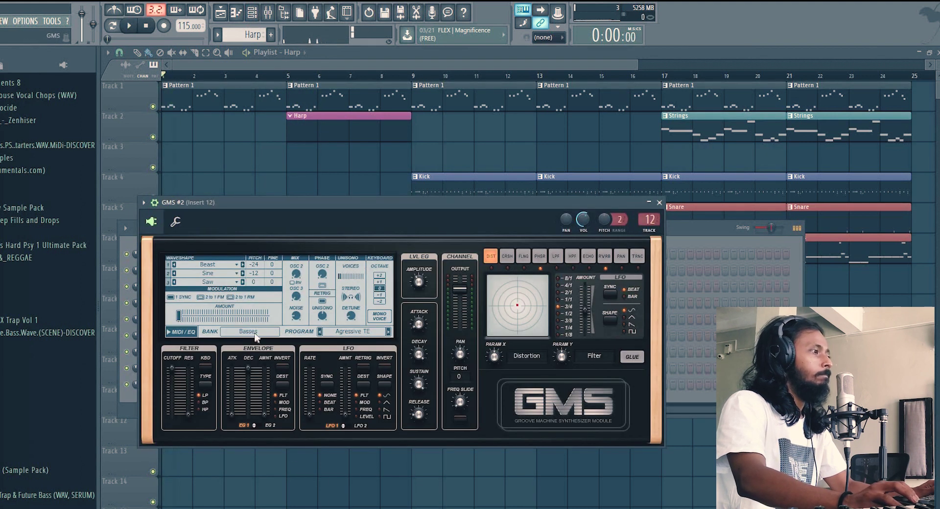
- Audition the GMS #2 presets Free Lasers TE from Pads & Textures and Chord Synth 1 MC from Leads & Synths over the arrangement
{"action": "left_click", "coordinate": [255, 333]}
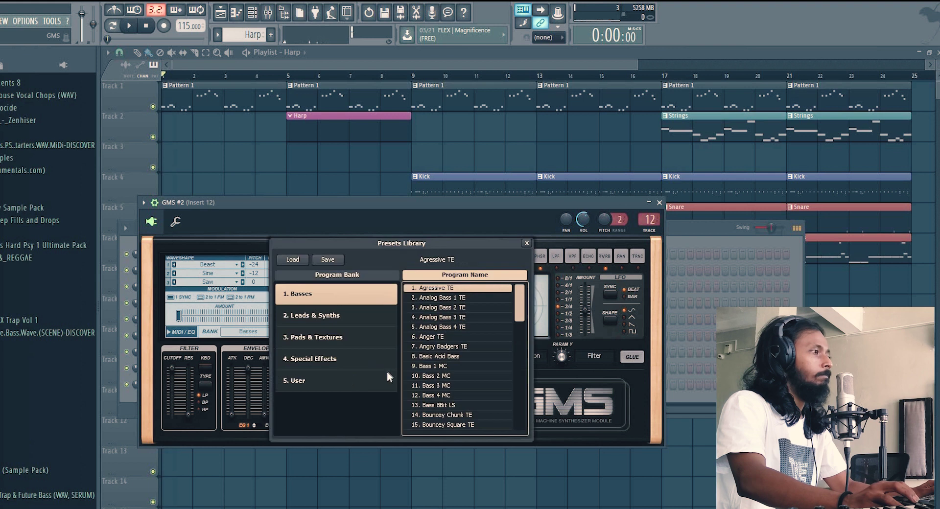
{"action": "left_click", "coordinate": [319, 339]}
{"action": "double_click", "coordinate": [423, 327]}
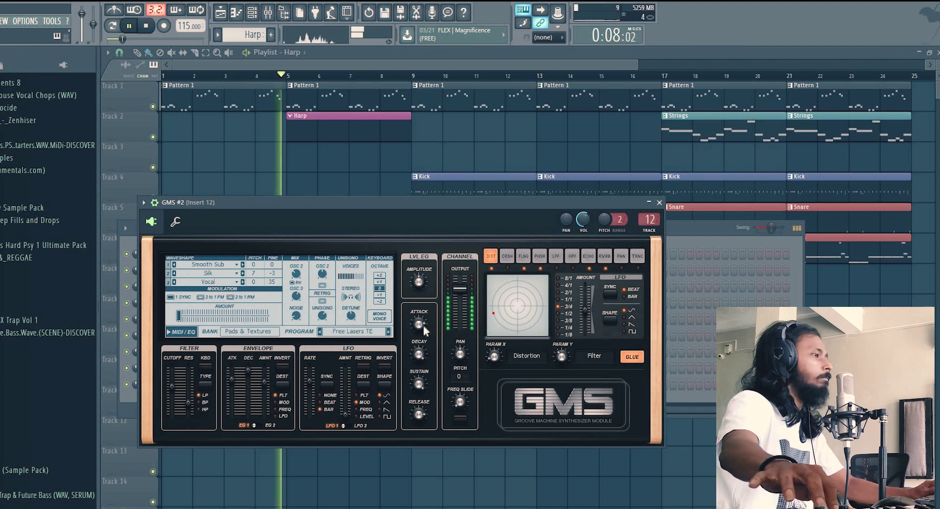
{"action": "left_click", "coordinate": [265, 333]}
{"action": "left_click", "coordinate": [337, 315]}
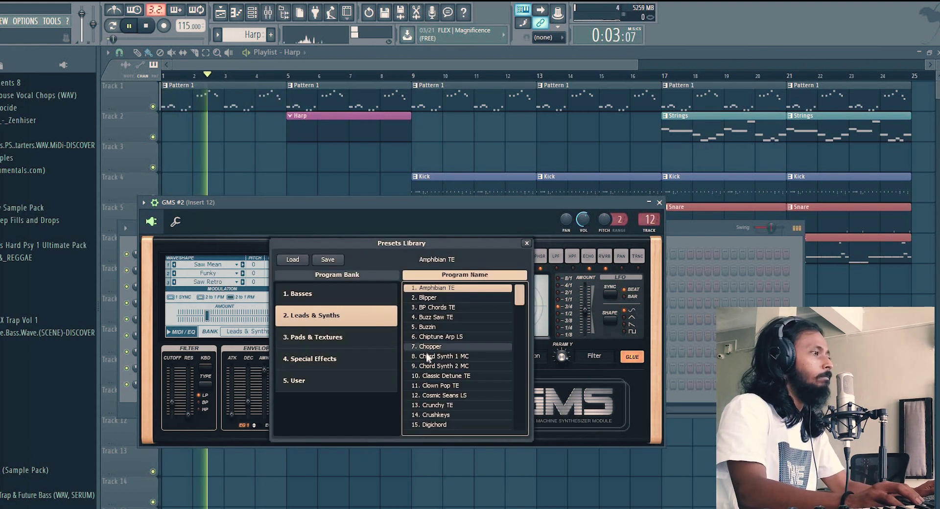
{"action": "double_click", "coordinate": [427, 351]}
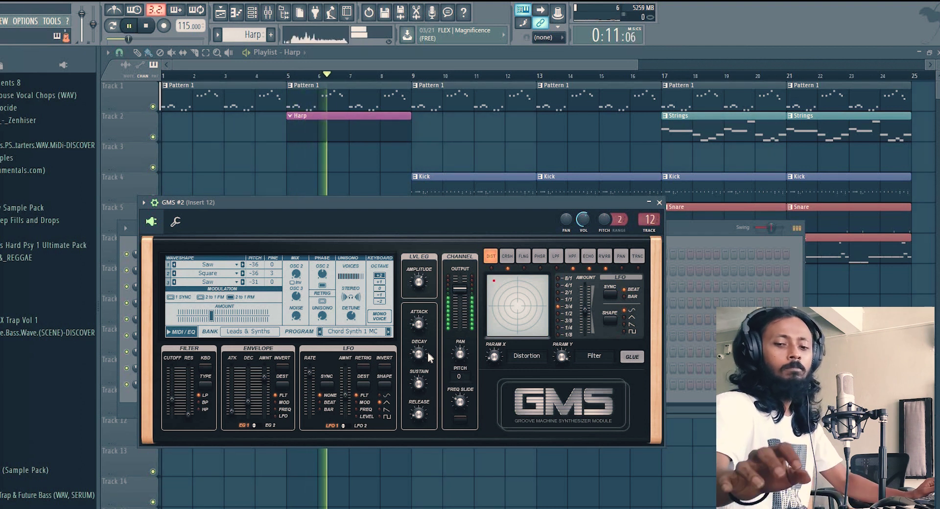
{"action": "key", "text": "space"}
{"action": "key", "text": "space"}
{"action": "key", "text": "Escape"}
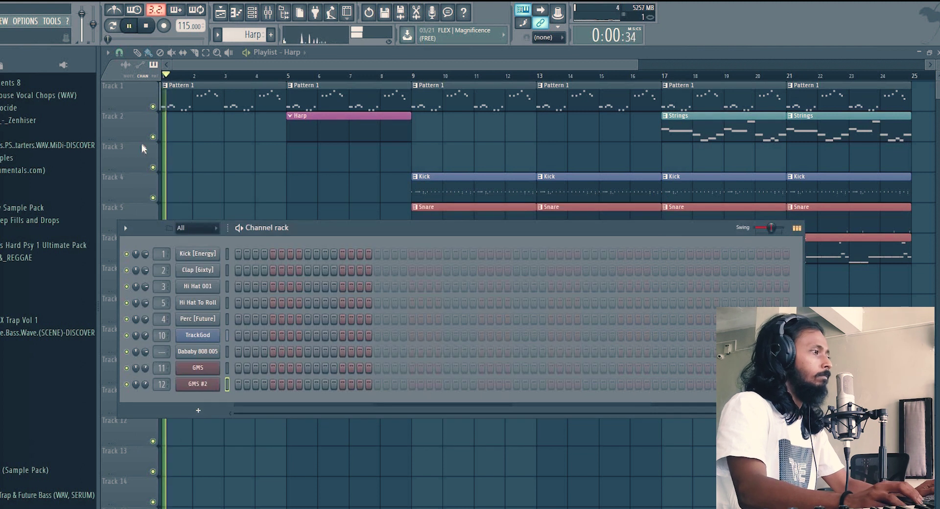
- Replace the GMS #2 channel with Morphine and try its sound over the arrangement
{"action": "right_click", "coordinate": [218, 383]}
{"action": "mouse_move", "coordinate": [305, 459]}
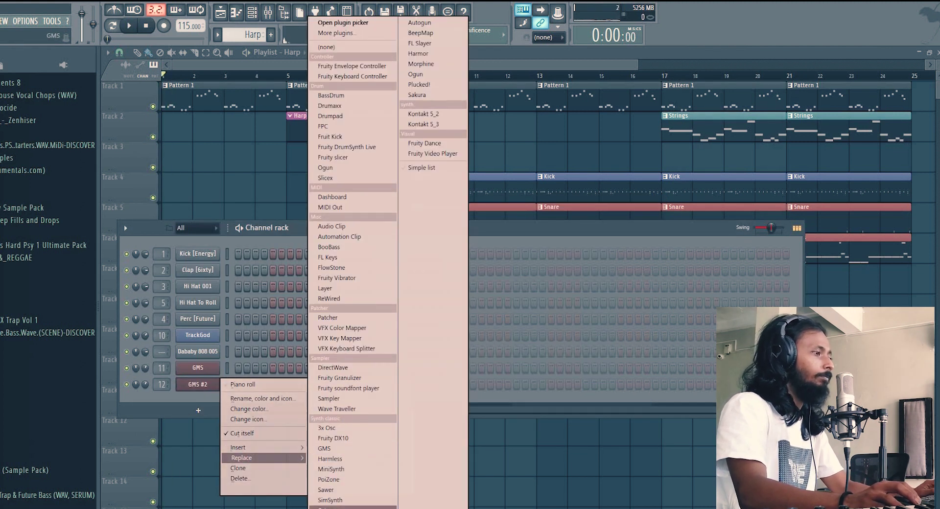
{"action": "left_click", "coordinate": [420, 64]}
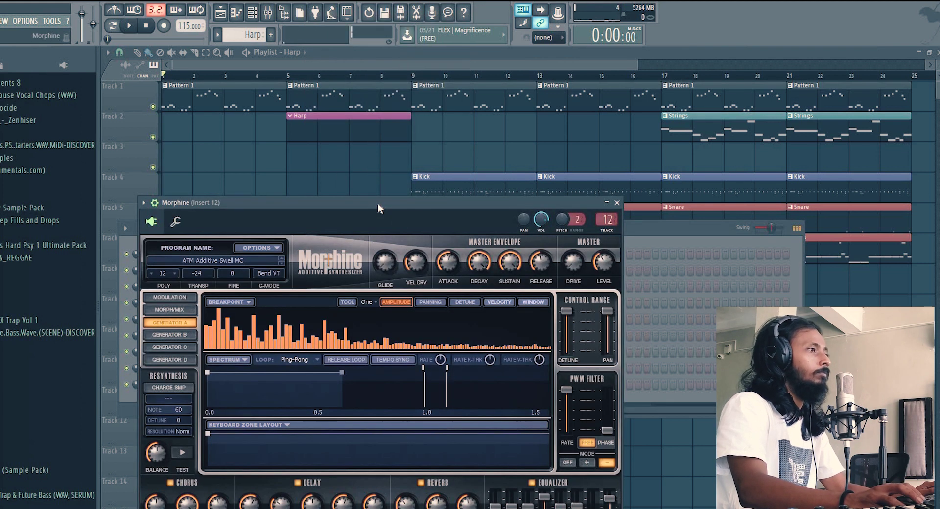
{"action": "left_click_drag", "start_coordinate": [377, 201], "coordinate": [391, 150]}
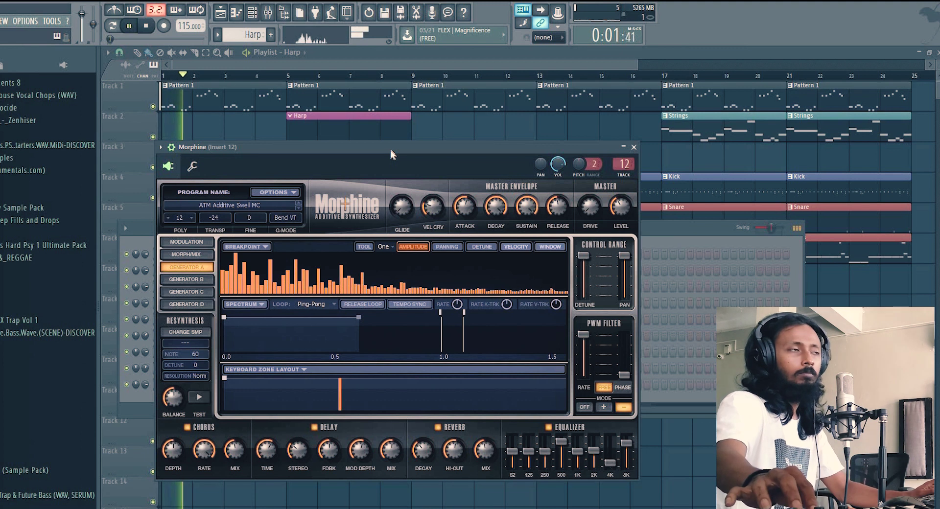
{"action": "key", "text": "space"}
- Audition SYN Analog Meets Digital FG from Morphine's Synthetic bank, and switch to the SYN Ancient Asian FG preset
{"action": "left_click", "coordinate": [234, 204]}
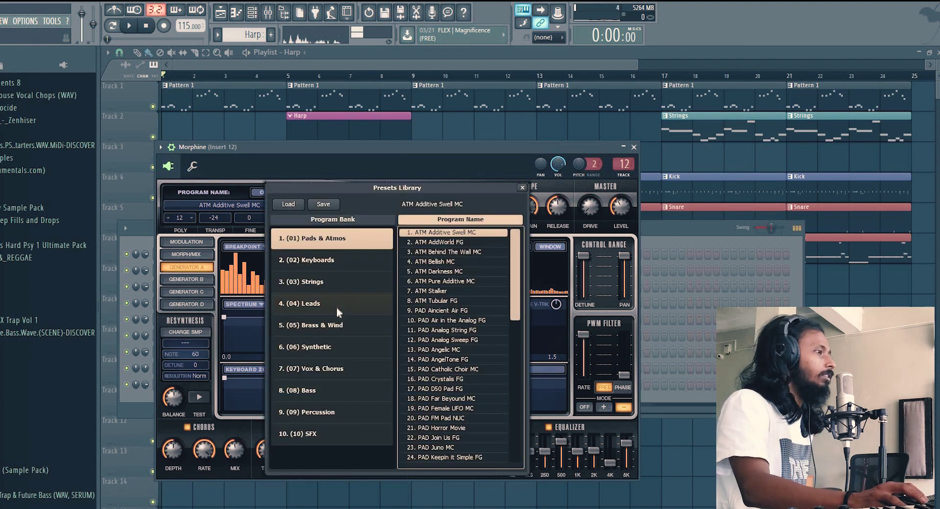
{"action": "left_click", "coordinate": [331, 346]}
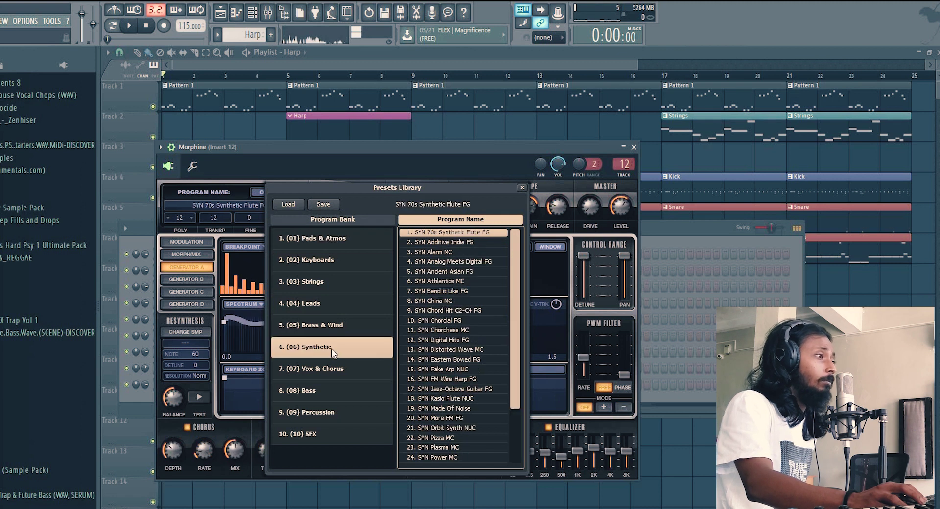
{"action": "double_click", "coordinate": [432, 269]}
{"action": "left_click_drag", "start_coordinate": [404, 151], "coordinate": [396, 150]}
{"action": "key", "text": "space"}
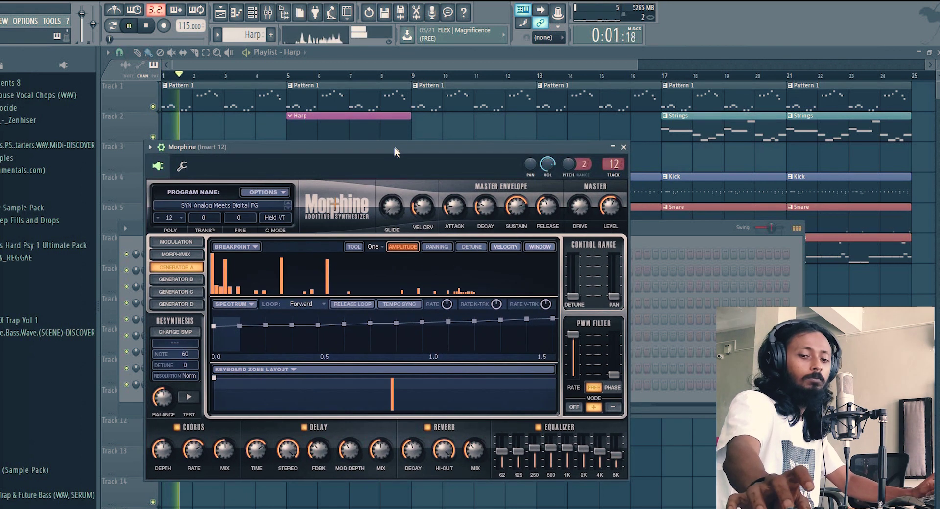
{"action": "left_click", "coordinate": [288, 208]}
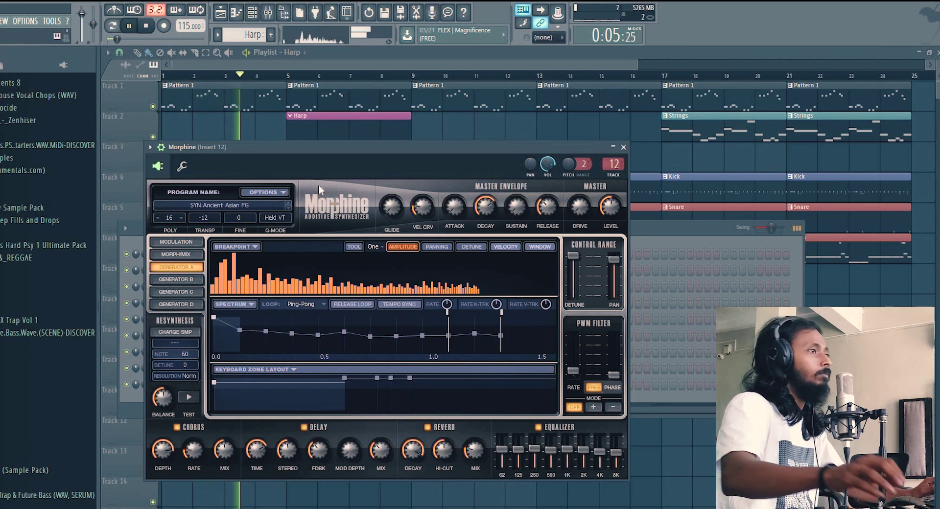
{"action": "key", "text": "Escape"}
- Open Morphine's piano roll, draw a G#5 note at the start of bar 1 and shorten it to under one beat
{"action": "right_click", "coordinate": [218, 381]}
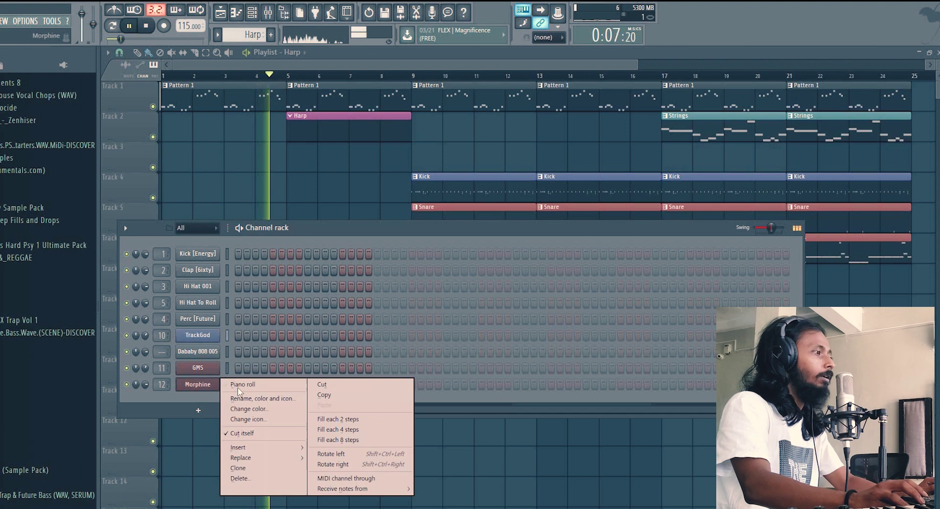
{"action": "left_click", "coordinate": [222, 385]}
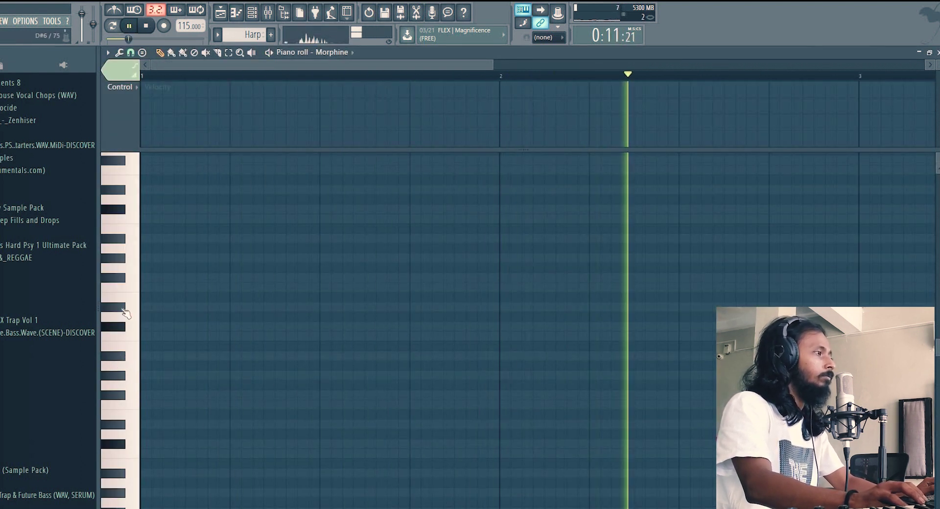
{"action": "key", "text": "space"}
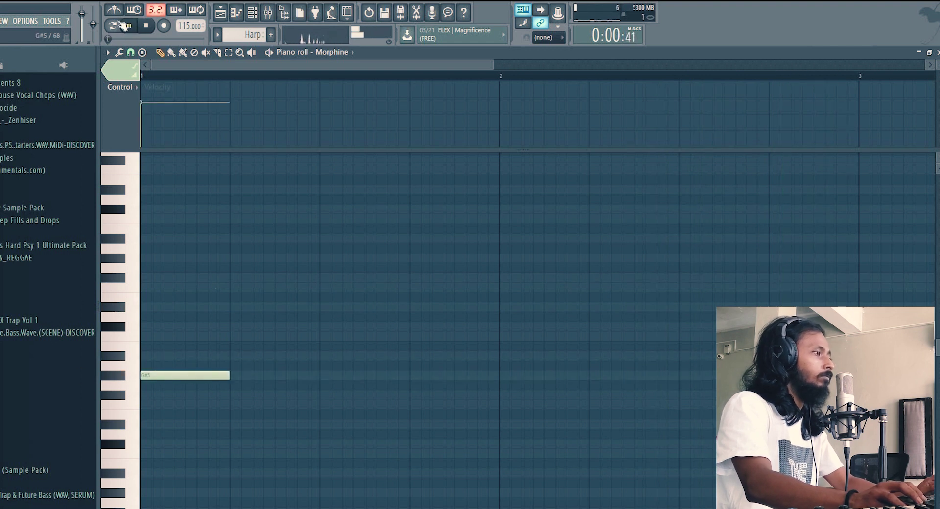
{"action": "left_click_drag", "start_coordinate": [228, 375], "coordinate": [175, 370]}
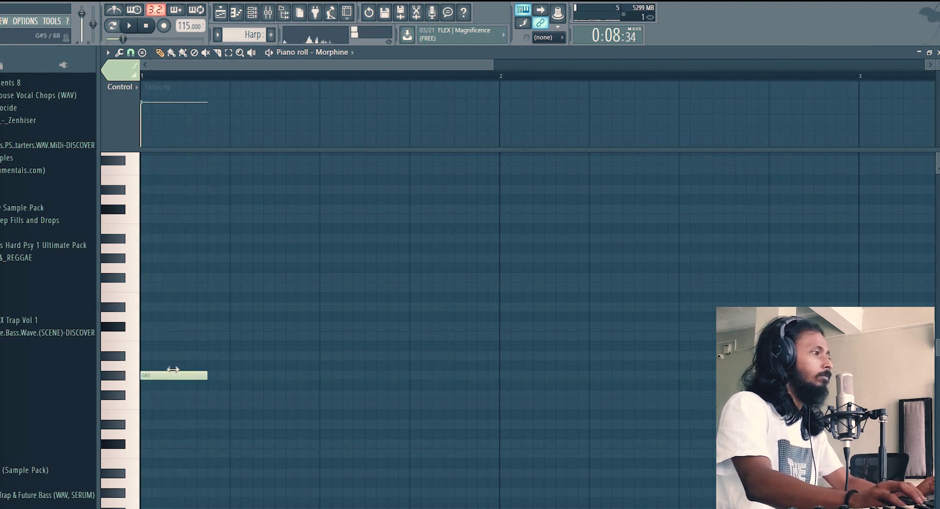
- Complete the two-bar phrase with short A#5 and G#5 notes on beats 2 and 4 of bar 1, and A#5 and C#6 on beats 1 and 3 of bar 2
{"action": "key", "text": "space"}
{"action": "key", "text": "space"}
{"action": "key", "text": "space"}
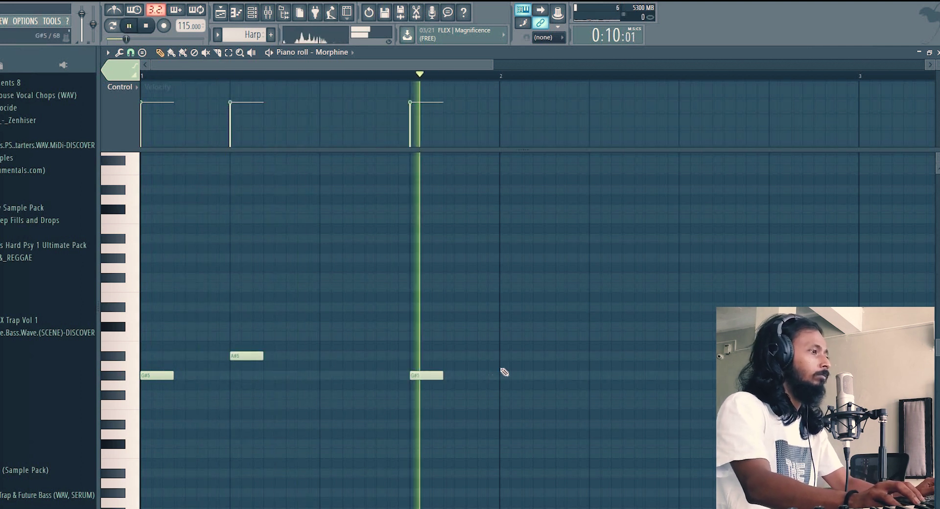
{"action": "key", "text": "space"}
{"action": "left_click", "coordinate": [680, 307]}
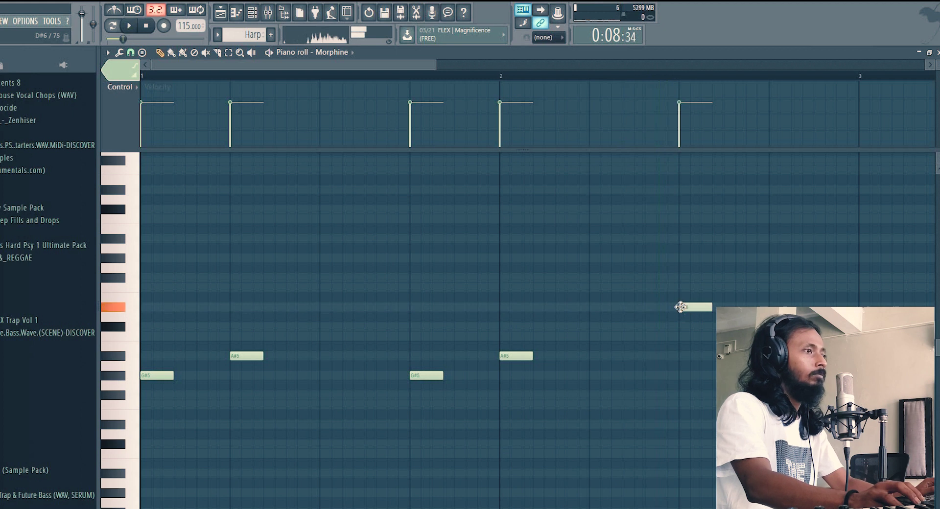
{"action": "key", "text": "space"}
{"action": "scroll", "coordinate": [564, 310], "scroll_direction": "down", "scroll_amount": 2}
{"action": "scroll", "coordinate": [563, 313], "scroll_direction": "down", "scroll_amount": 1}
{"action": "left_click", "coordinate": [427, 337]}
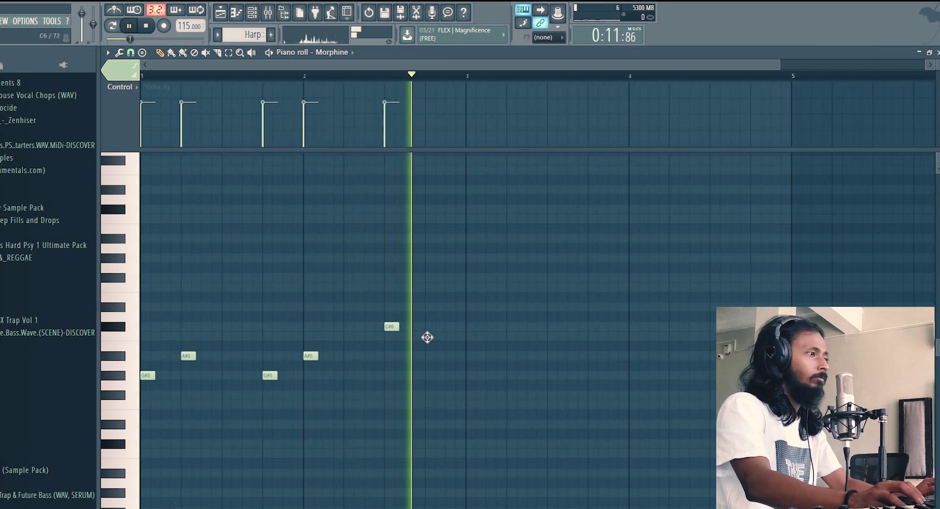
{"action": "right_click", "coordinate": [432, 336]}
- Copy the two-bar phrase to bars 3 and 4 and add two short notes on the last beat of bar 4
{"action": "left_click_drag", "start_coordinate": [528, 485], "coordinate": [141, 247]}
{"action": "left_click_drag", "start_coordinate": [141, 380], "coordinate": [468, 323]}
{"action": "left_click", "coordinate": [477, 304]}
{"action": "left_click", "coordinate": [750, 326]}
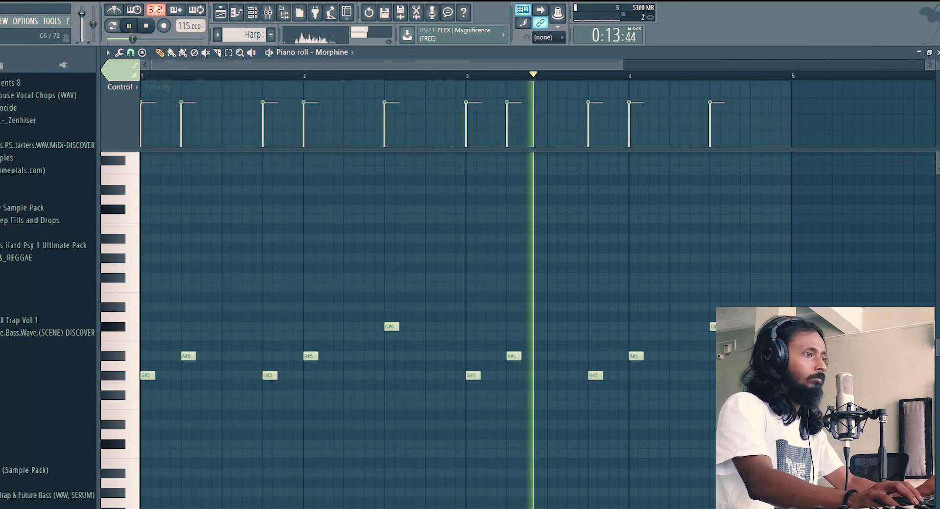
{"action": "left_click", "coordinate": [771, 326]}
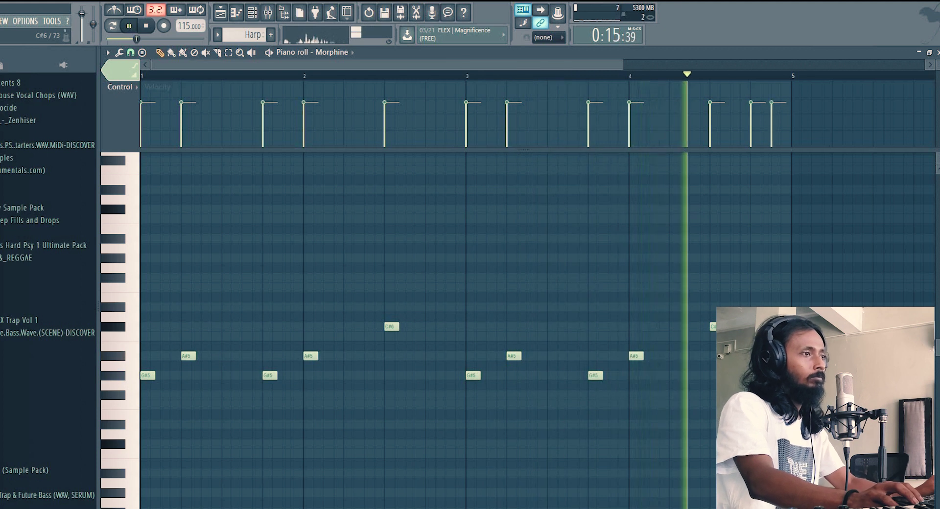
{"action": "key", "text": "space"}
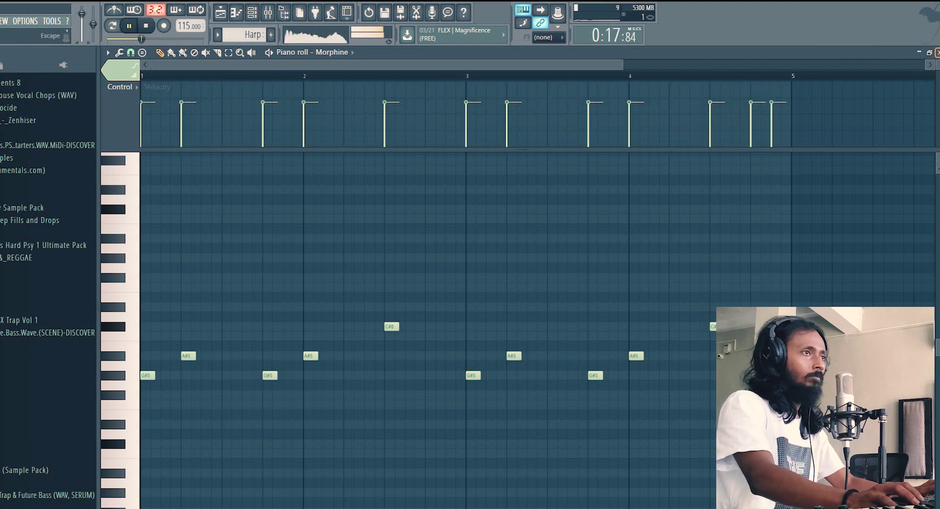
- Lay out the Harp clips on track 3 of the playlist, at bars 5, 9, 13 and 17
{"action": "key", "text": "Escape"}
{"action": "key", "text": "F6"}
{"action": "left_click", "coordinate": [484, 123]}
{"action": "left_click_drag", "start_coordinate": [541, 130], "coordinate": [594, 157]}
{"action": "left_click", "coordinate": [827, 157]}
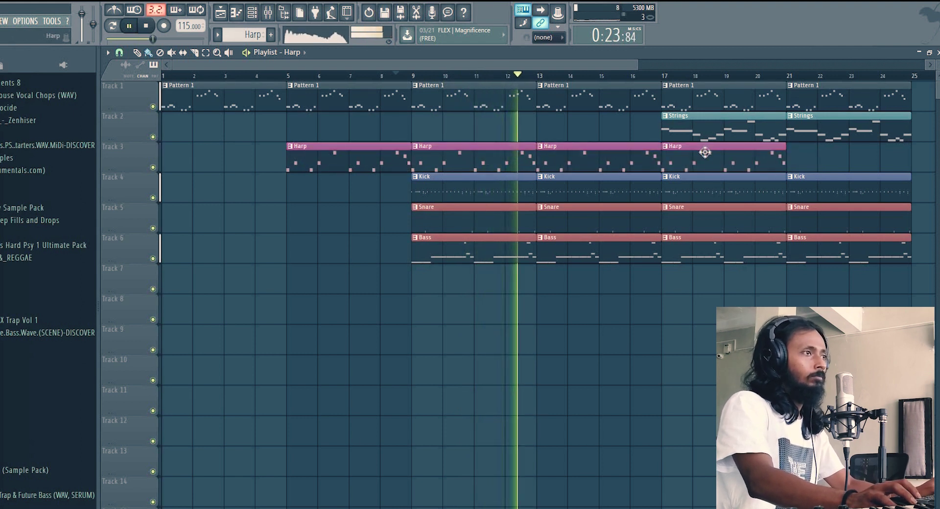
- Remove the Harp clips from bar 17 onward on track 3
{"action": "left_click", "coordinate": [845, 152]}
{"action": "left_click_drag", "start_coordinate": [845, 153], "coordinate": [831, 153]}
{"action": "right_click", "coordinate": [831, 153]}
{"action": "right_click", "coordinate": [725, 157]}
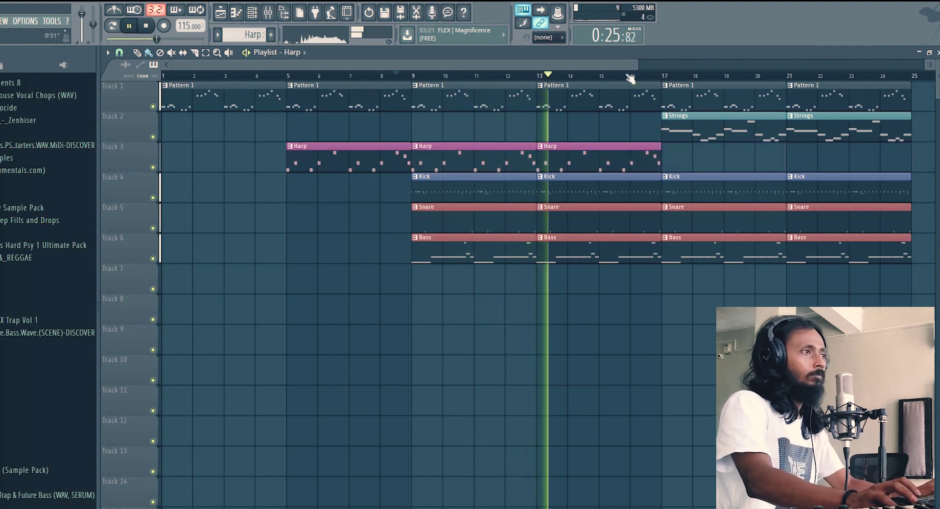
- Duplicate all clips of bars 9 to 24 into bars 25 to 40
{"action": "scroll", "coordinate": [627, 77], "scroll_direction": "down", "scroll_amount": 3}
{"action": "left_click_drag", "start_coordinate": [684, 383], "coordinate": [363, 111]}
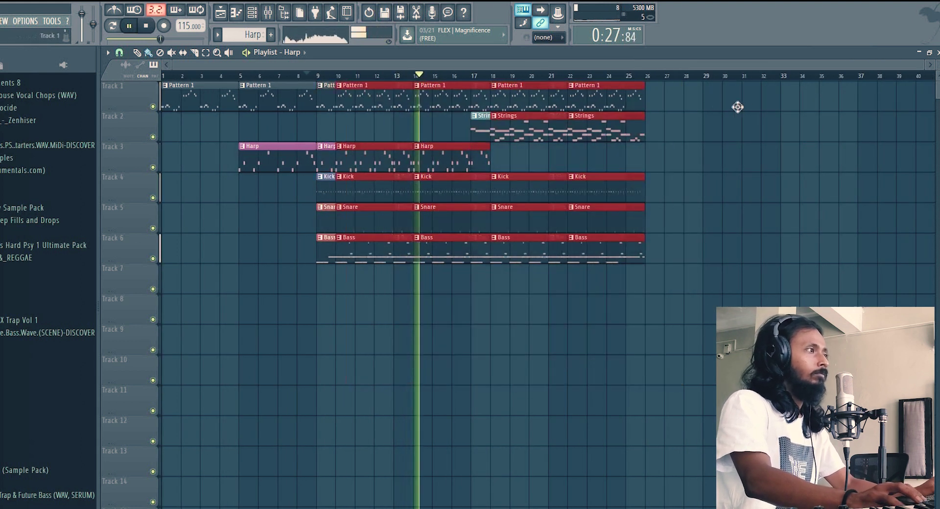
{"action": "key", "text": "ctrl+b"}
{"action": "left_click", "coordinate": [664, 397]}
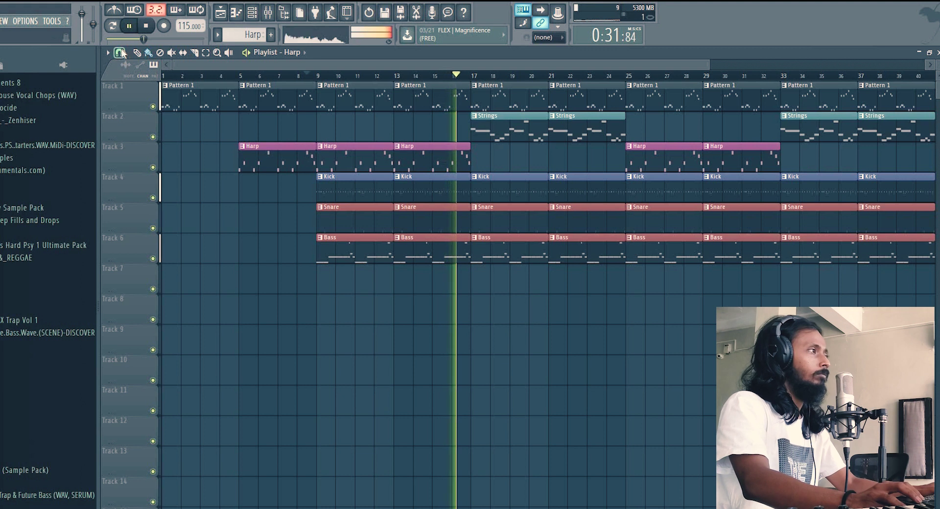
- Set a finer playlist snap and shorten the Harp clip ending at bar 17 by one beat
{"action": "left_click", "coordinate": [119, 52]}
{"action": "left_click", "coordinate": [131, 207]}
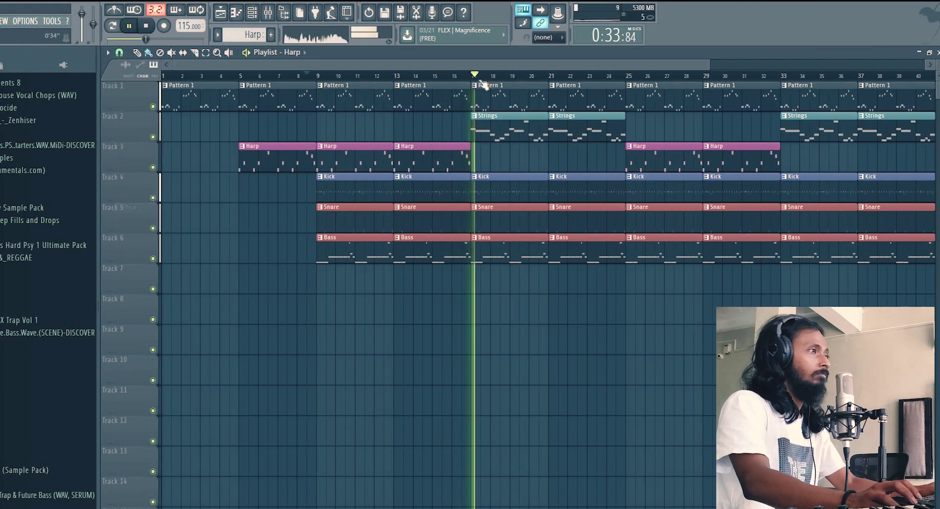
{"action": "scroll", "coordinate": [451, 153], "scroll_direction": "up", "scroll_amount": 3}
{"action": "left_click_drag", "start_coordinate": [451, 153], "coordinate": [442, 152]}
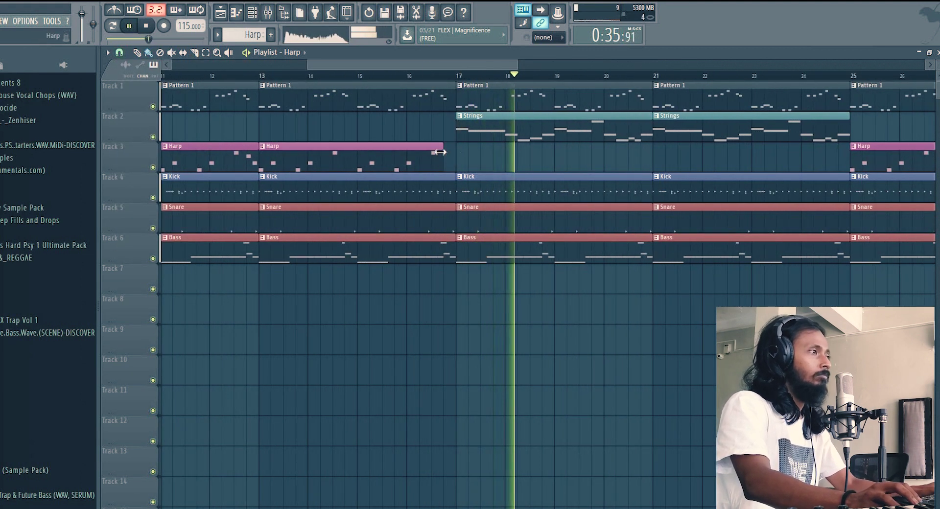
- Shorten the Pattern 1, Kick and Bass clips ending at bar 17 by one beat, with playback restarted from the middle of bar 14
{"action": "left_click", "coordinate": [337, 78]}
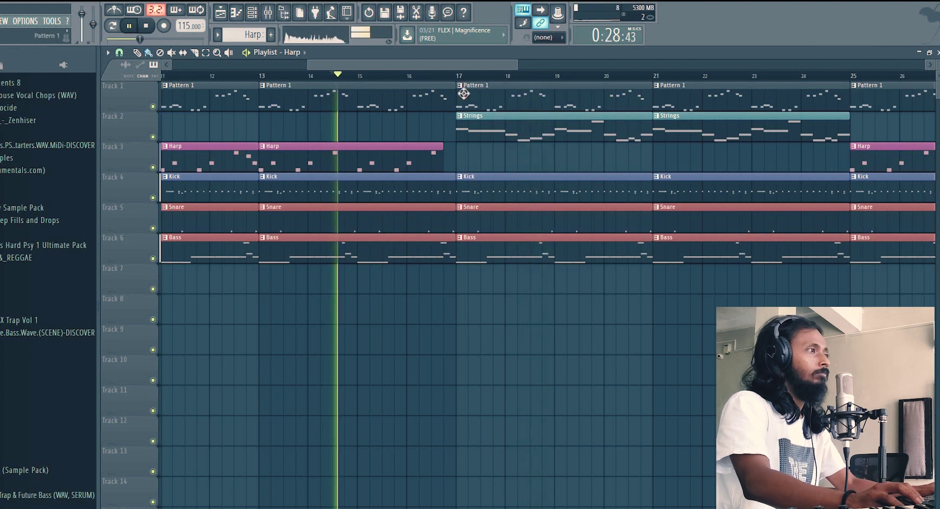
{"action": "left_click_drag", "start_coordinate": [455, 88], "coordinate": [443, 88]}
{"action": "left_click_drag", "start_coordinate": [455, 185], "coordinate": [443, 185]}
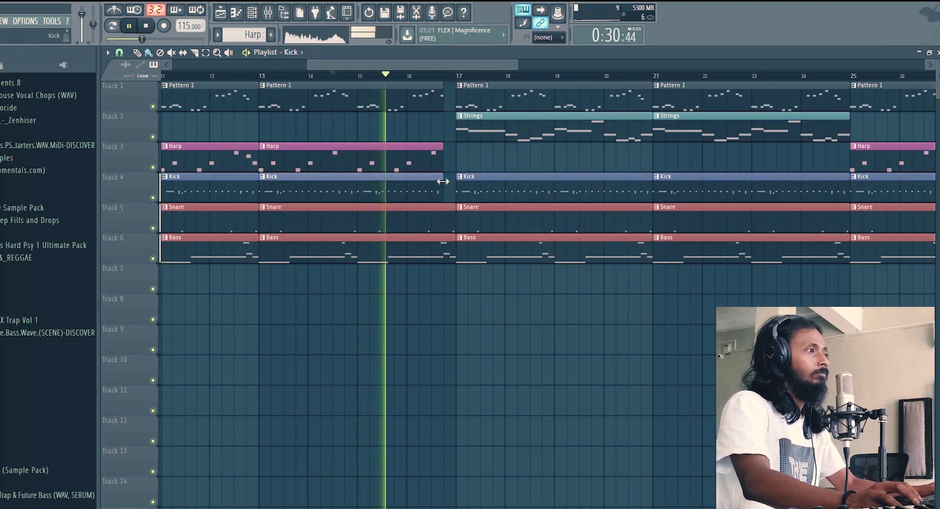
{"action": "left_click", "coordinate": [448, 221]}
{"action": "left_click_drag", "start_coordinate": [454, 245], "coordinate": [442, 245]}
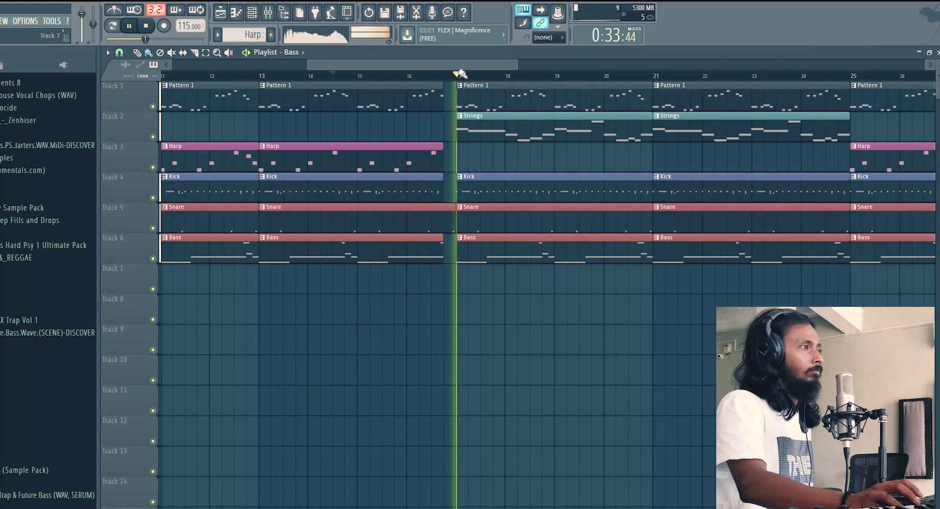
- Narrow the playlist window to uncover the workspace beside it and view the recording in the master track's Edison
{"action": "scroll", "coordinate": [462, 73], "scroll_direction": "down", "scroll_amount": 5}
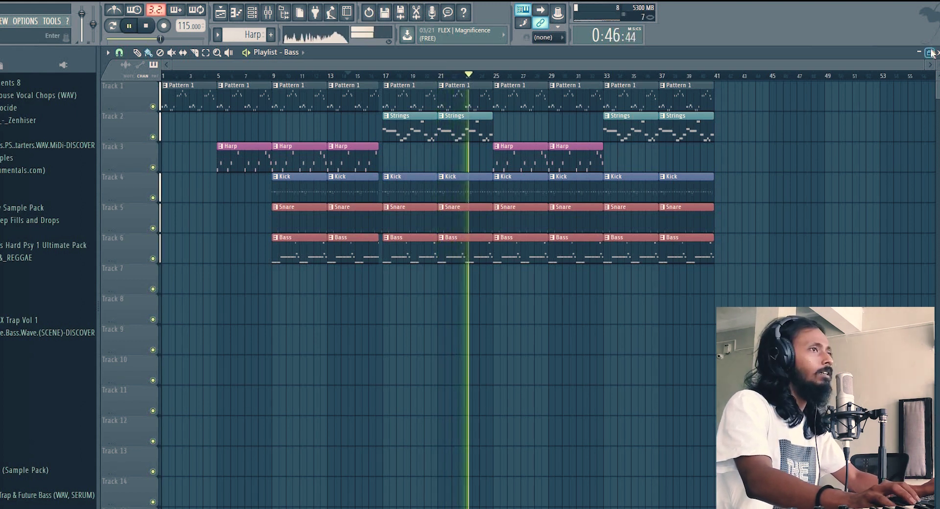
{"action": "double_click", "coordinate": [469, 52]}
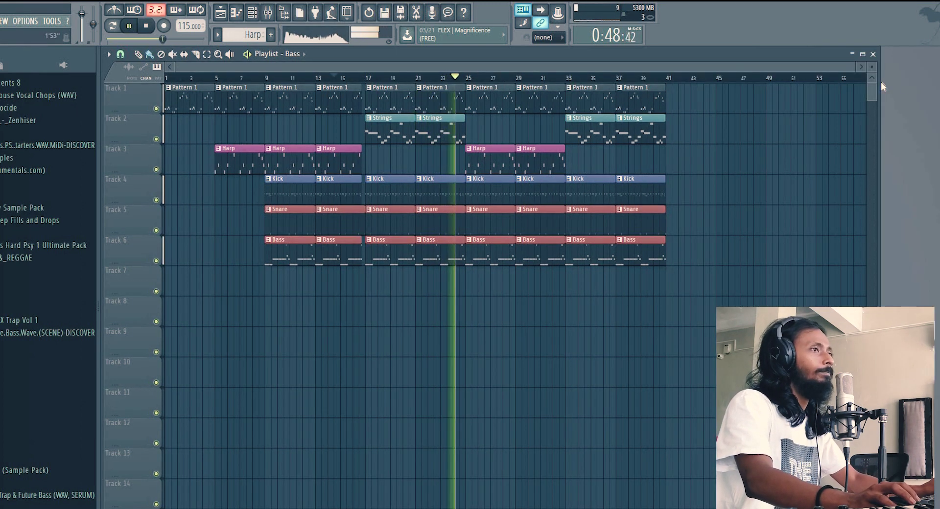
{"action": "left_click_drag", "start_coordinate": [880, 80], "coordinate": [869, 80]}
{"action": "left_click_drag", "start_coordinate": [489, 106], "coordinate": [488, 106]}
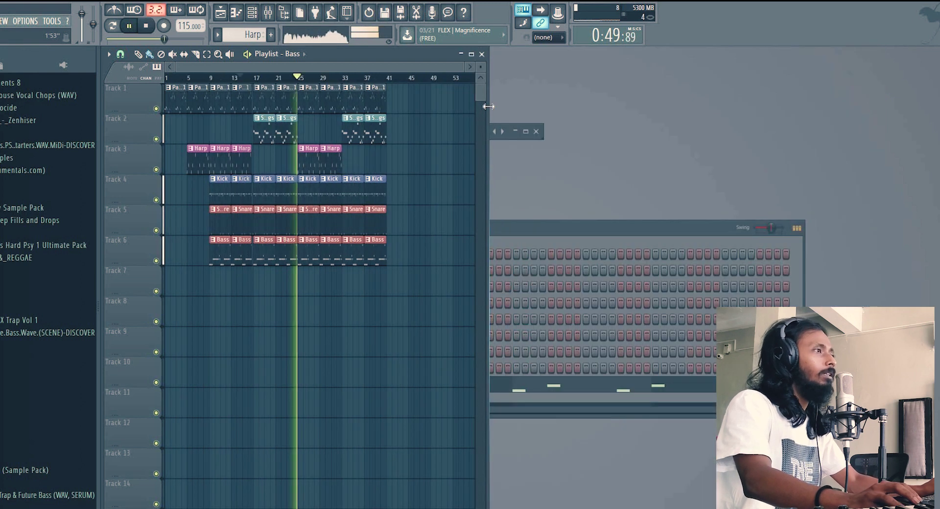
{"action": "left_click", "coordinate": [525, 132]}
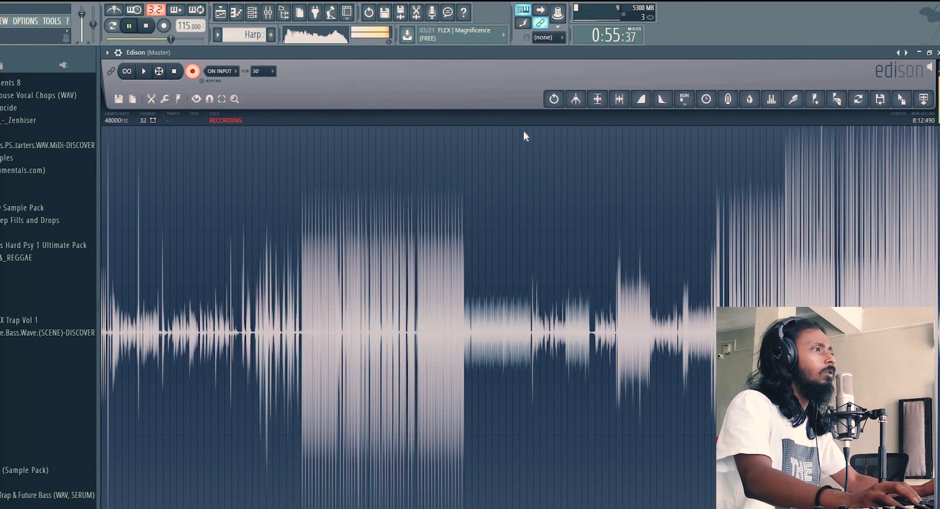
{"action": "left_click", "coordinate": [918, 52]}
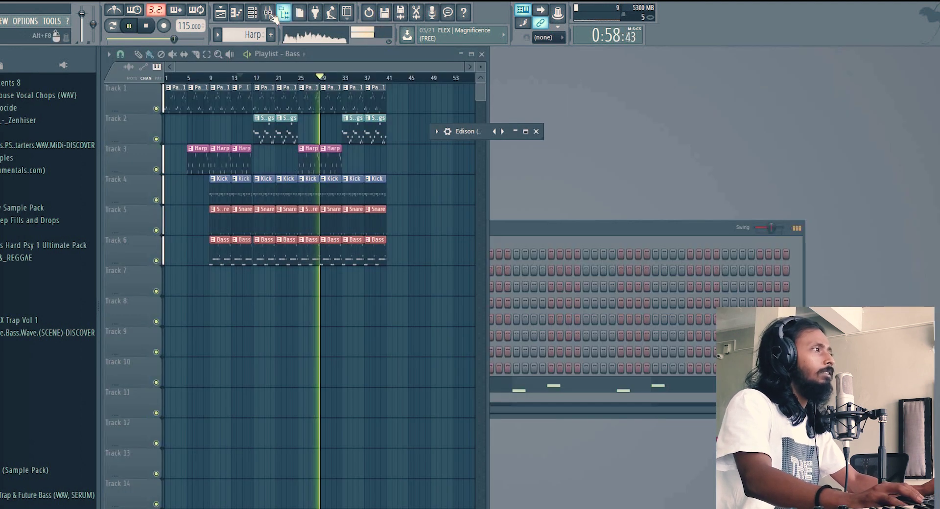
- Load Edison into the first effect slot of mixer insert 50 and move its window clear of the playlist
{"action": "key", "text": "F9"}
{"action": "left_click", "coordinate": [663, 94]}
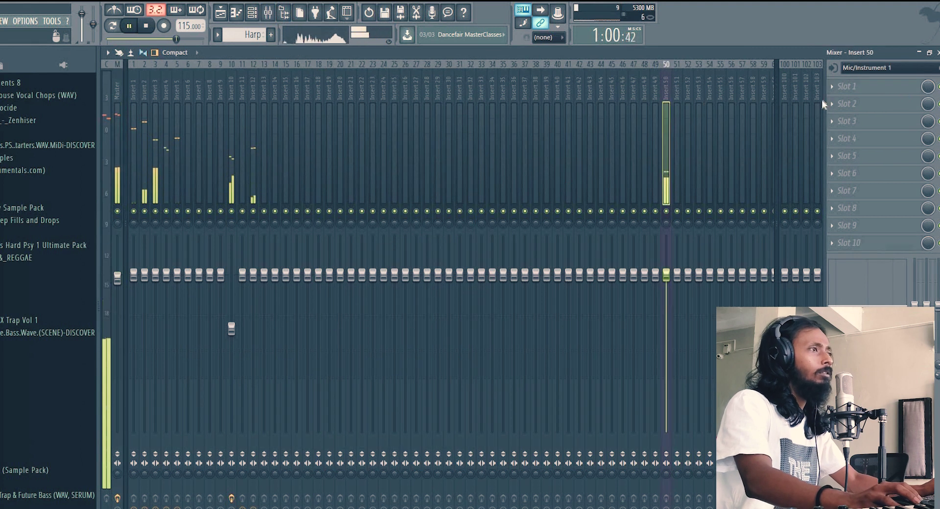
{"action": "left_click", "coordinate": [884, 88]}
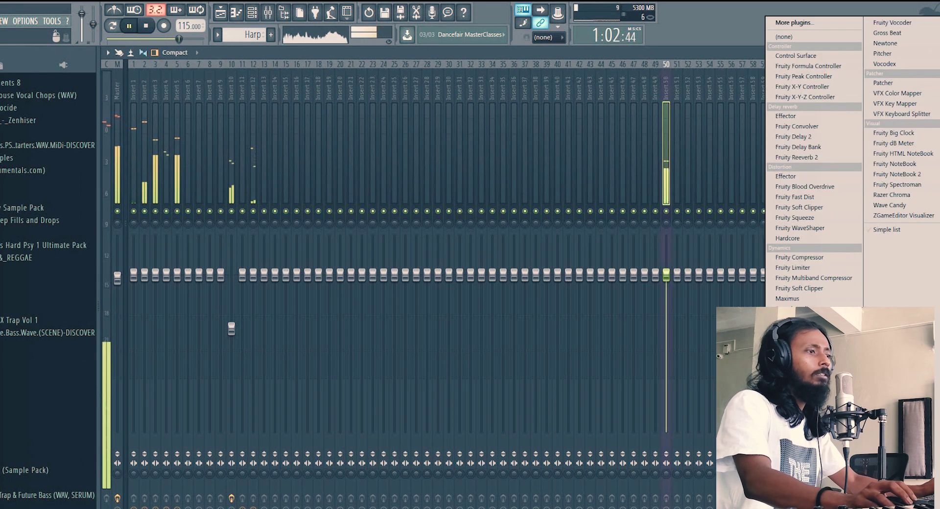
{"action": "left_click", "coordinate": [788, 392]}
{"action": "left_click", "coordinate": [920, 54]}
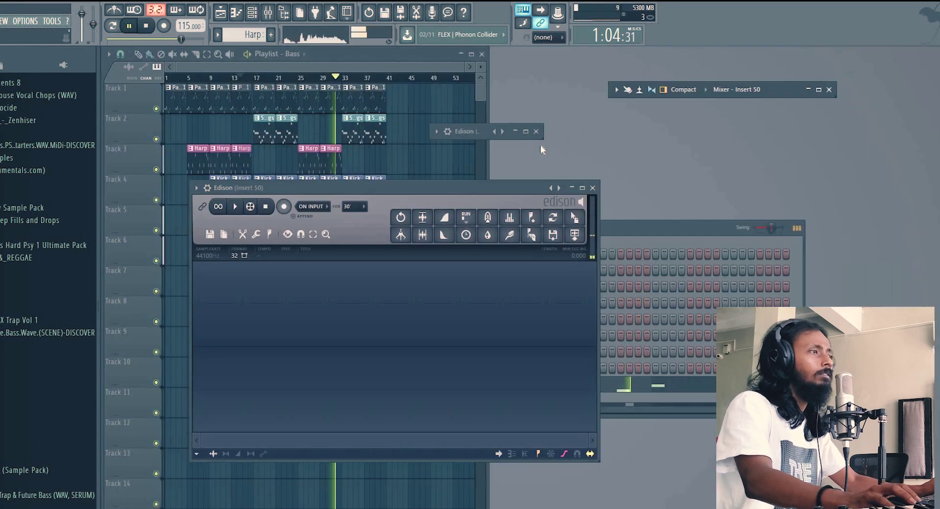
{"action": "left_click_drag", "start_coordinate": [478, 180], "coordinate": [730, 99]}
{"action": "left_click", "coordinate": [145, 26]}
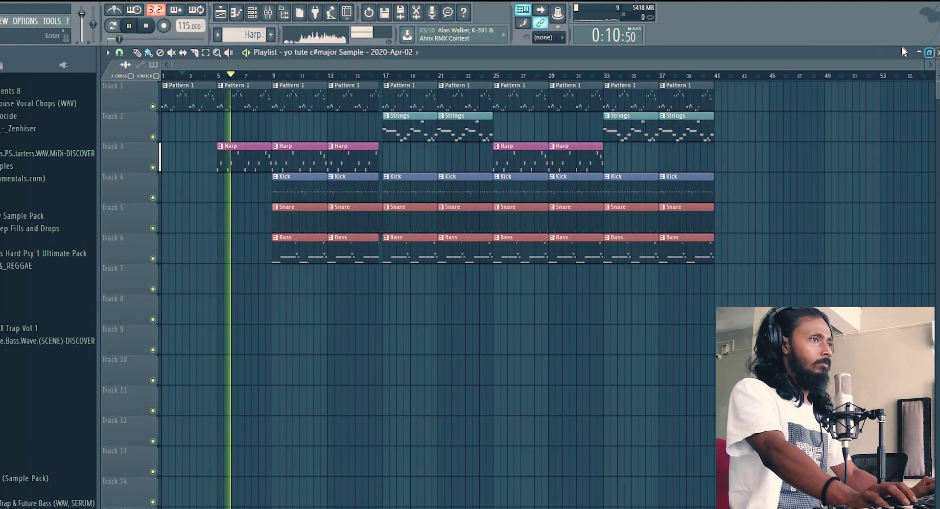